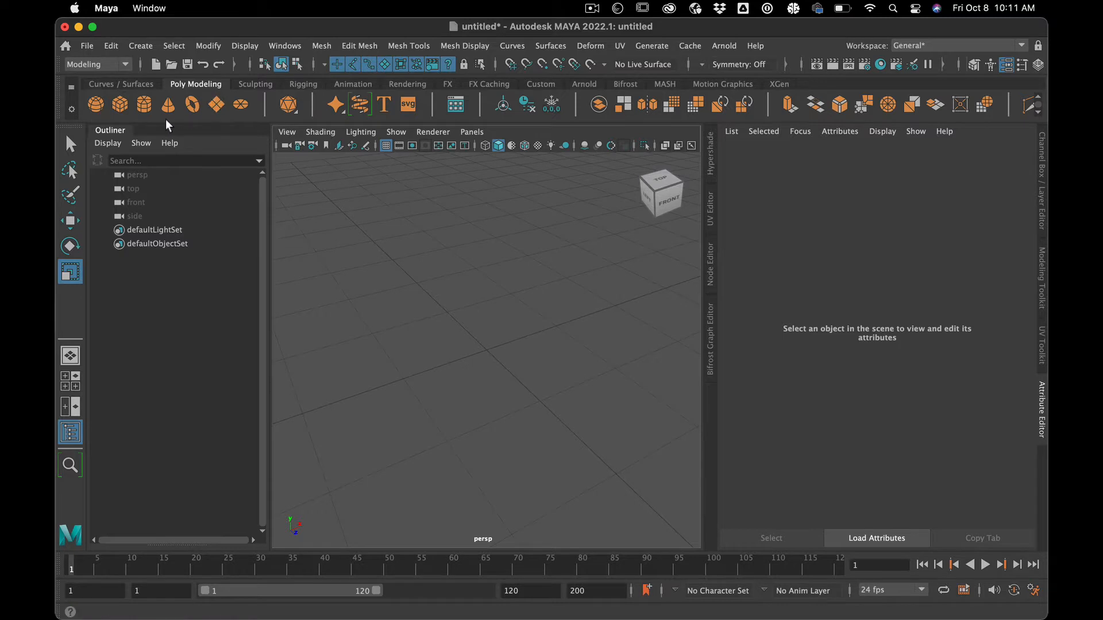
# - Create a polygon plane at the origin and select it
pyautogui.click(217, 110)
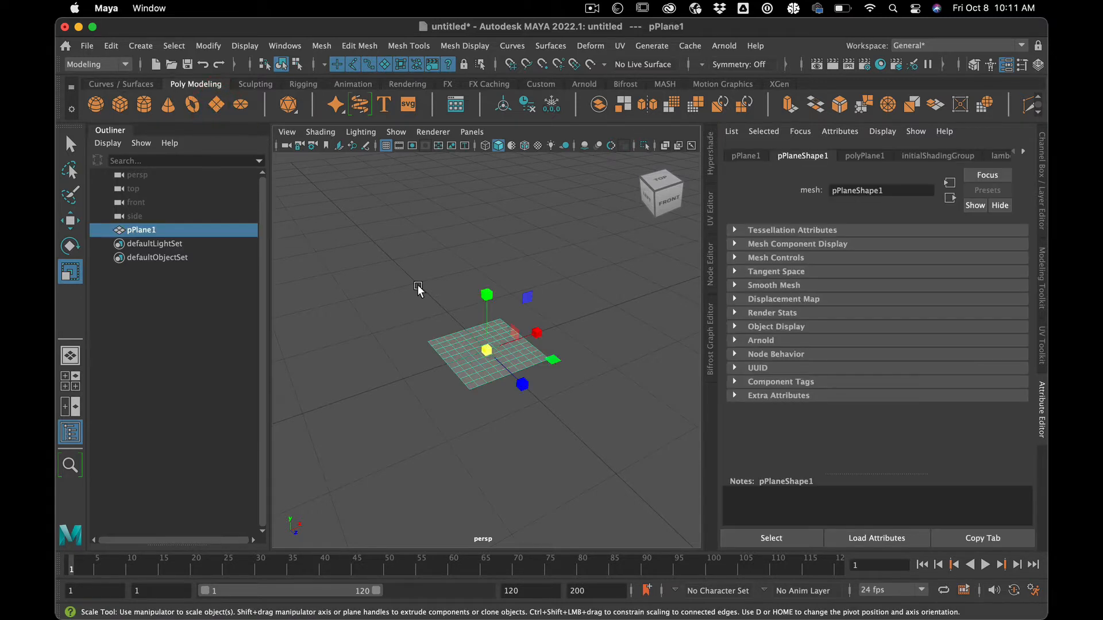
pyautogui.click(562, 425)
pyautogui.moveTo(430, 281); pyautogui.dragTo(566, 454)
# - Reset the Texture deformer options and apply the deformer to the plane with default settings
pyautogui.click(590, 45)
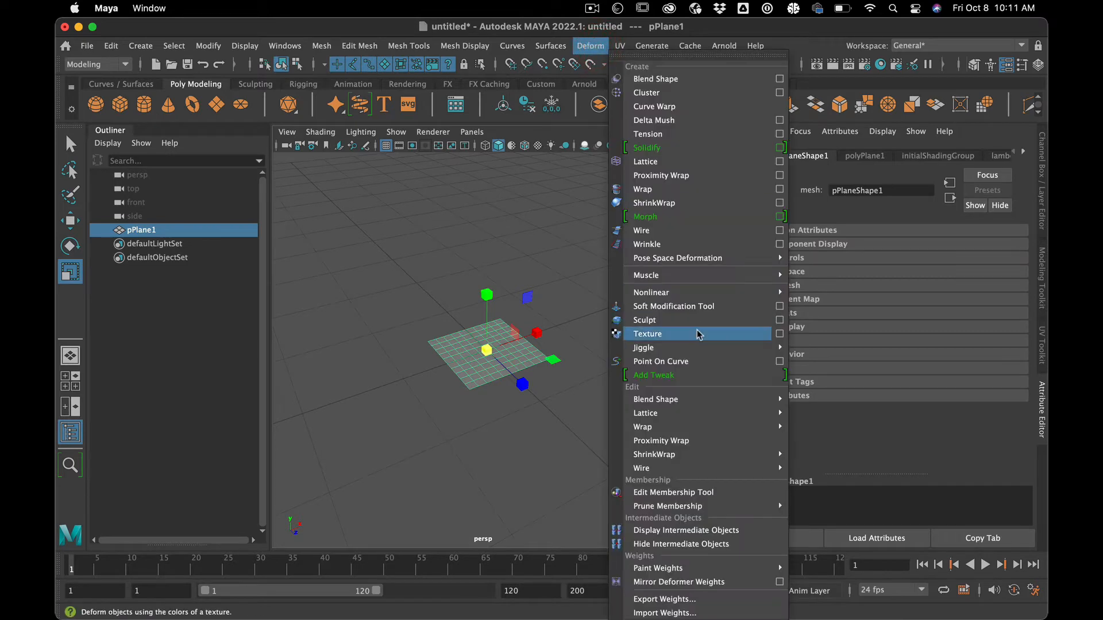
pyautogui.click(780, 334)
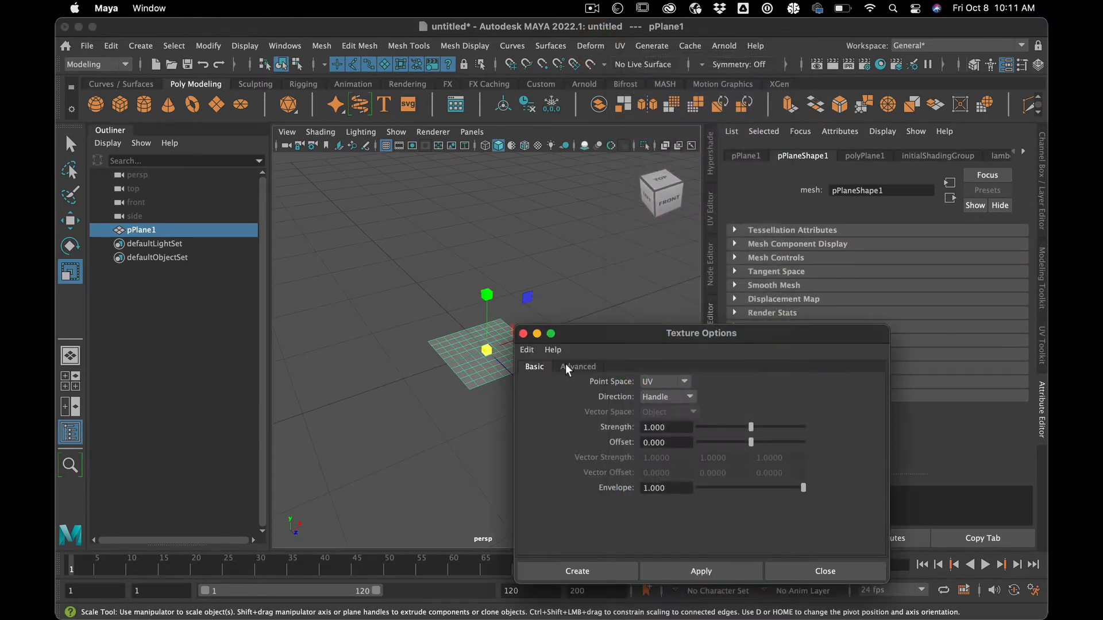
pyautogui.click(524, 350)
pyautogui.click(548, 379)
pyautogui.click(687, 572)
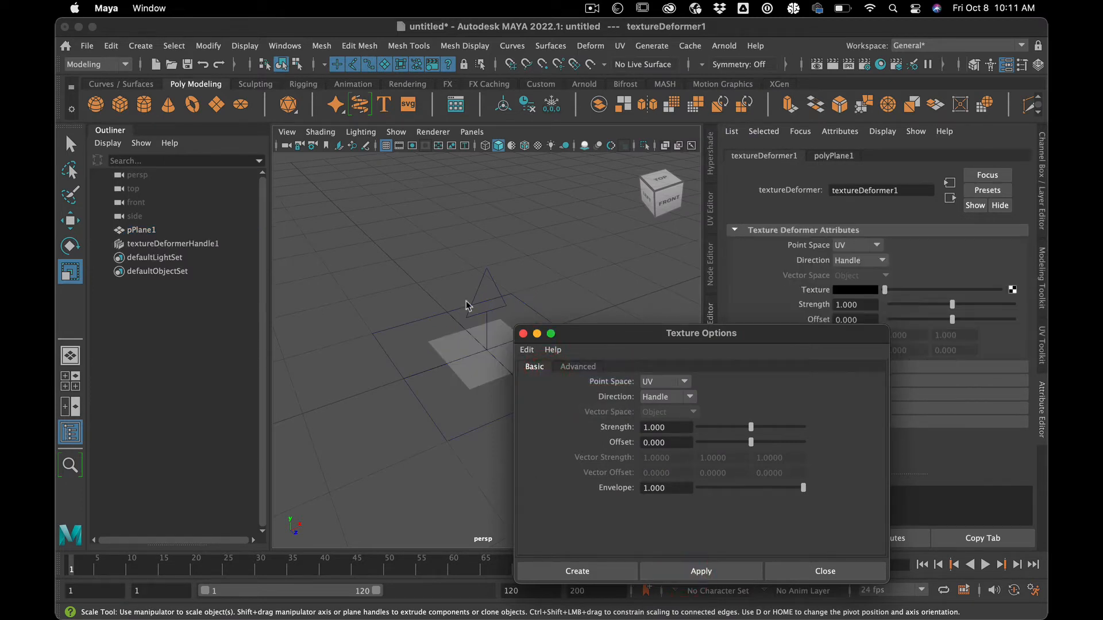
pyautogui.click(523, 334)
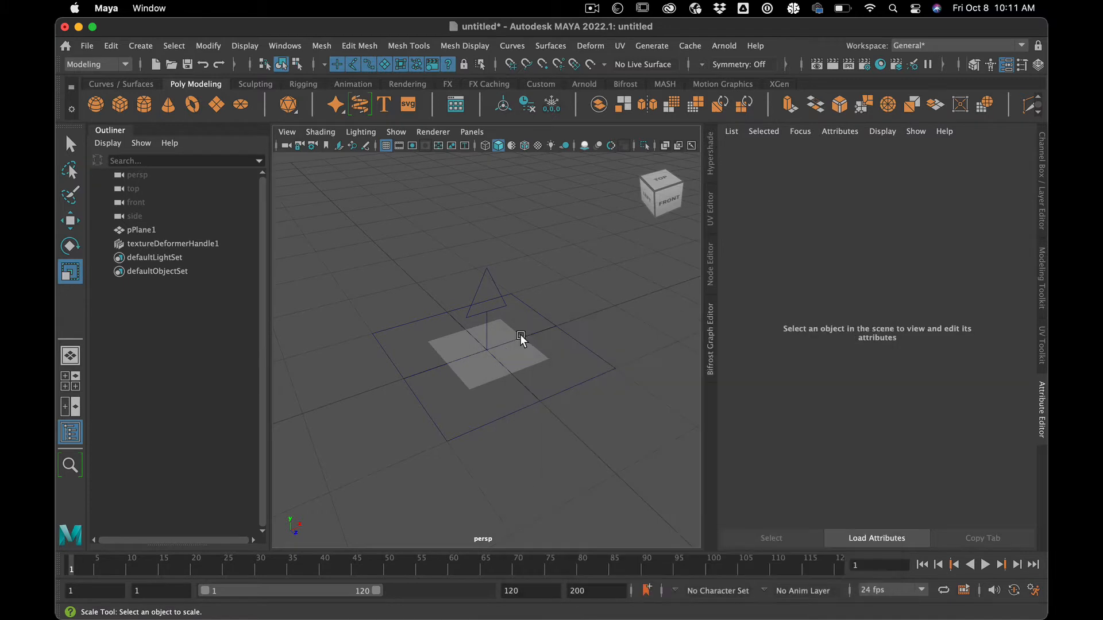
# - Select the texture deformer handle and connect a Ramp texture to the deformer's Texture attribute
pyautogui.moveTo(463, 273); pyautogui.dragTo(520, 301)
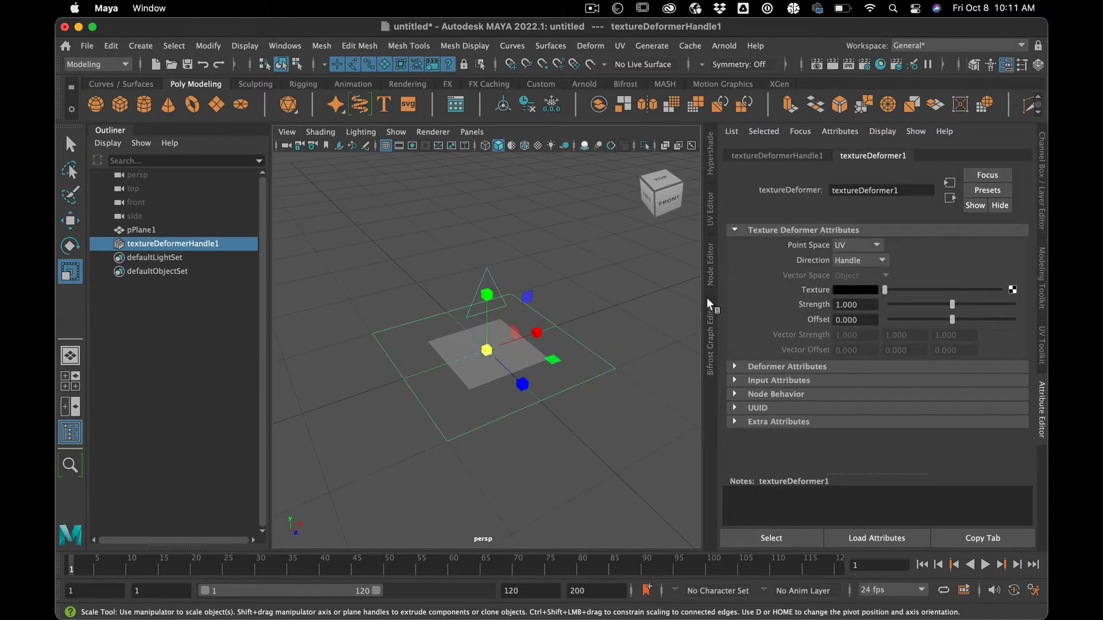
pyautogui.click(486, 333)
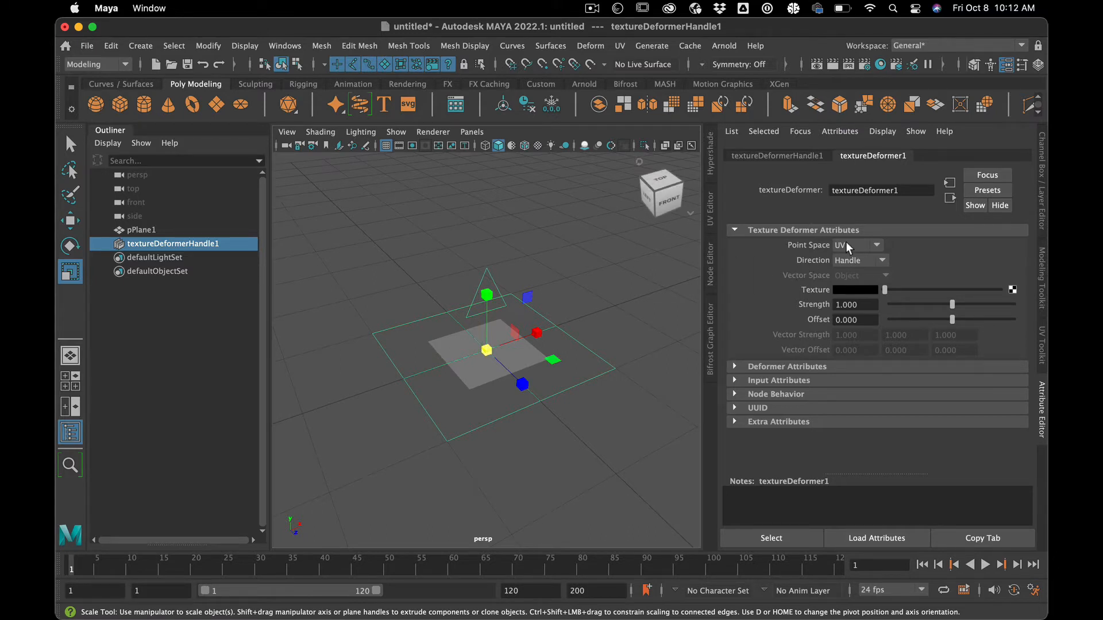
pyautogui.moveTo(893, 288); pyautogui.dragTo(849, 288)
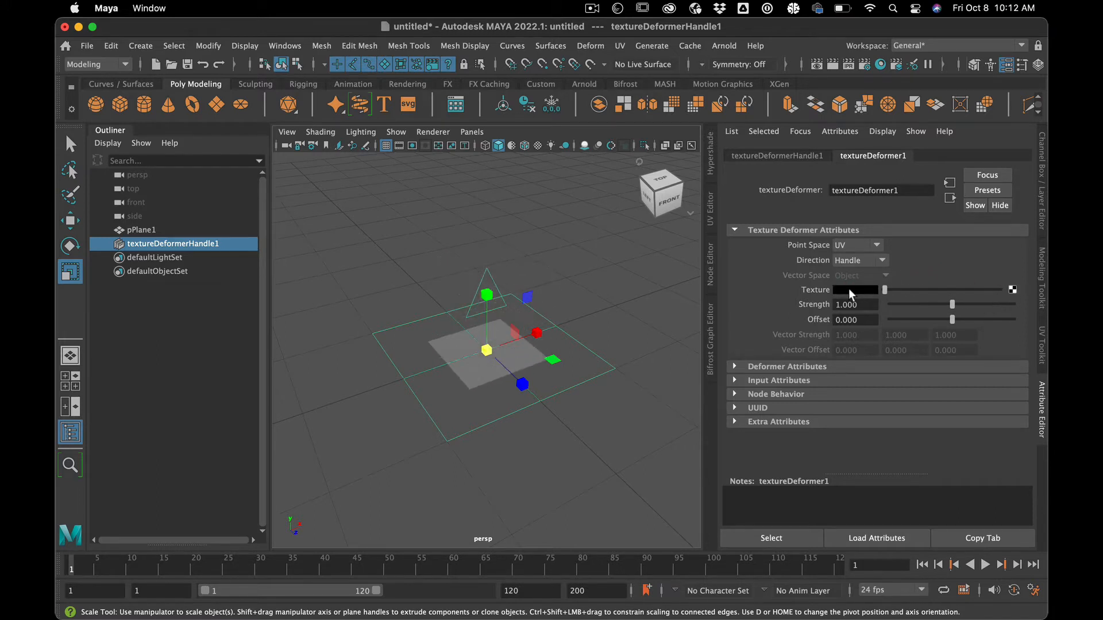
pyautogui.click(1012, 289)
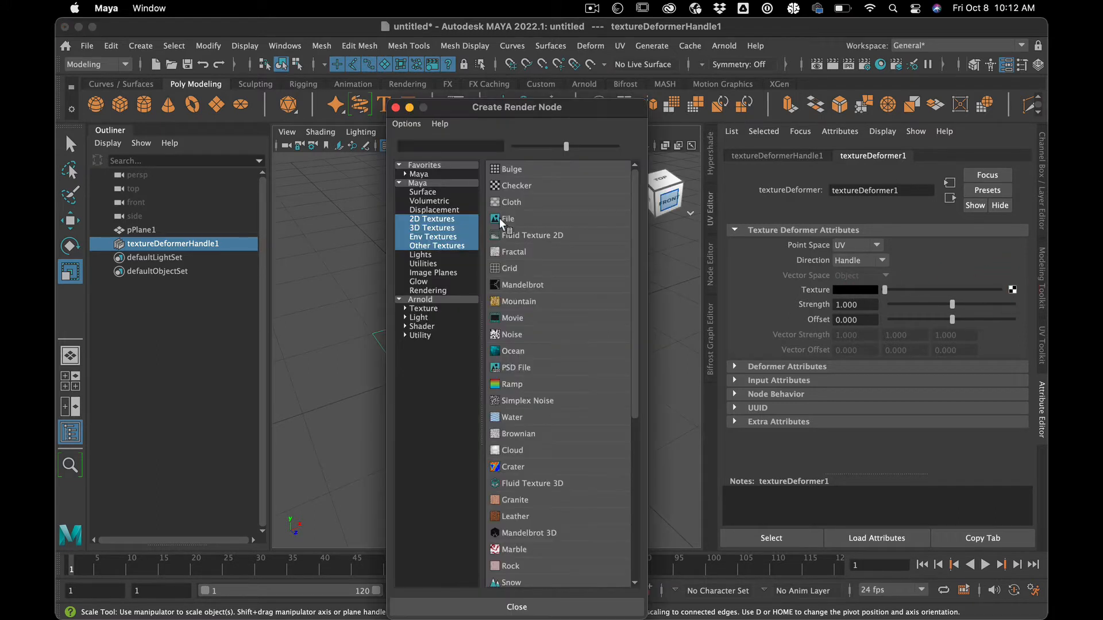
pyautogui.click(511, 385)
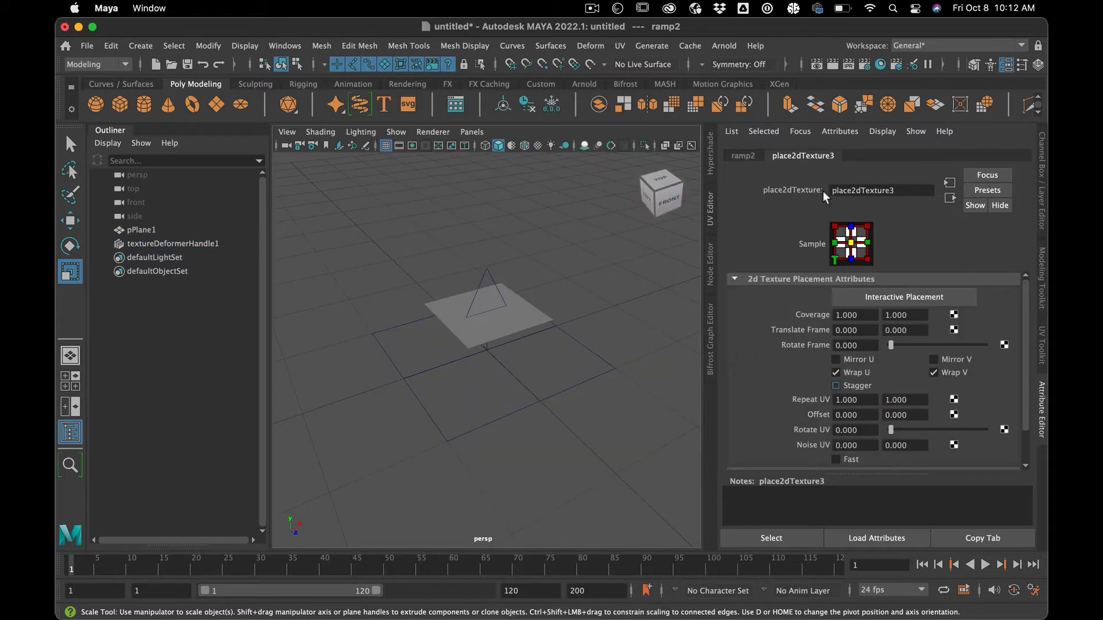
# - Move the ramp's light colour stop to position 0.491
pyautogui.click(738, 155)
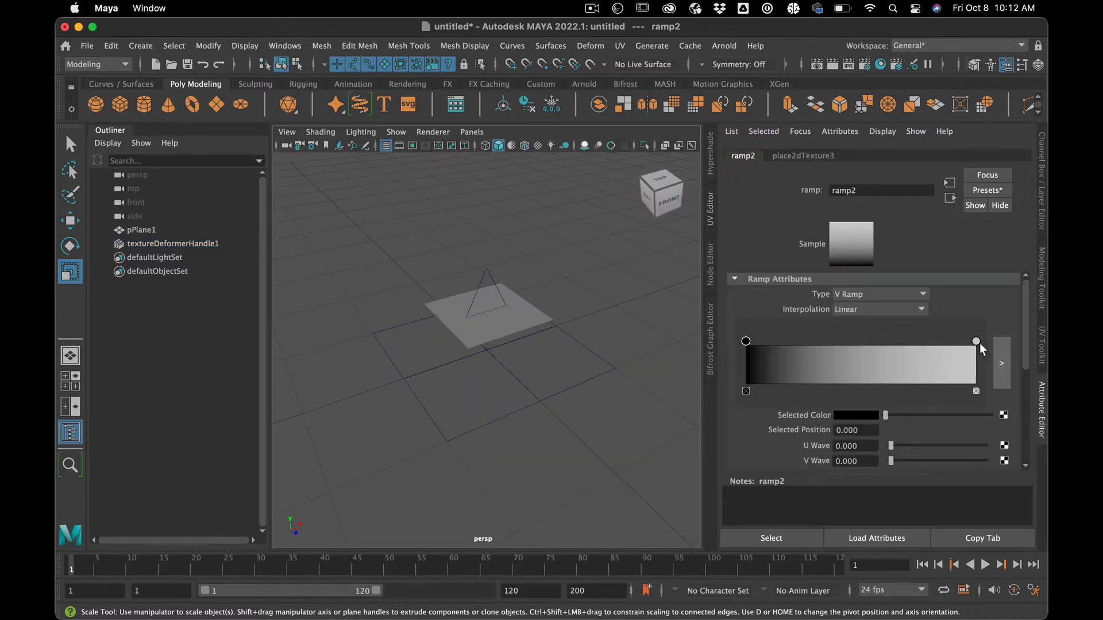
pyautogui.moveTo(976, 340); pyautogui.dragTo(859, 344)
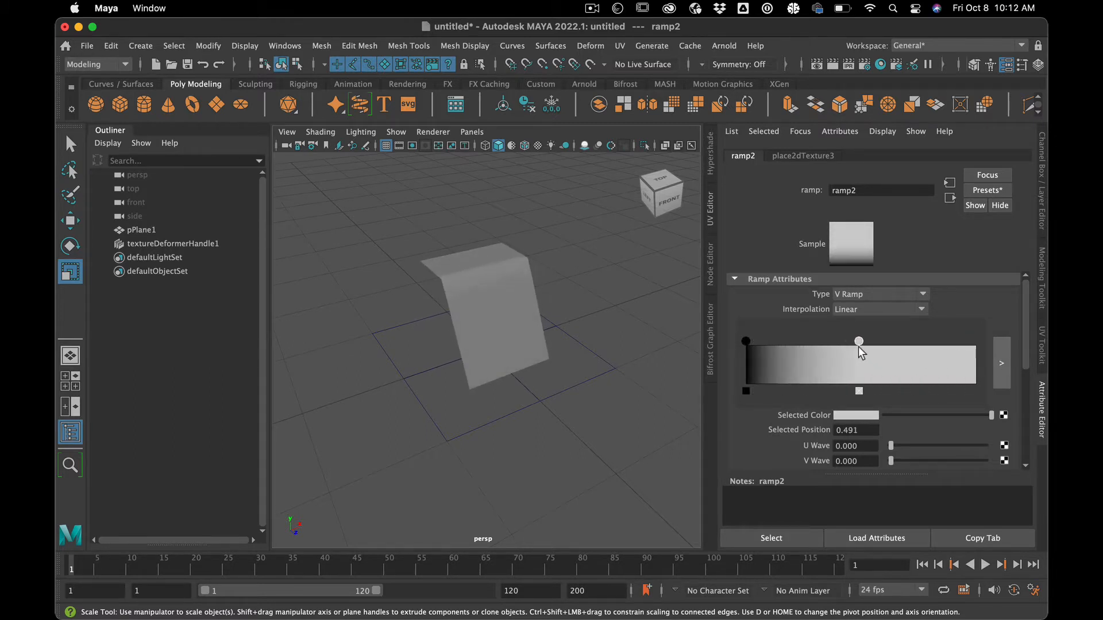
# - Rotate the texture deformer handle about -47 degrees around X
pyautogui.click(576, 383)
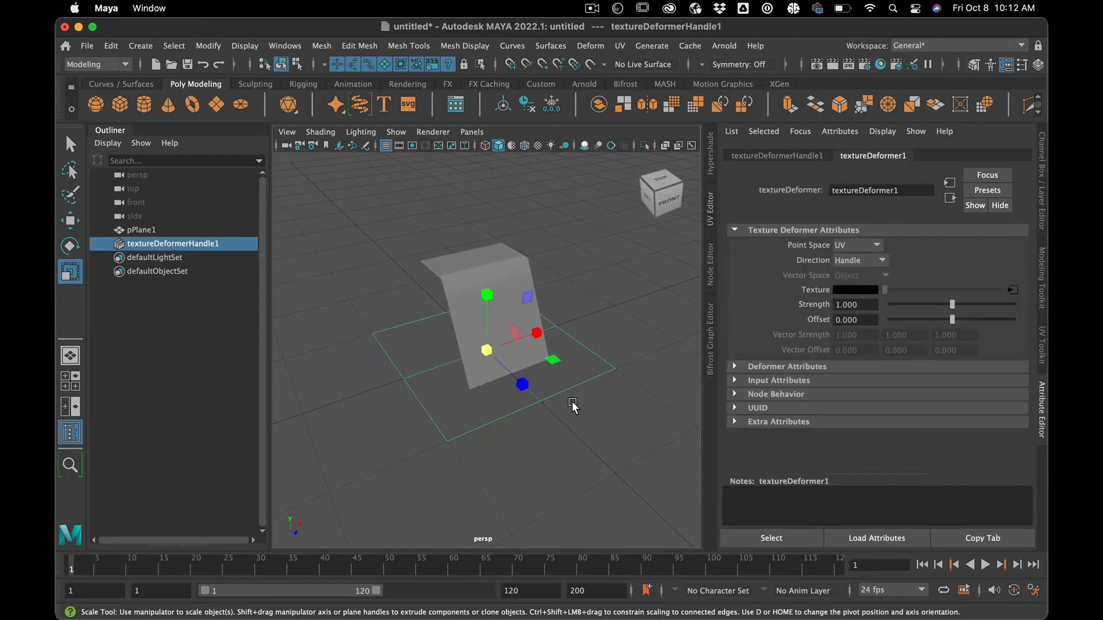
pyautogui.press('w')
pyautogui.press('e')
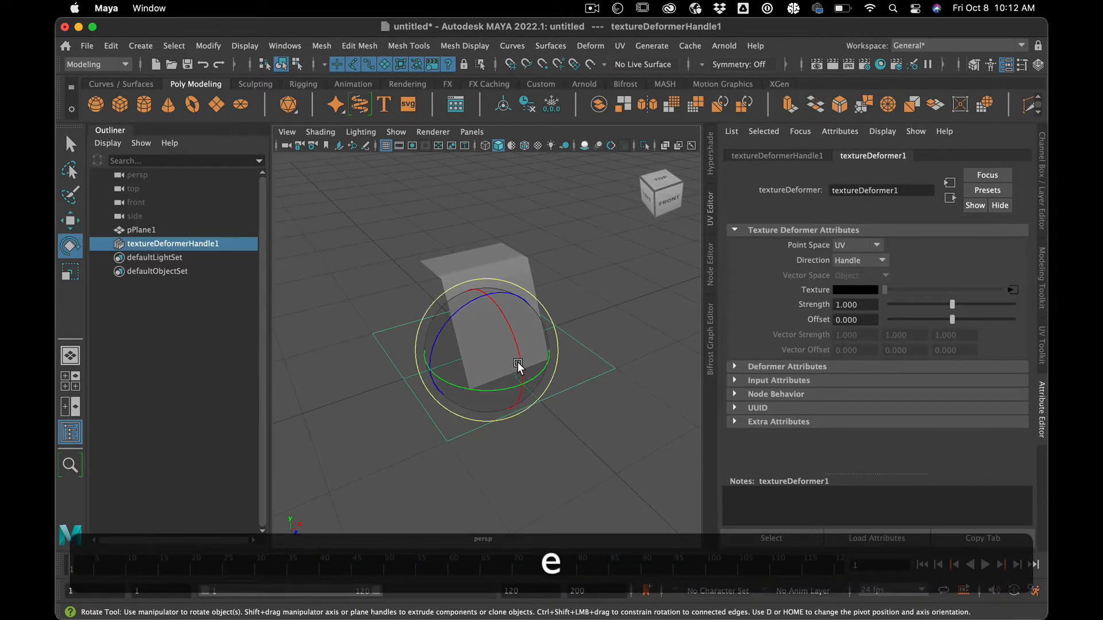
pyautogui.moveTo(518, 367); pyautogui.dragTo(500, 310)
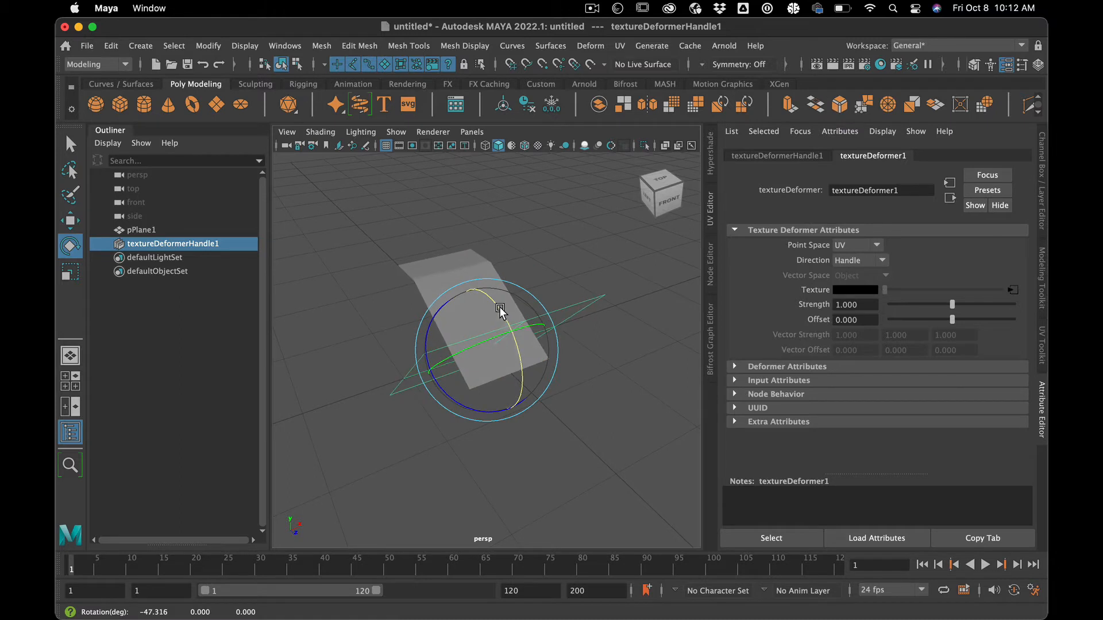
# - Undo the handle rotation and the move of the ramp's light colour stop
pyautogui.press('z')
pyautogui.press('z')
pyautogui.press('z')
pyautogui.press('z')
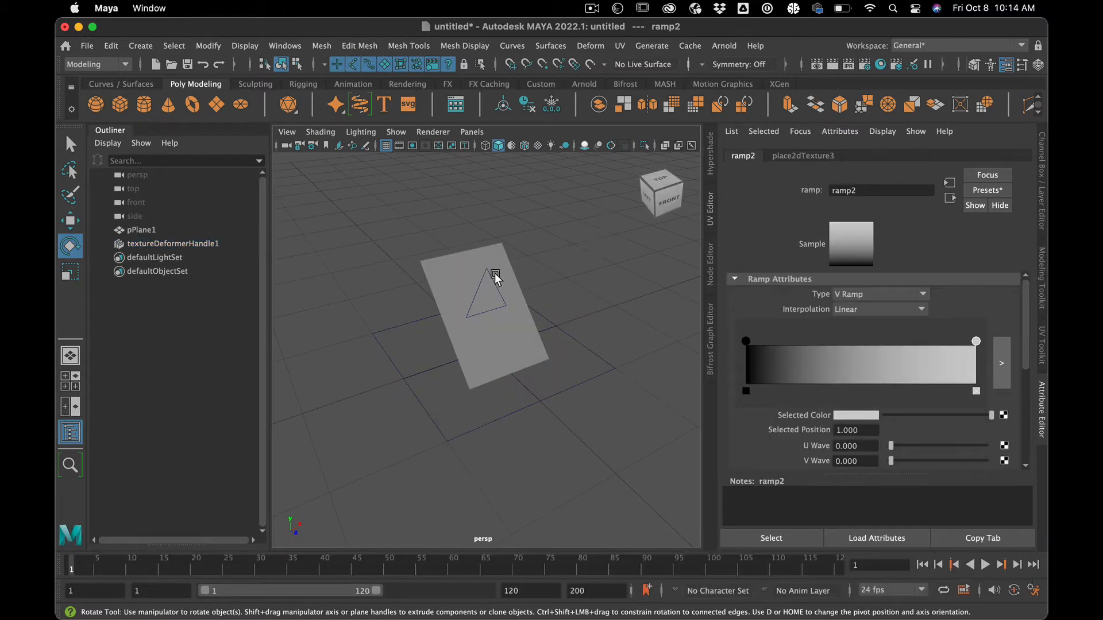
# - Set the texture deformer's Direction to Normal and darken the ramp's light end colour to black
pyautogui.click(495, 278)
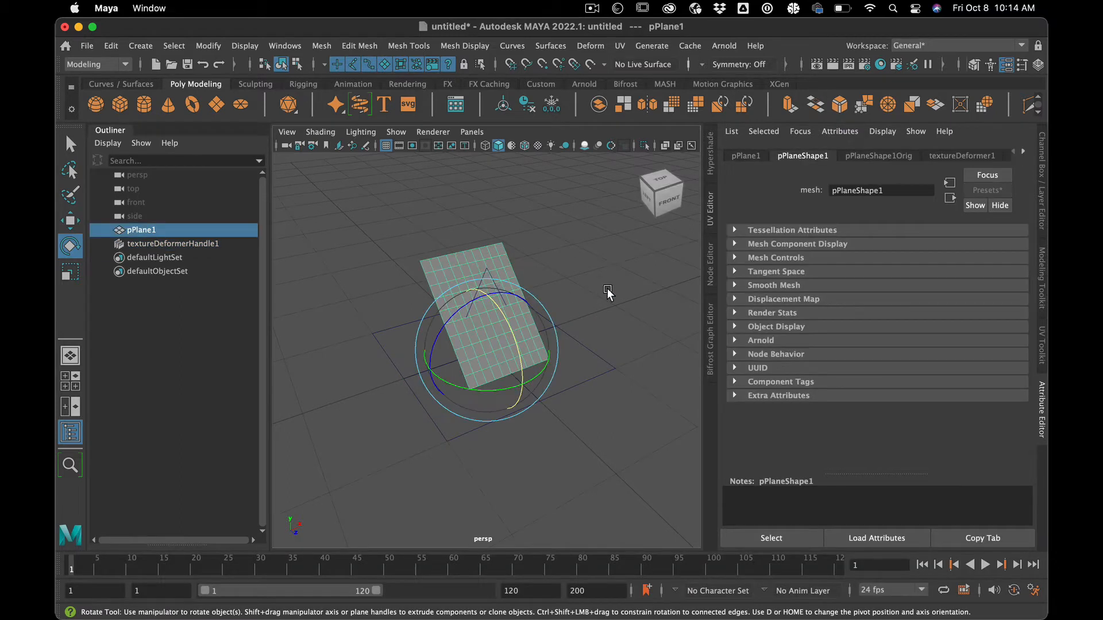
pyautogui.click(570, 270)
pyautogui.moveTo(572, 332); pyautogui.dragTo(644, 420)
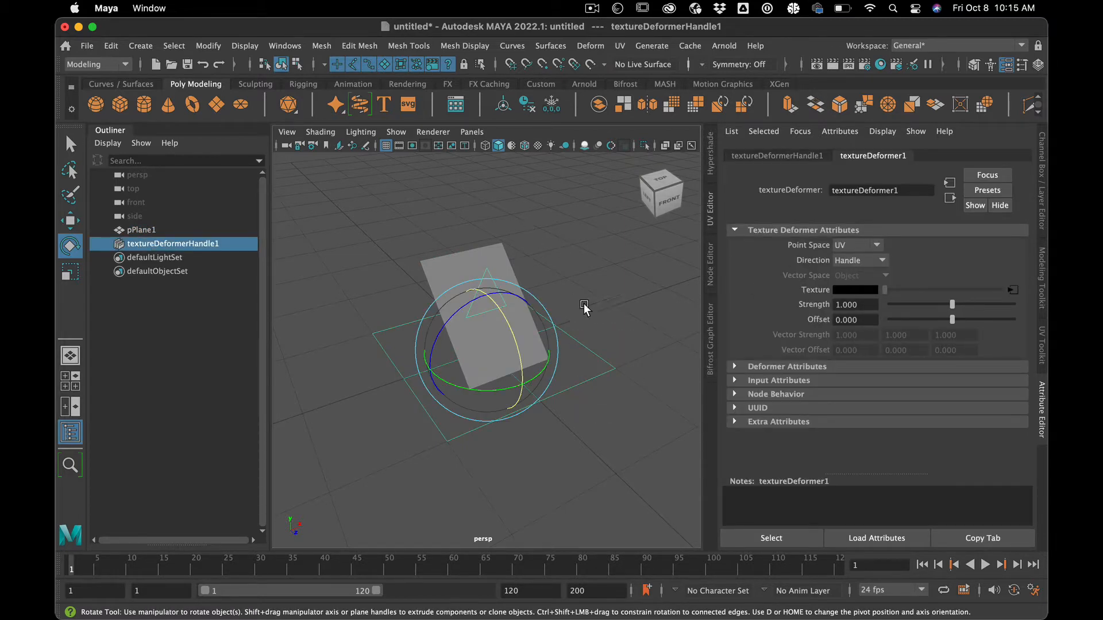
pyautogui.click(836, 259)
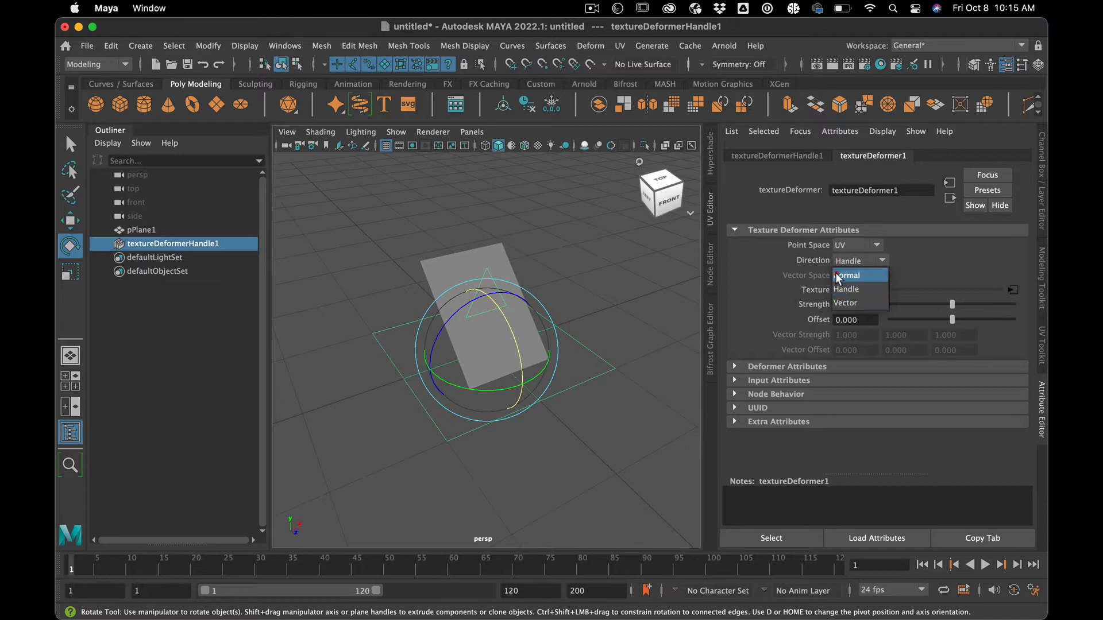
pyautogui.click(837, 277)
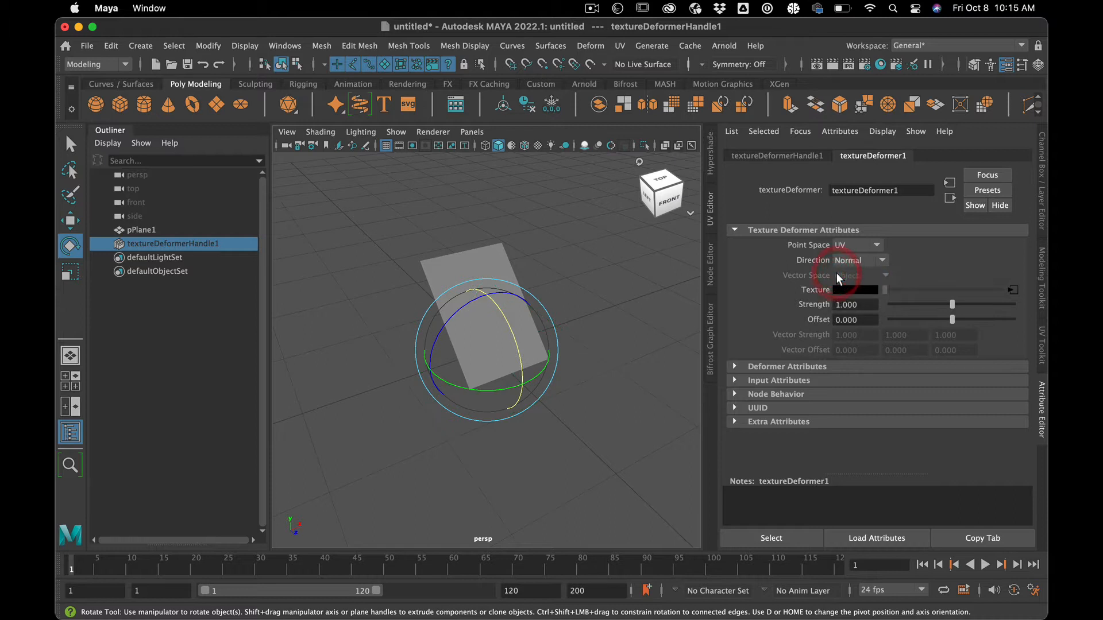
pyautogui.click(1012, 289)
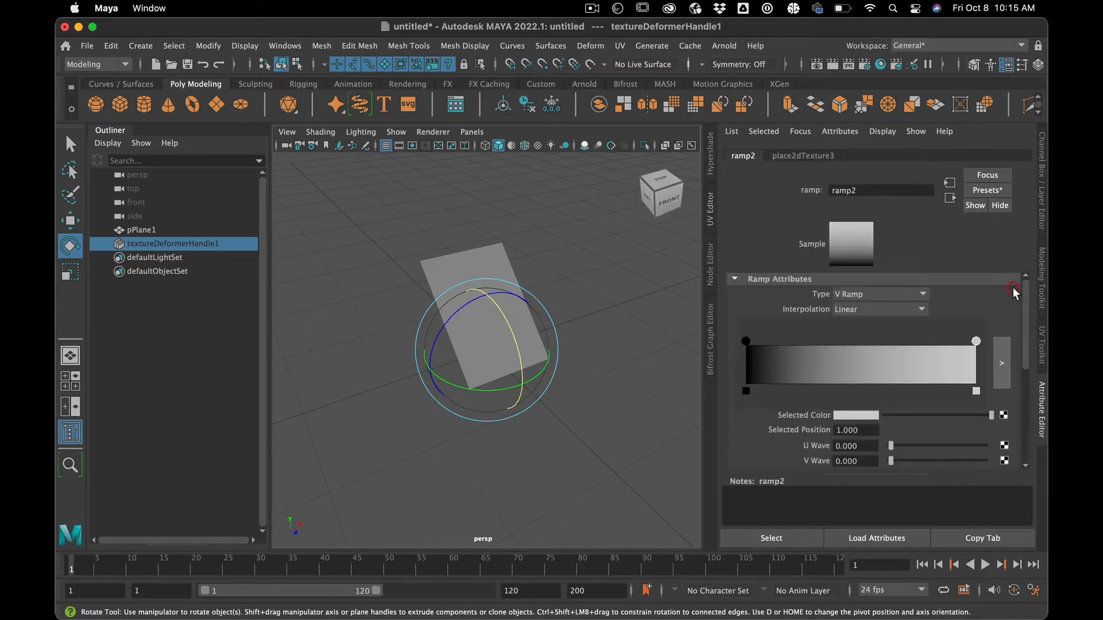
pyautogui.moveTo(990, 415); pyautogui.dragTo(777, 397)
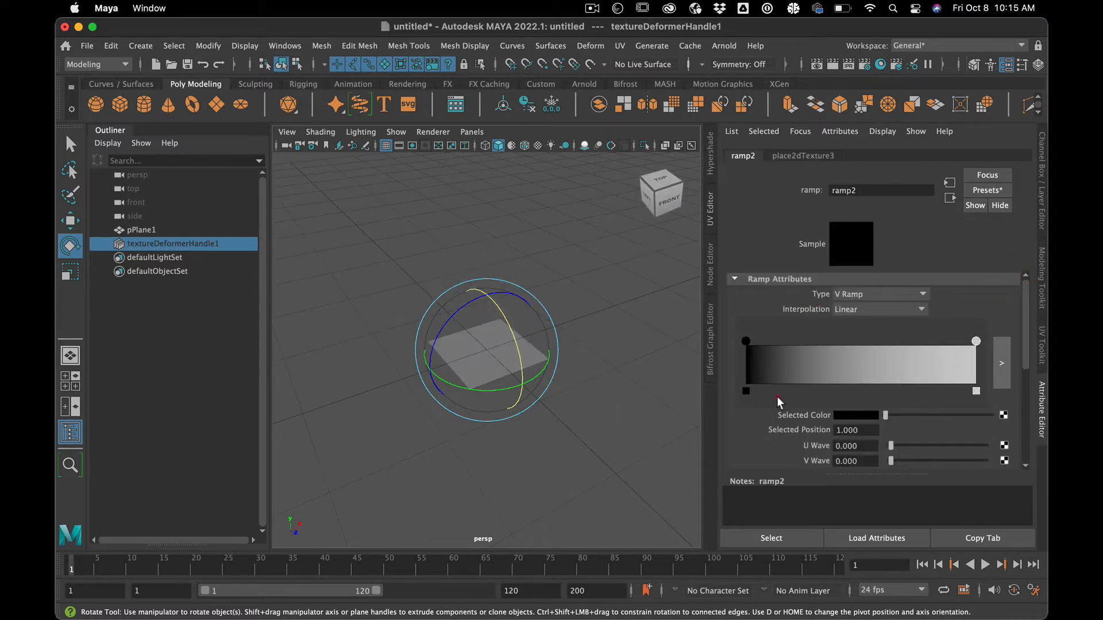
# - Enable Wireframe on Shaded in the viewport and display face normals on the plane
pyautogui.click(304, 133)
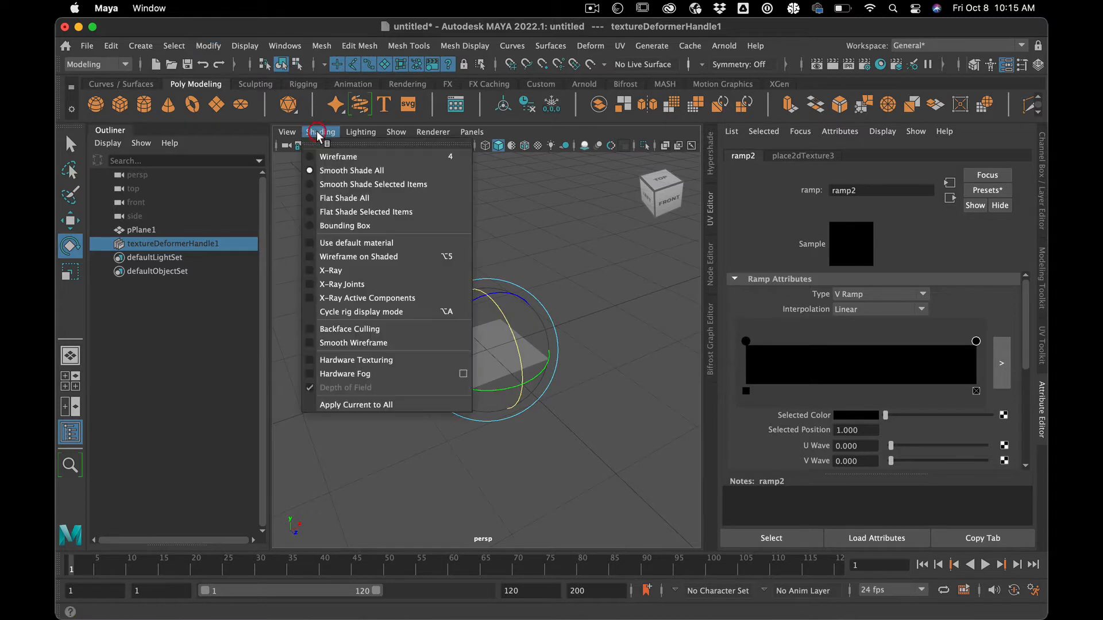
pyautogui.click(360, 256)
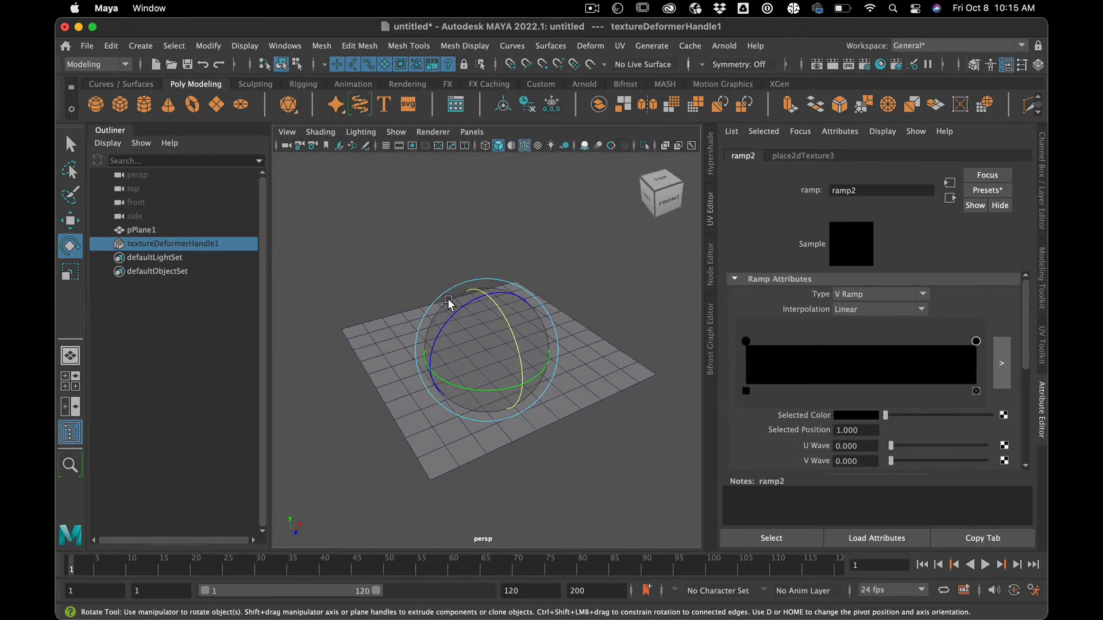
pyautogui.click(188, 227)
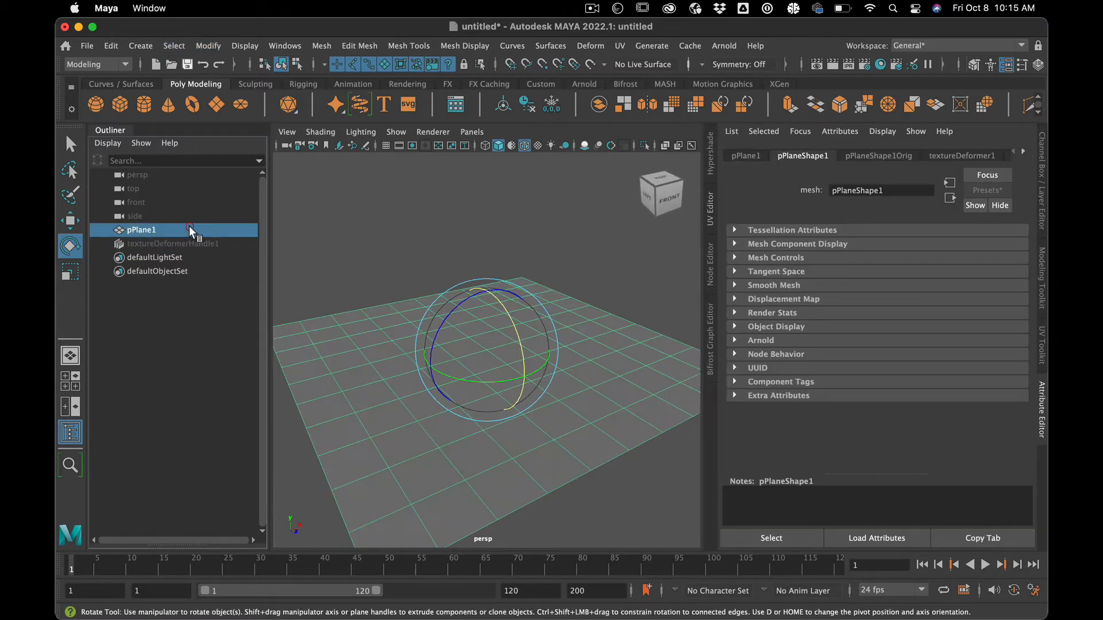
pyautogui.click(243, 46)
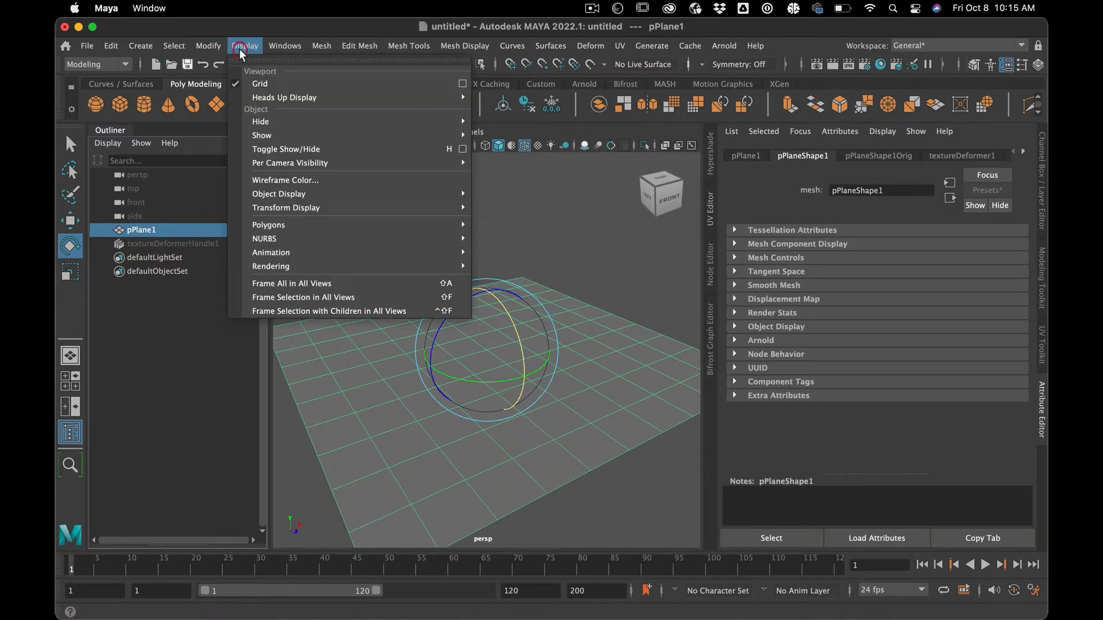
pyautogui.moveTo(402, 225)
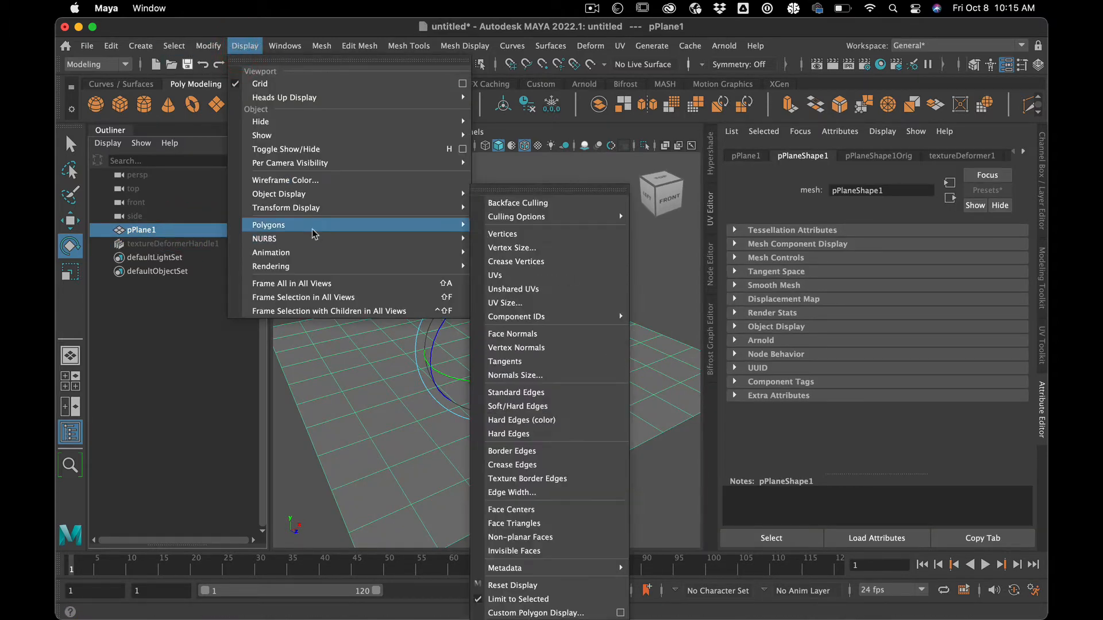
pyautogui.click(600, 335)
pyautogui.keyDown('alt'); pyautogui.moveTo(601, 373); pyautogui.dragTo(474, 460); pyautogui.keyUp('alt')
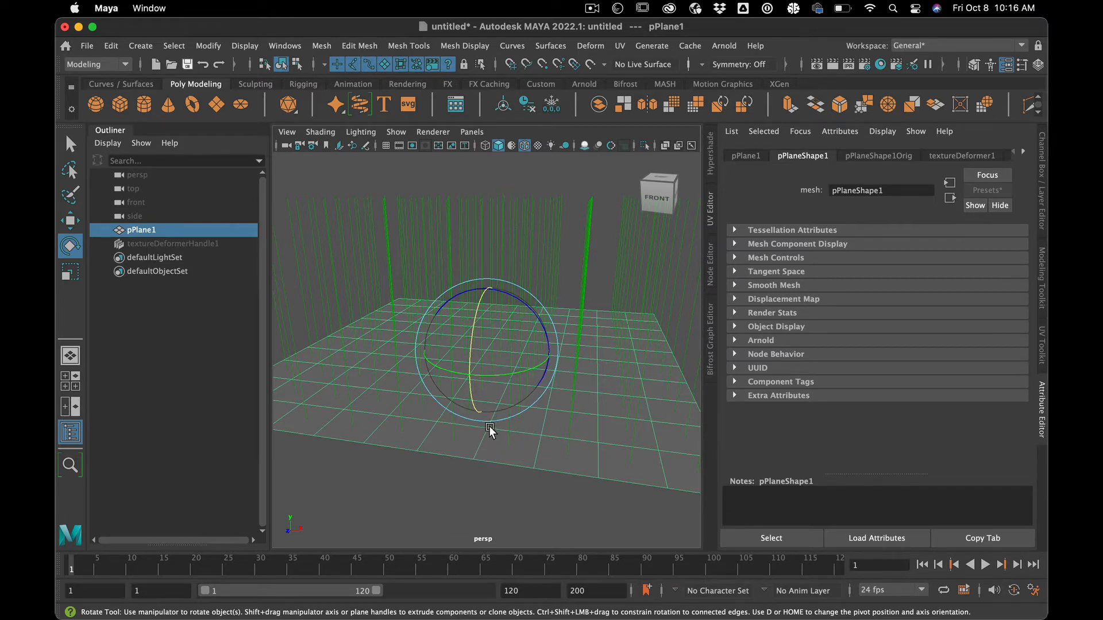
pyautogui.keyDown('alt'); pyautogui.moveTo(527, 469); pyautogui.dragTo(550, 476); pyautogui.keyUp('alt')
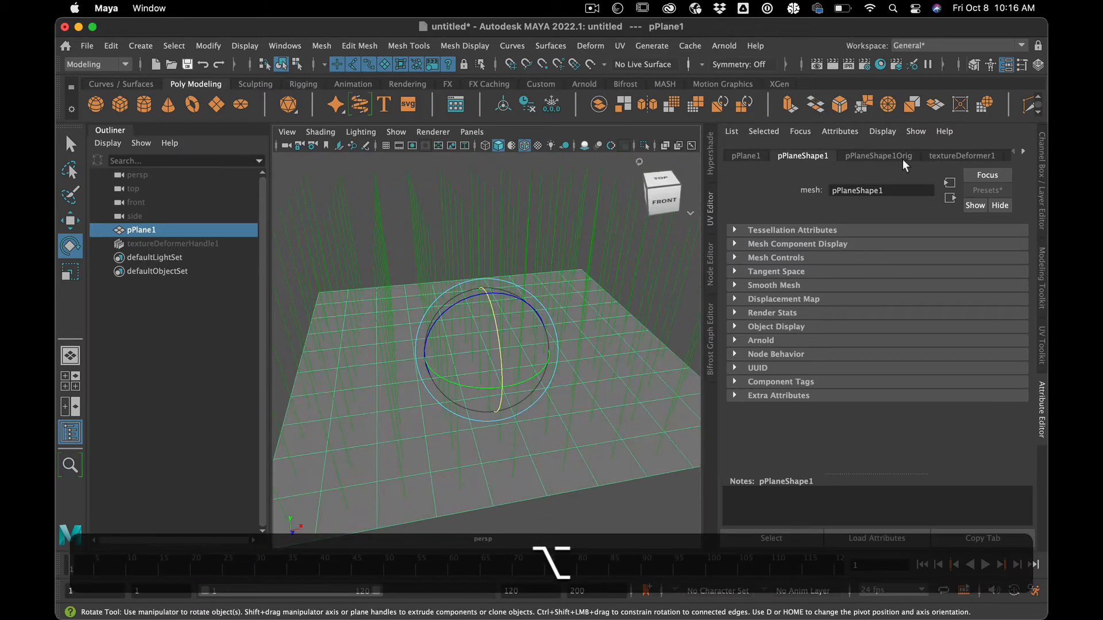
pyautogui.click(945, 155)
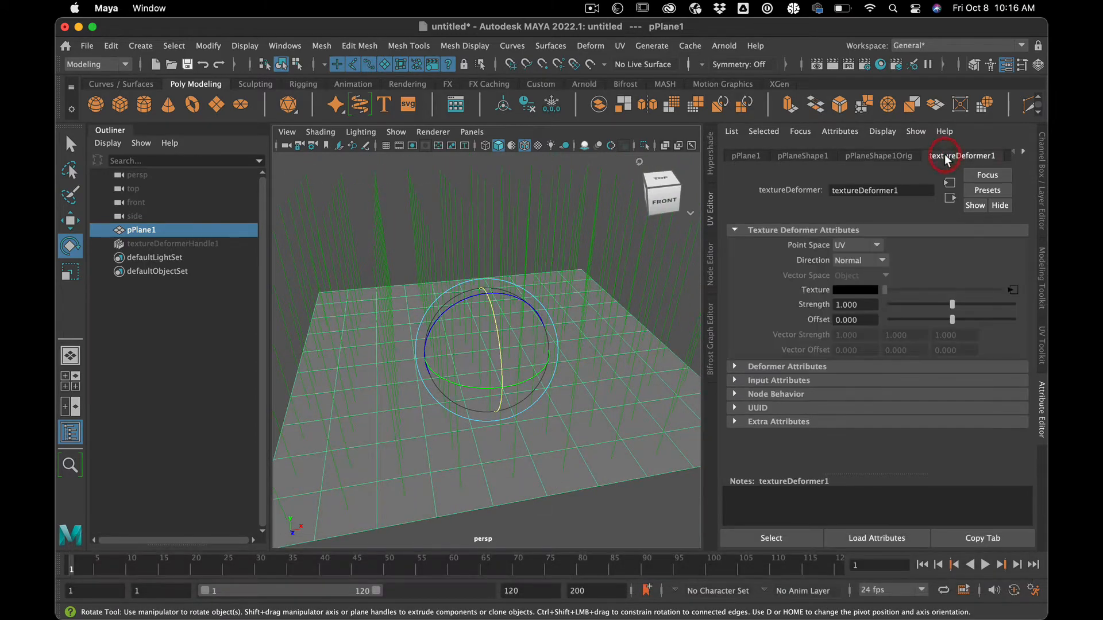
pyautogui.click(1023, 151)
pyautogui.click(1023, 151)
pyautogui.click(1023, 151)
pyautogui.click(1023, 152)
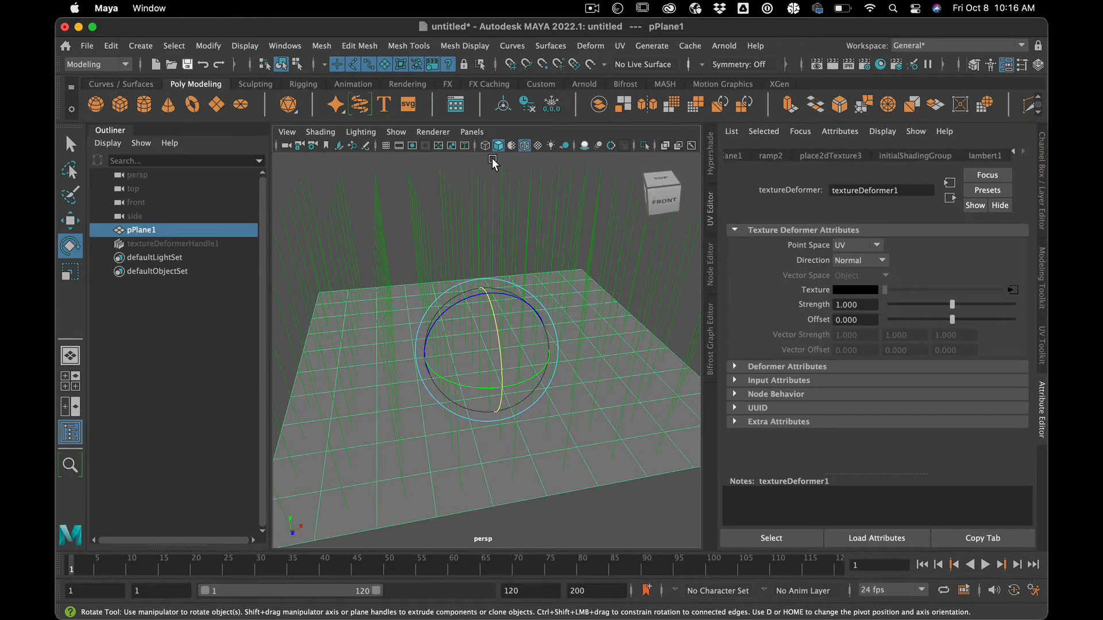
# - Set the plane's displayed normals size to 0.10
pyautogui.click(244, 45)
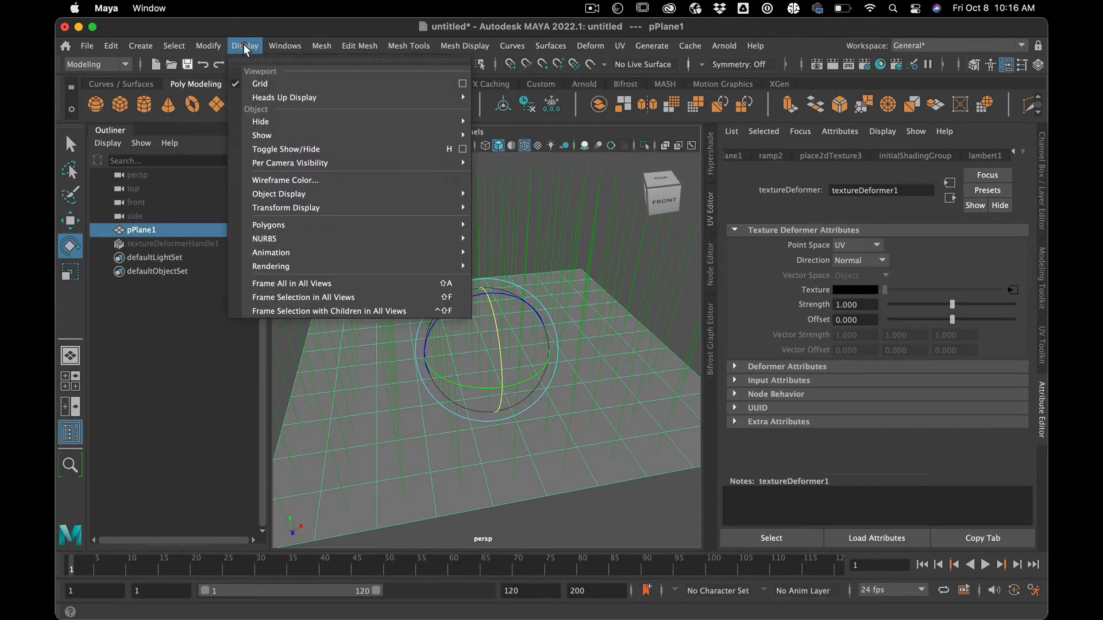
pyautogui.moveTo(402, 224)
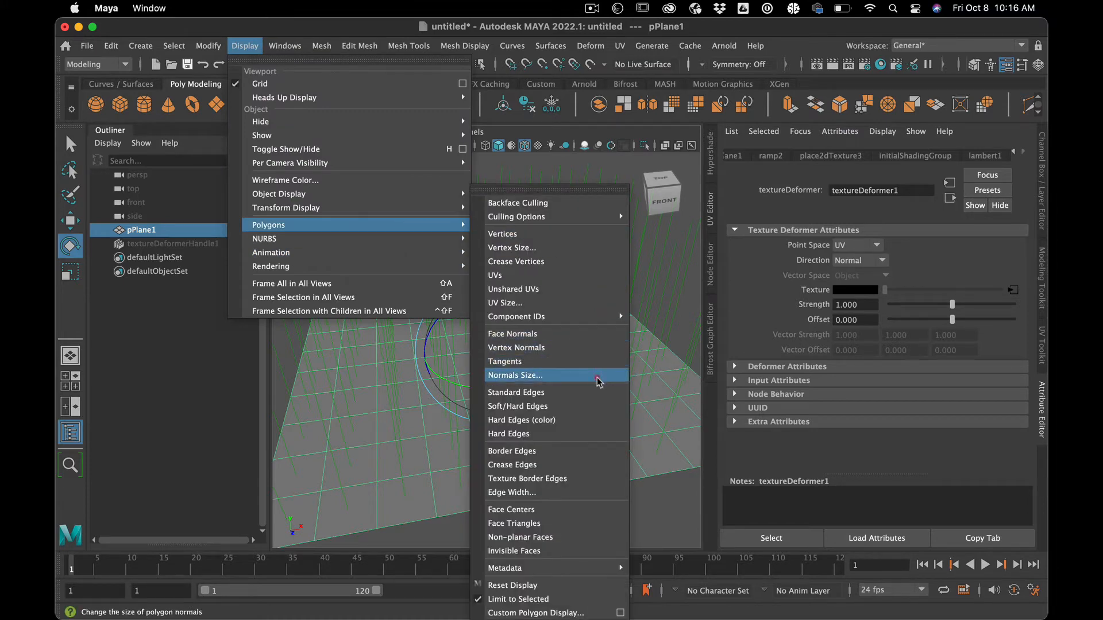
pyautogui.click(614, 375)
pyautogui.moveTo(420, 271); pyautogui.dragTo(229, 224)
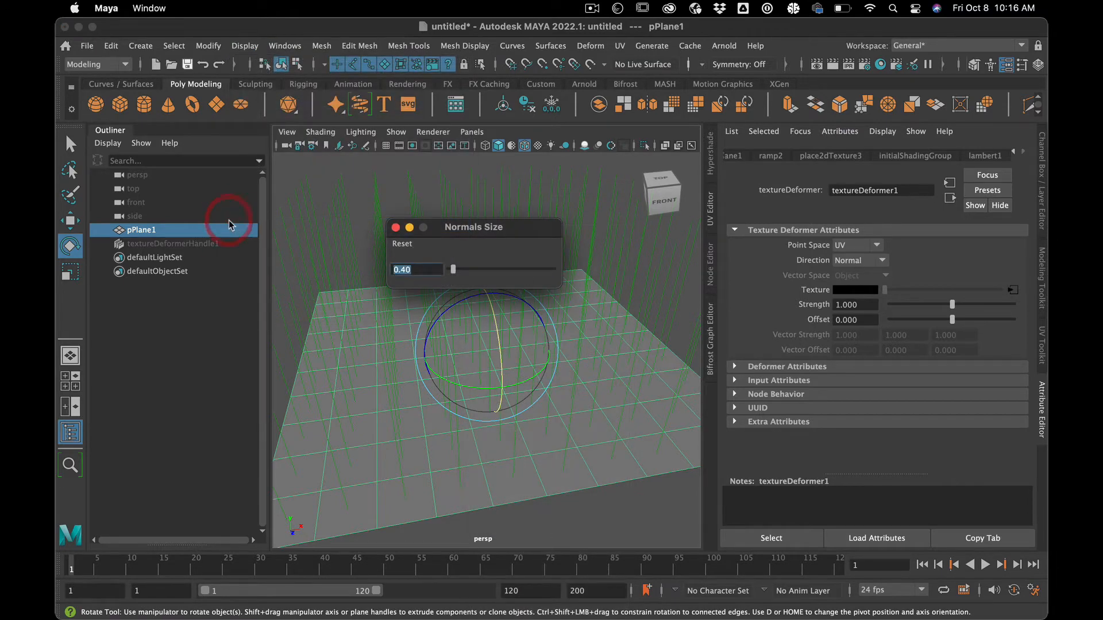
pyautogui.write('.1')
pyautogui.press('Return')
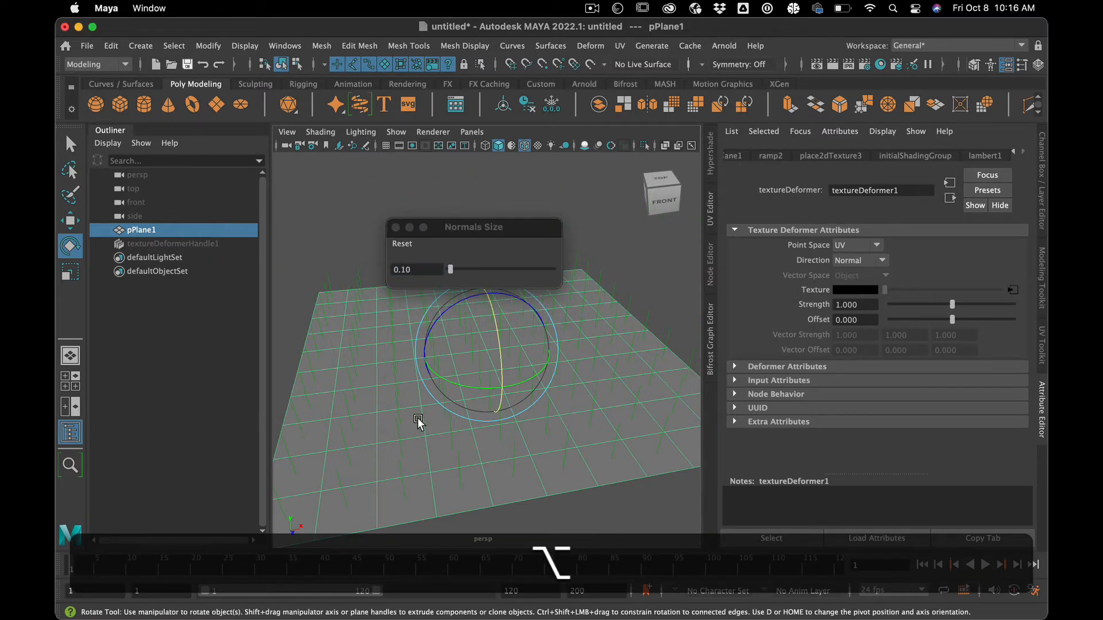
# - Delete the plane from the scene and move the Normals Size window away from the middle of the viewport
pyautogui.keyDown('alt'); pyautogui.moveTo(419, 422); pyautogui.dragTo(383, 425); pyautogui.keyUp('alt')
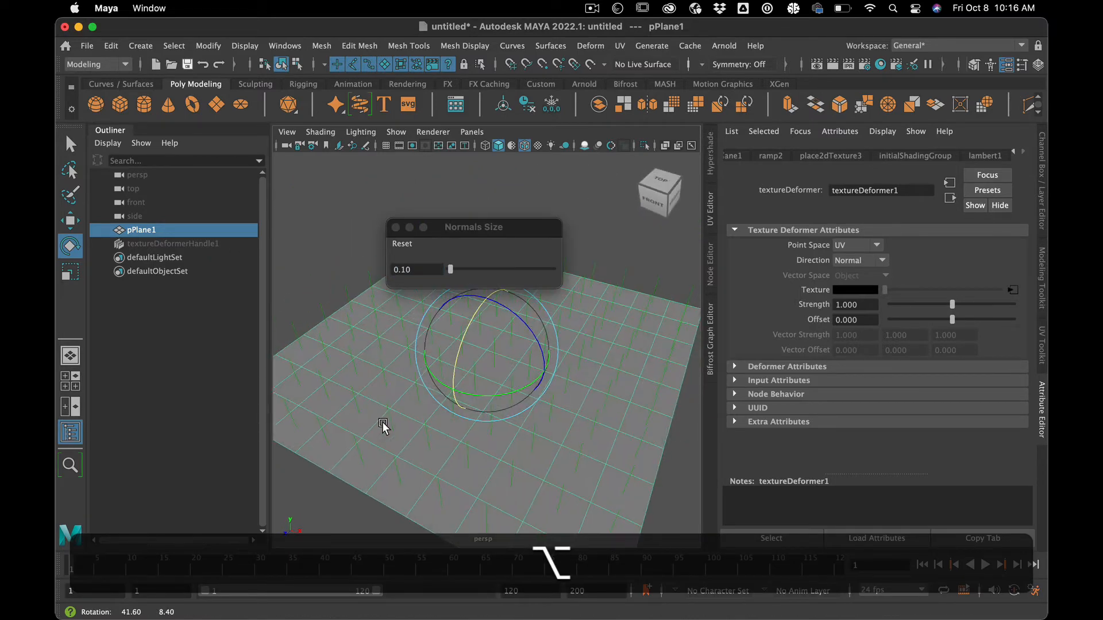
pyautogui.press('BackSpace')
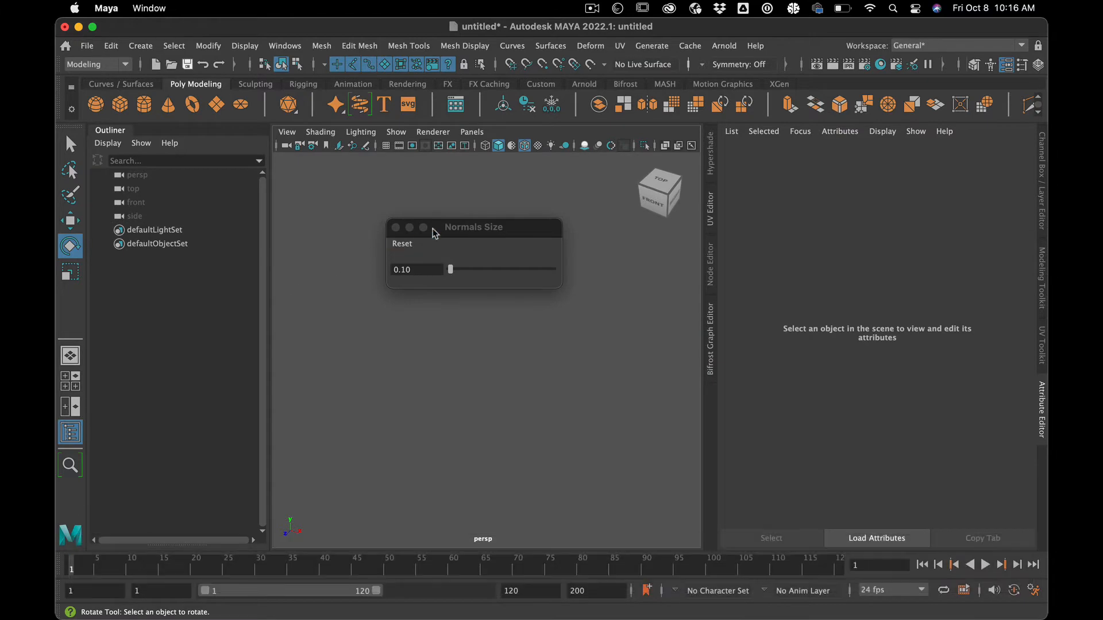
pyautogui.click(464, 228)
pyautogui.moveTo(464, 229); pyautogui.dragTo(732, 229)
# - Create a polygon sphere in the empty scene
pyautogui.click(140, 46)
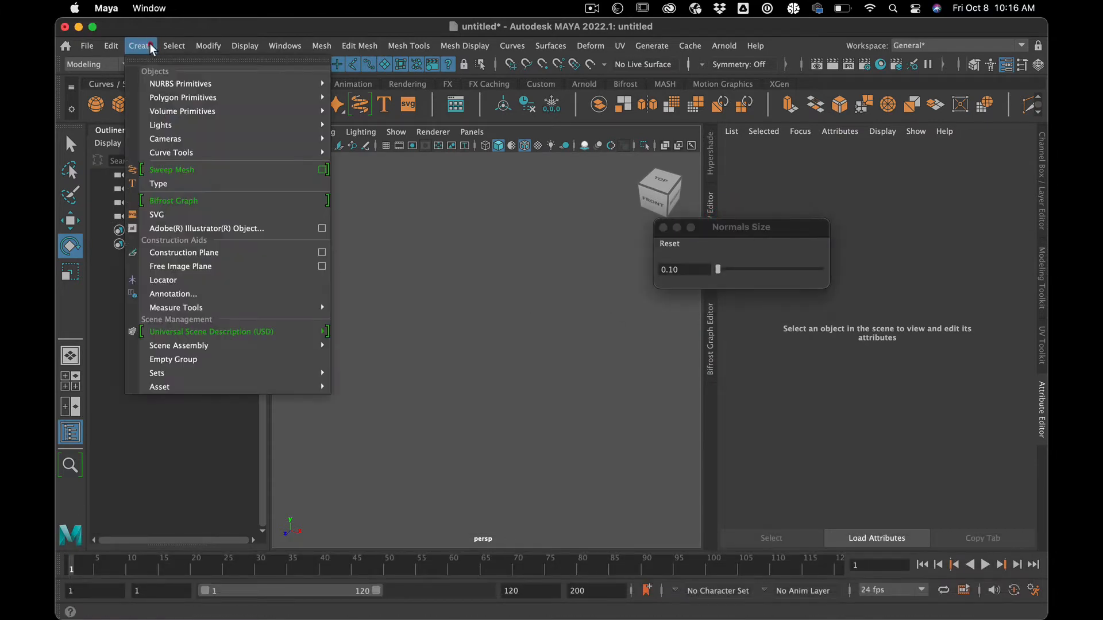
pyautogui.moveTo(174, 46)
pyautogui.click(196, 84)
pyautogui.click(95, 104)
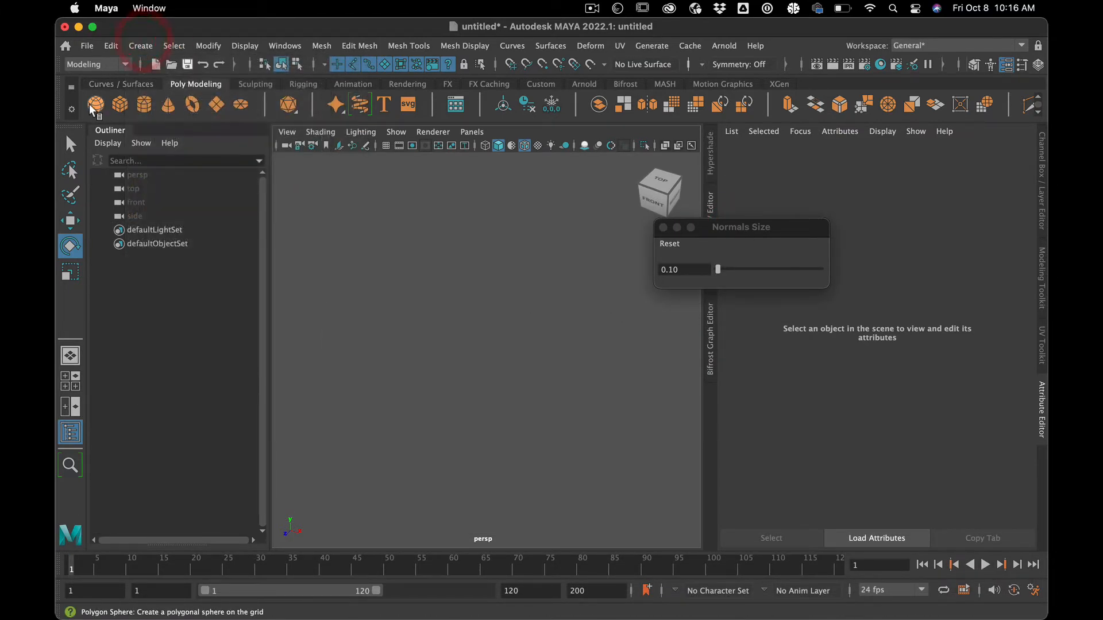
pyautogui.moveTo(487, 349); pyautogui.dragTo(494, 408)
pyautogui.scroll(-10, 494, 407)
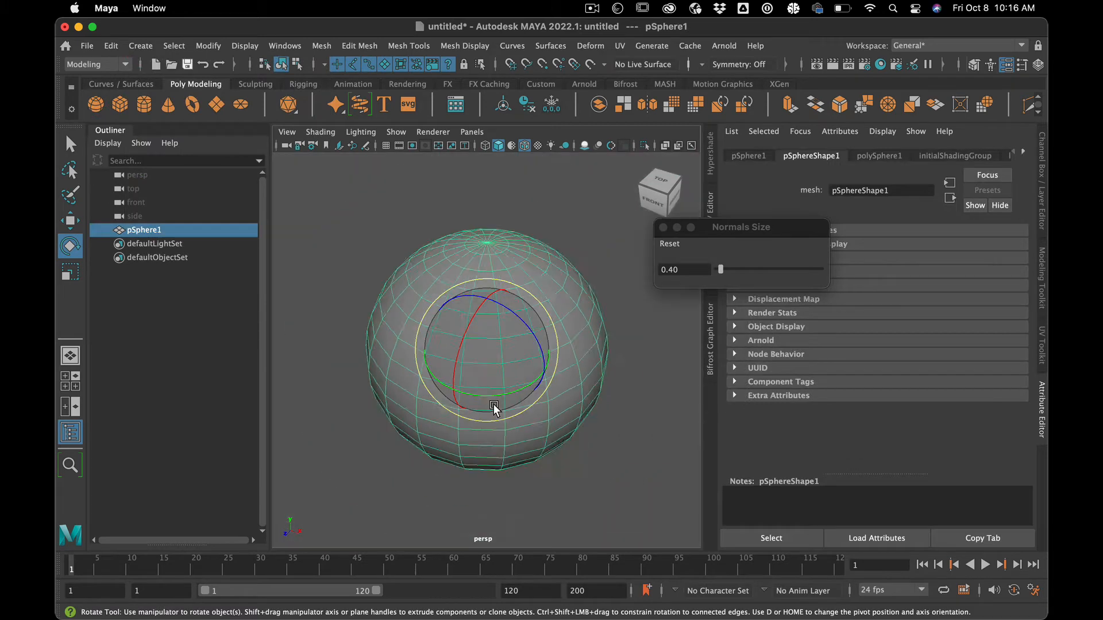
pyautogui.scroll(4, 494, 407)
pyautogui.keyDown('alt'); pyautogui.moveTo(563, 442); pyautogui.dragTo(563, 419); pyautogui.keyUp('alt')
pyautogui.scroll(3, 563, 424)
pyautogui.keyDown('alt'); pyautogui.moveTo(564, 353); pyautogui.dragTo(568, 338); pyautogui.keyUp('alt')
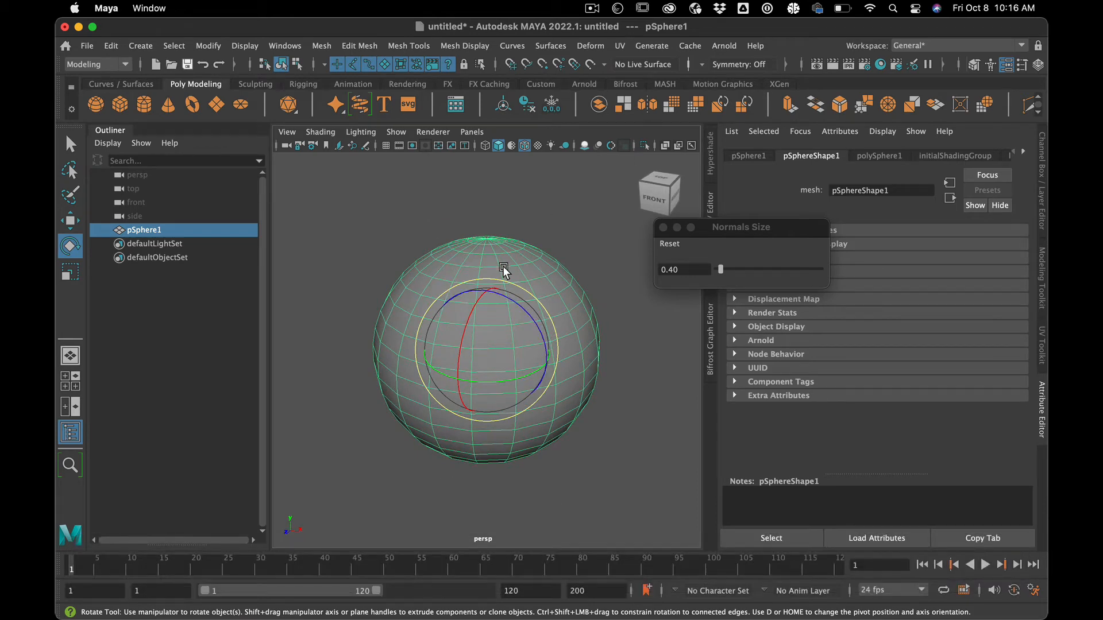
# - Reselect the sphere and detach the Polygons display options as a floating window beside the viewport
pyautogui.click(471, 227)
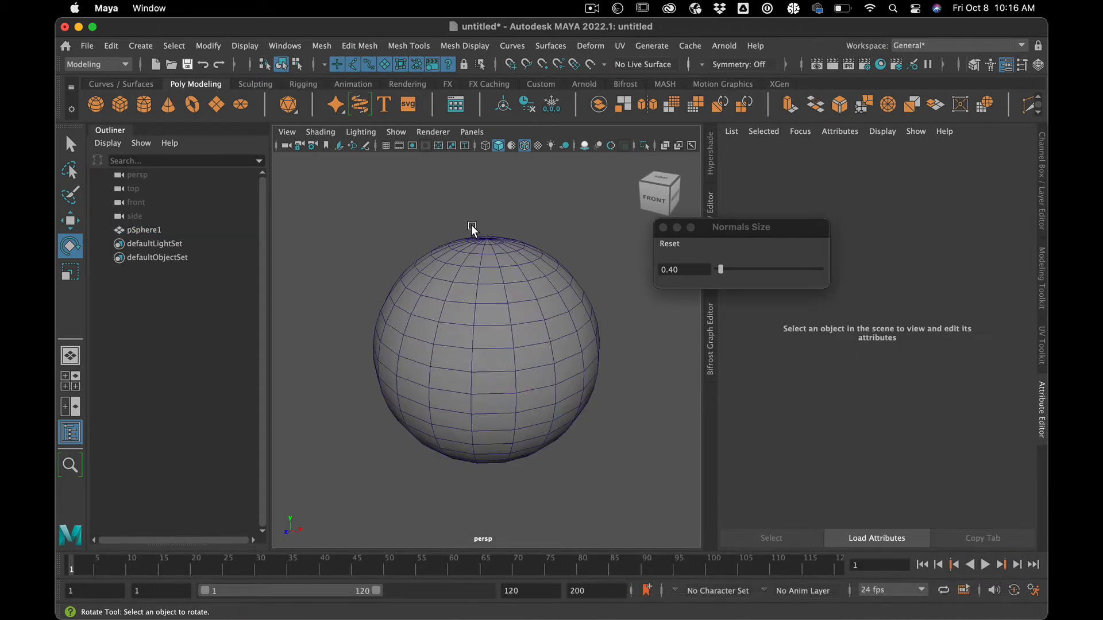
pyautogui.click(564, 308)
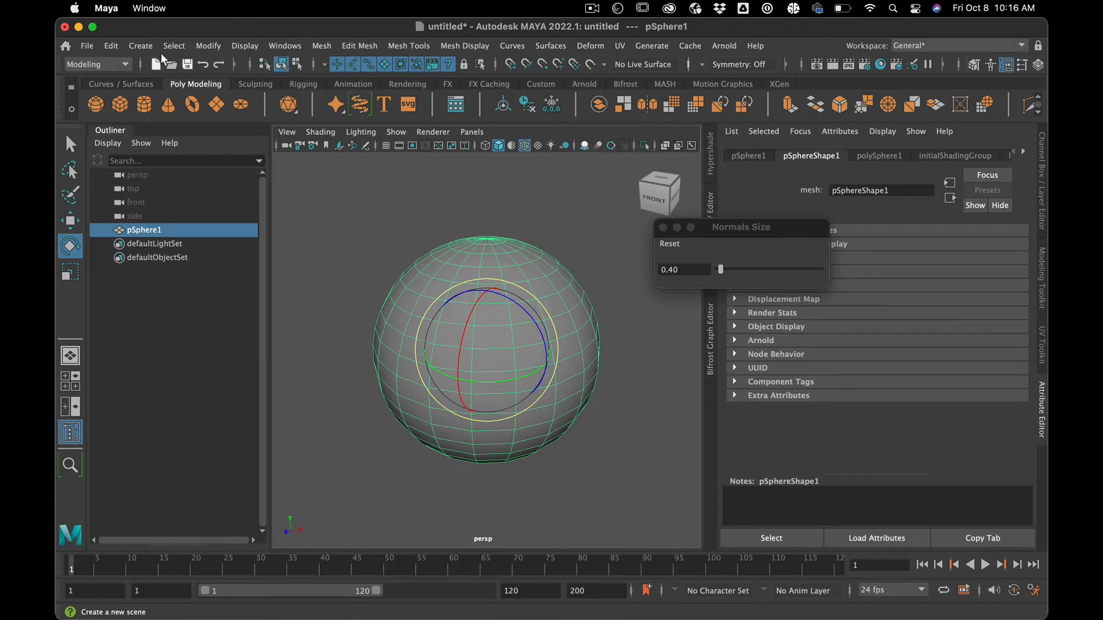
pyautogui.click(142, 46)
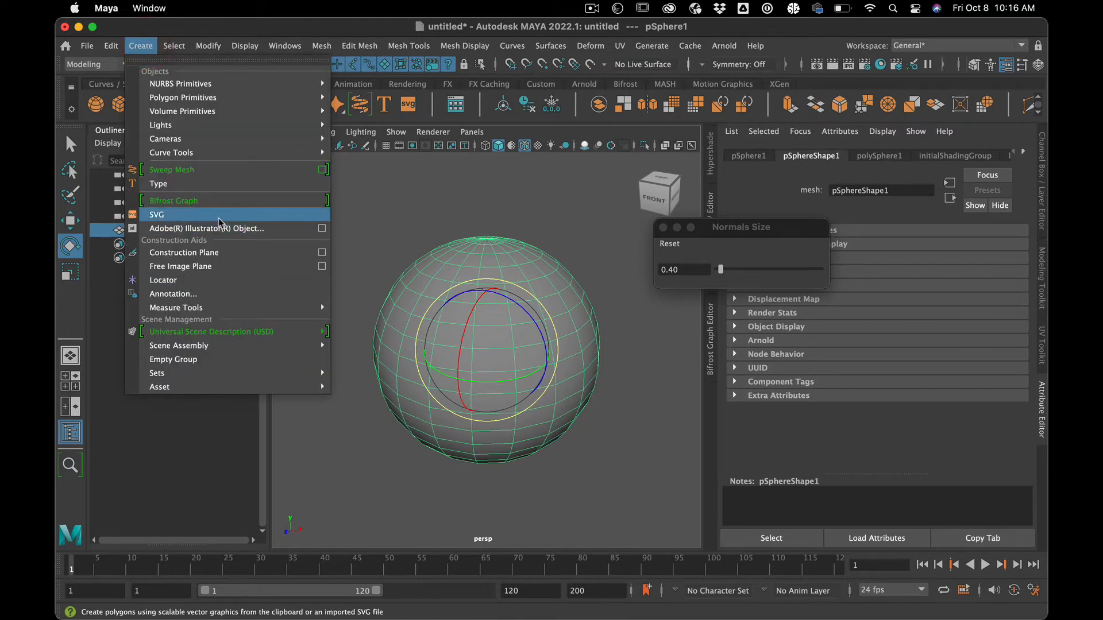
pyautogui.moveTo(310, 97)
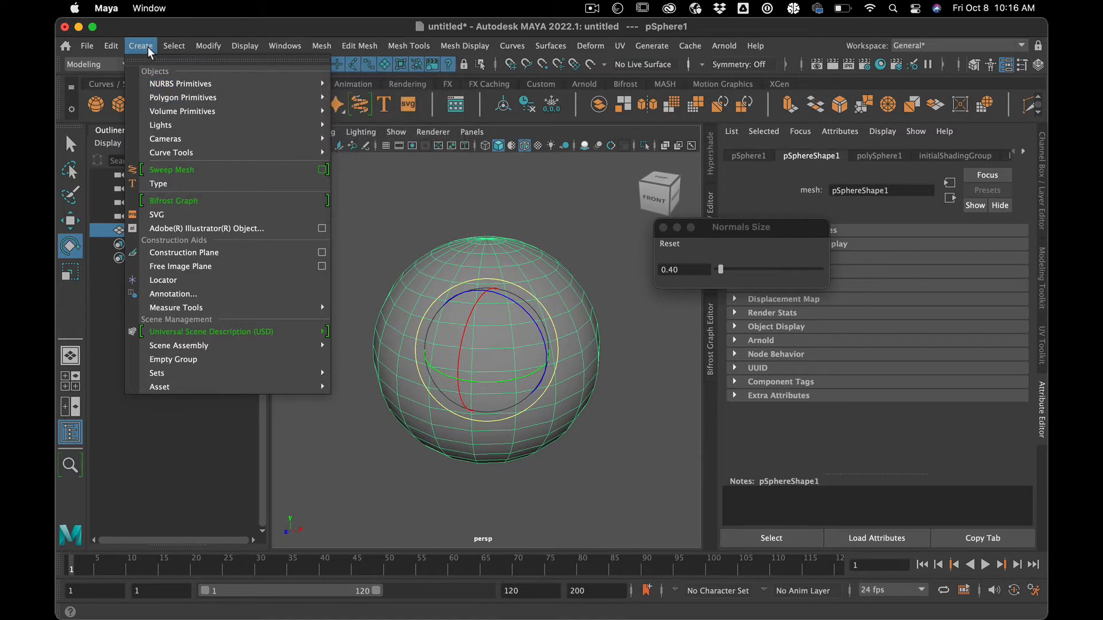
pyautogui.moveTo(163, 99)
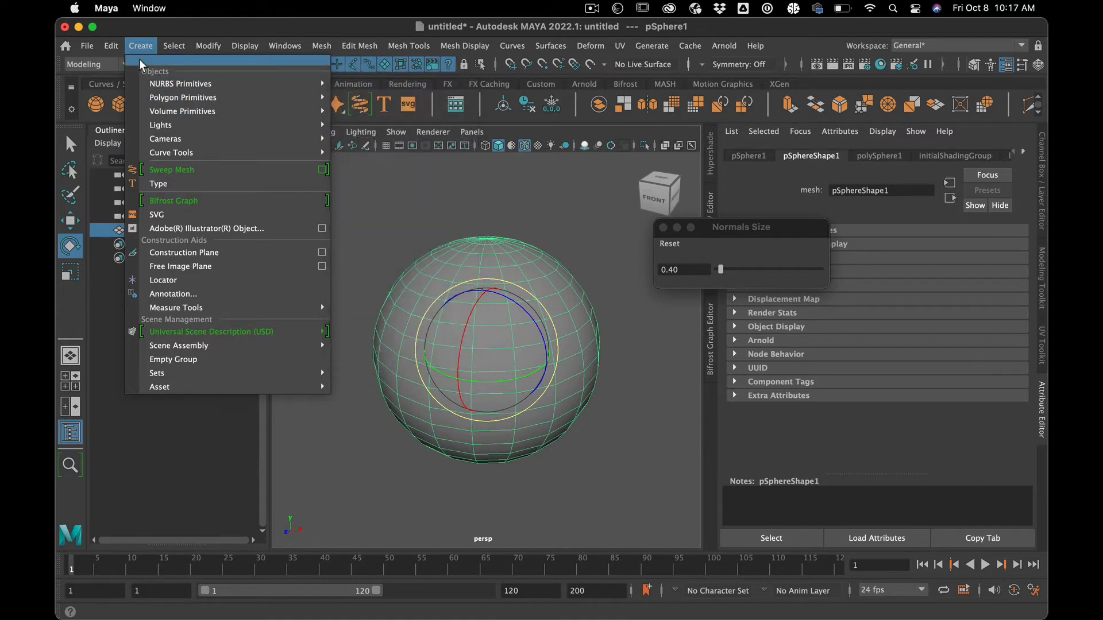
pyautogui.moveTo(247, 45)
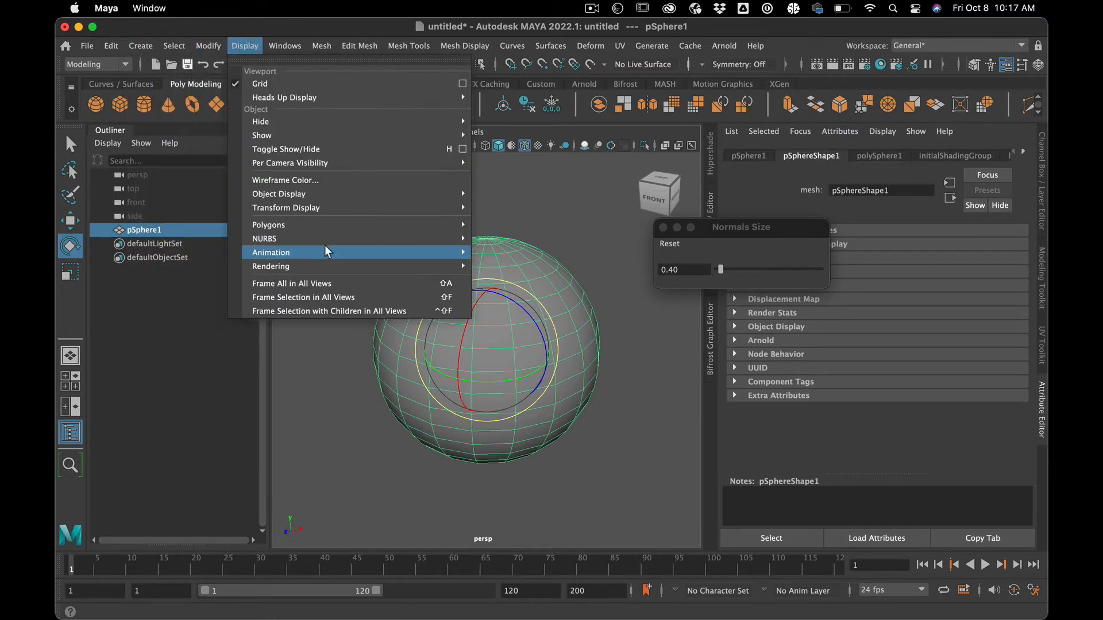
pyautogui.moveTo(345, 225)
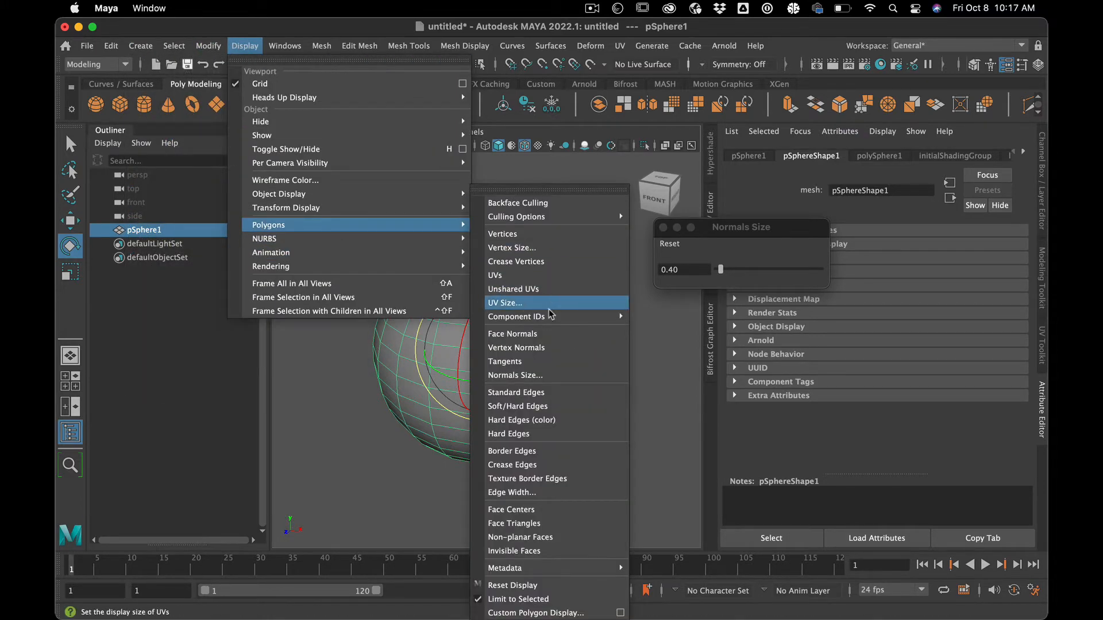
pyautogui.click(554, 189)
pyautogui.moveTo(577, 185); pyautogui.dragTo(932, 168)
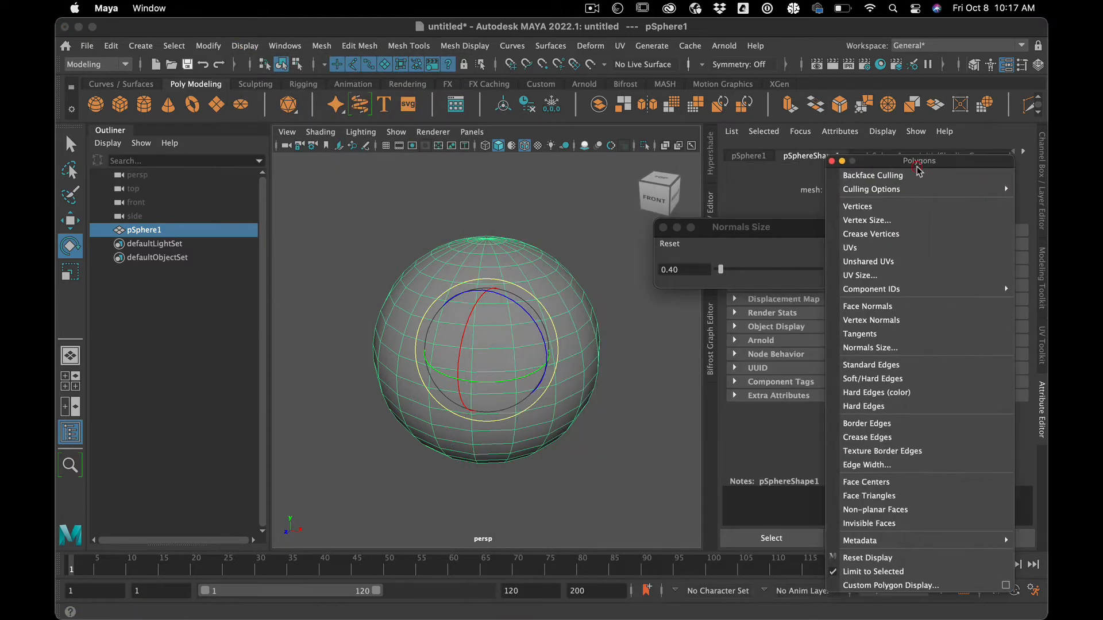
# - Display face normals on the sphere and inspect their directions around its surface
pyautogui.click(868, 306)
pyautogui.press('alt')
pyautogui.keyDown('alt'); pyautogui.moveTo(598, 425); pyautogui.dragTo(485, 388); pyautogui.keyUp('alt')
pyautogui.scroll(5, 534, 421)
pyautogui.scroll(-4, 485, 391)
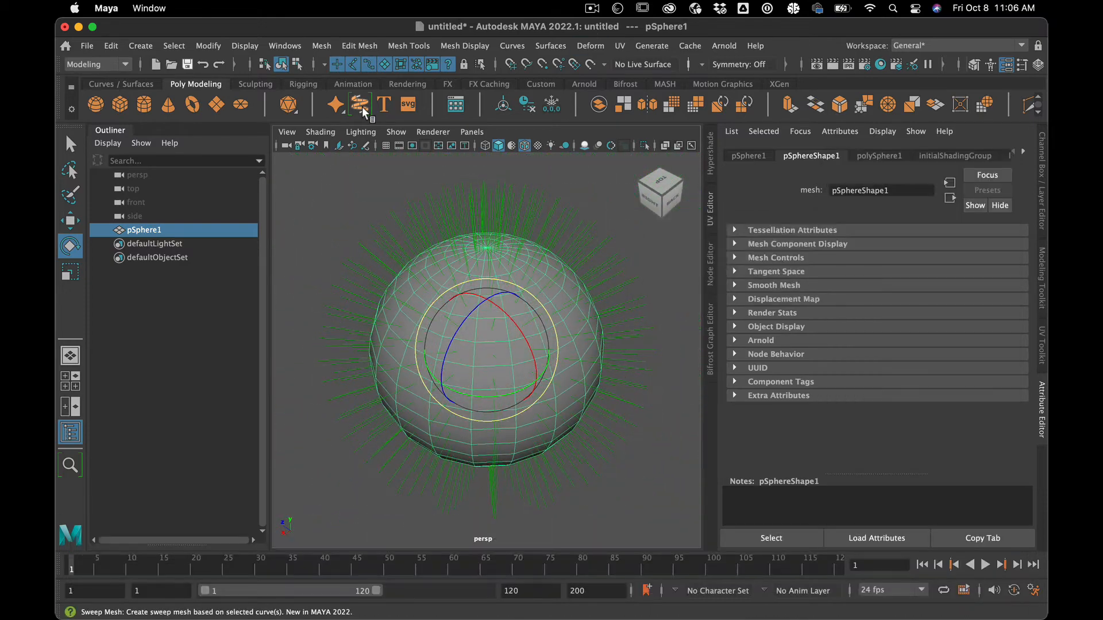
# - Delete the sphere and create a polygon plane in its place
pyautogui.click(151, 218)
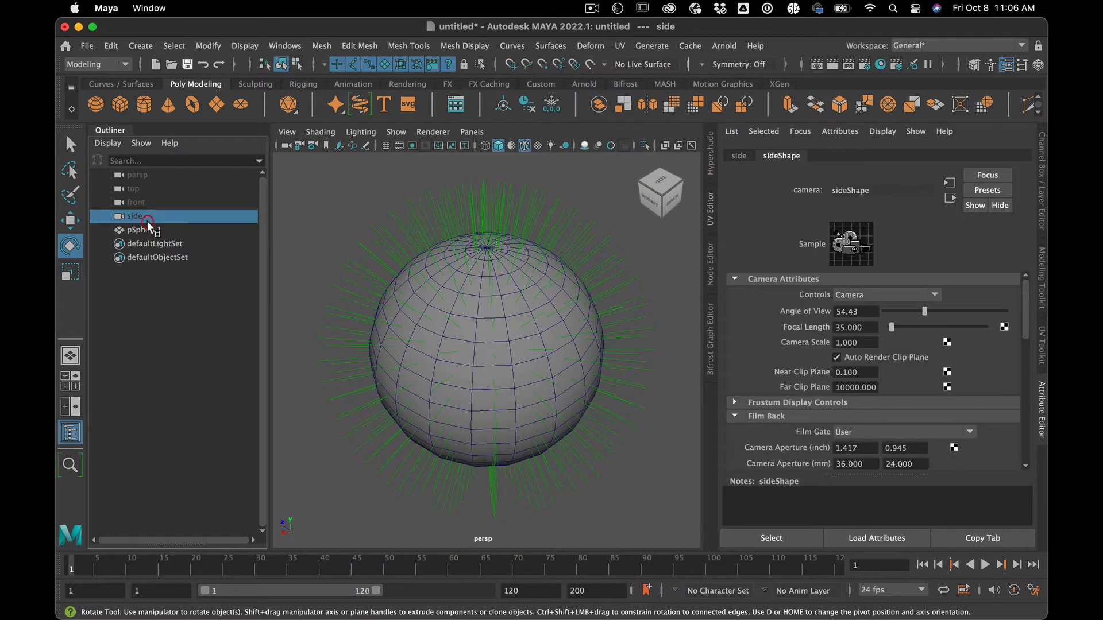
pyautogui.click(148, 230)
pyautogui.press('BackSpace')
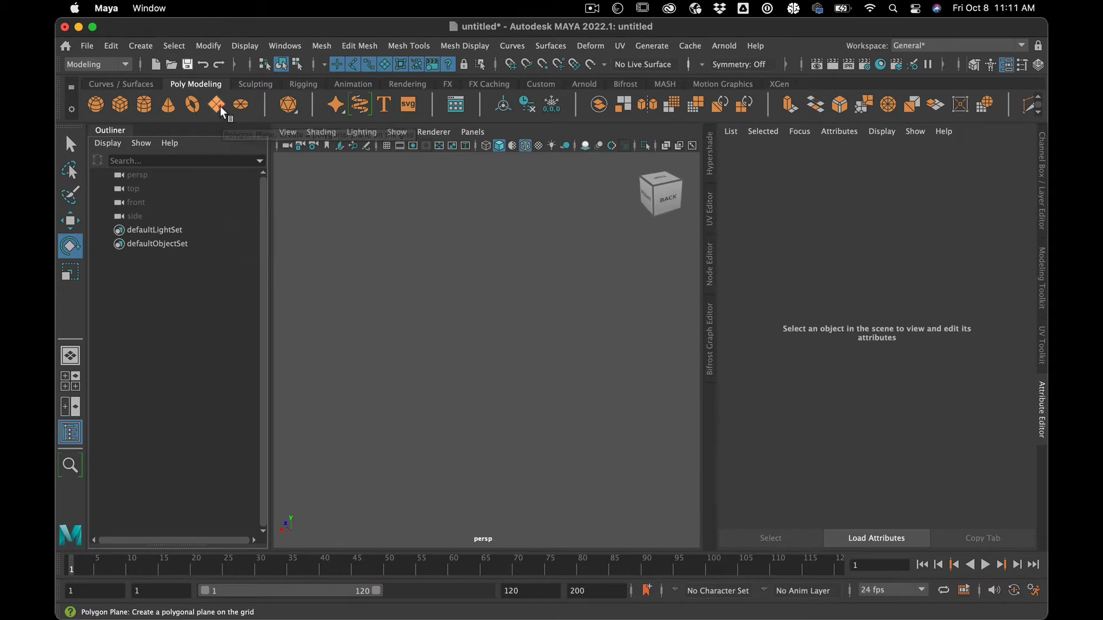
pyautogui.click(217, 104)
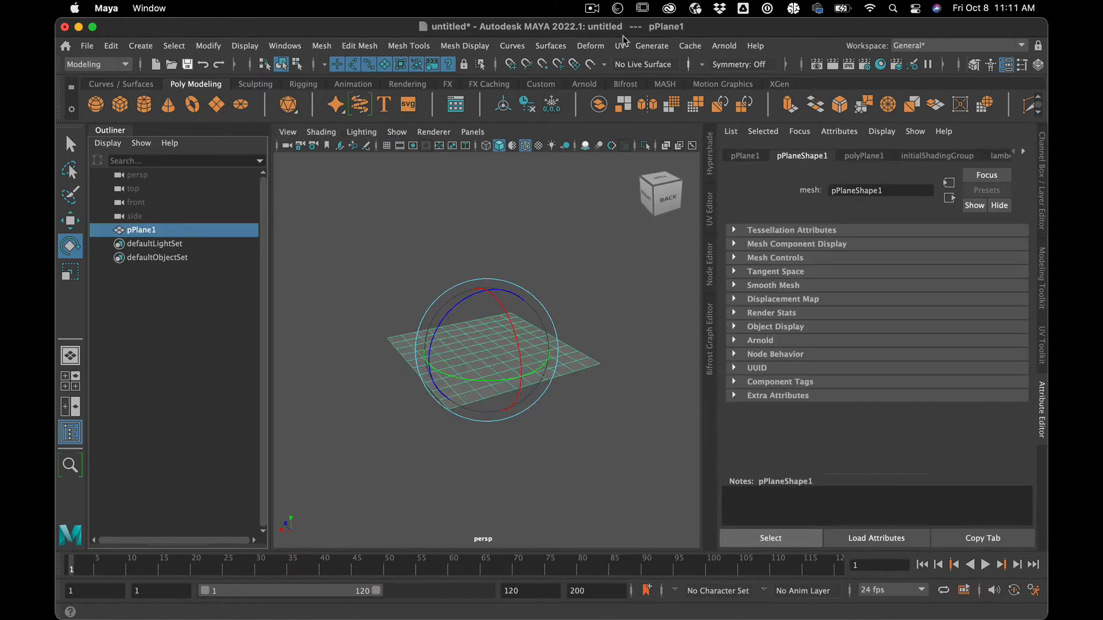
# - Apply a texture deformer to the plane and set its Direction to Normal
pyautogui.click(590, 46)
pyautogui.moveTo(623, 257)
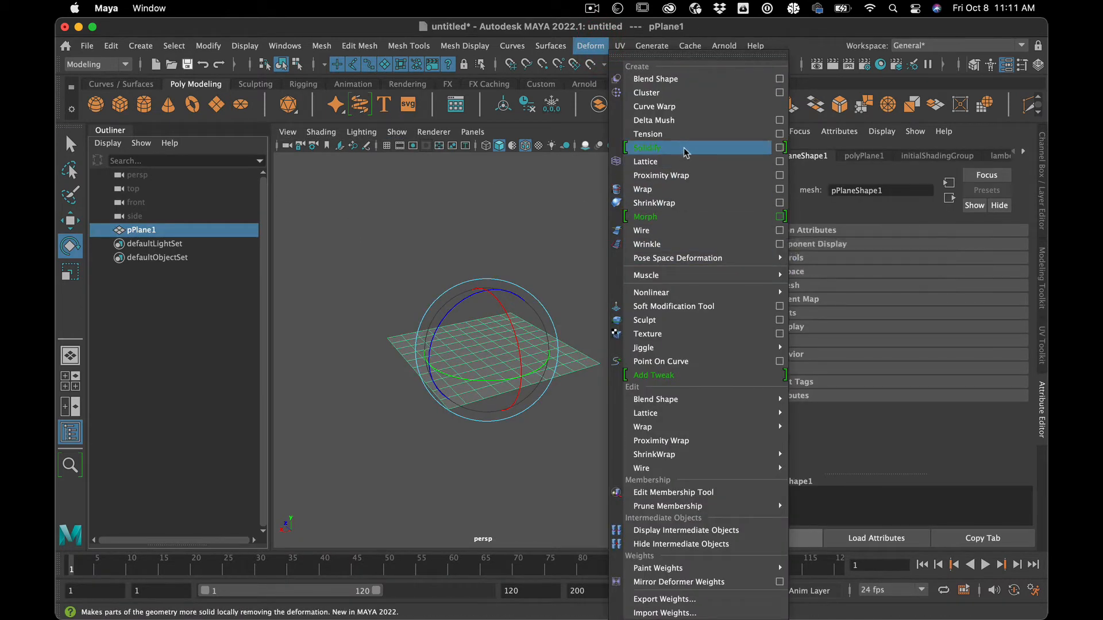
pyautogui.moveTo(675, 347)
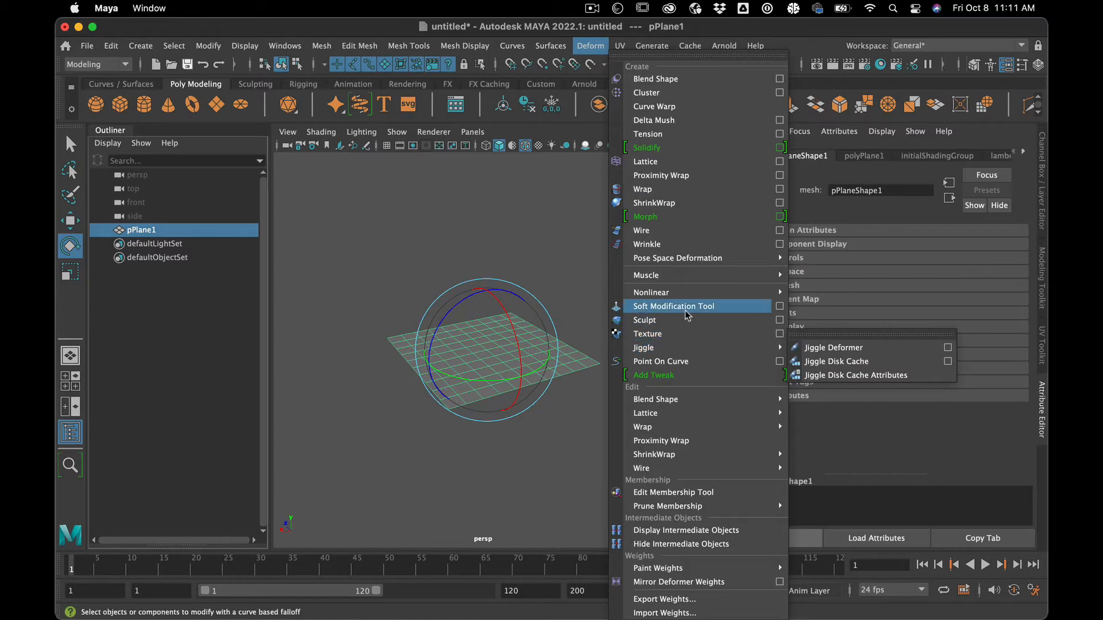
pyautogui.click(681, 334)
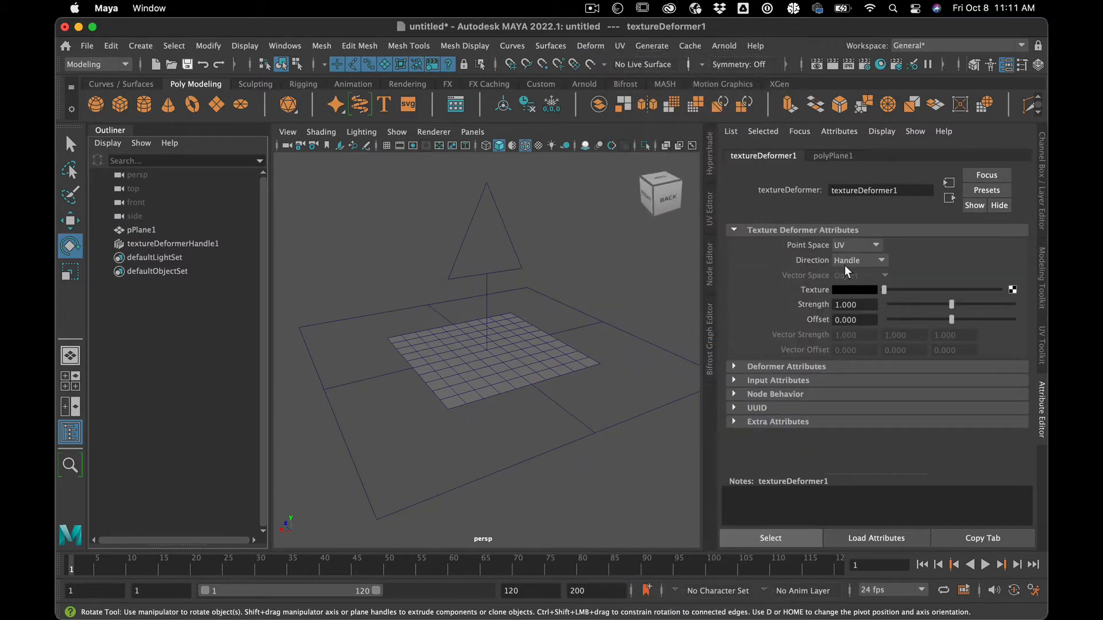
pyautogui.click(876, 257)
pyautogui.click(867, 275)
pyautogui.click(870, 274)
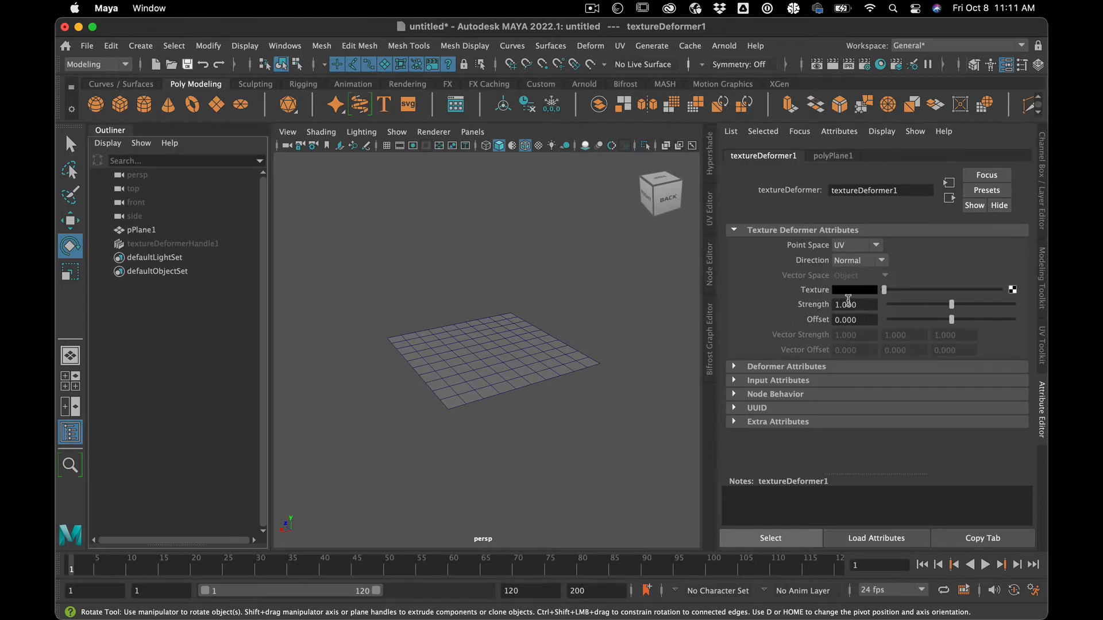
# - Connect a Noise node from the 2D Textures to the deformer's Texture attribute
pyautogui.click(1012, 289)
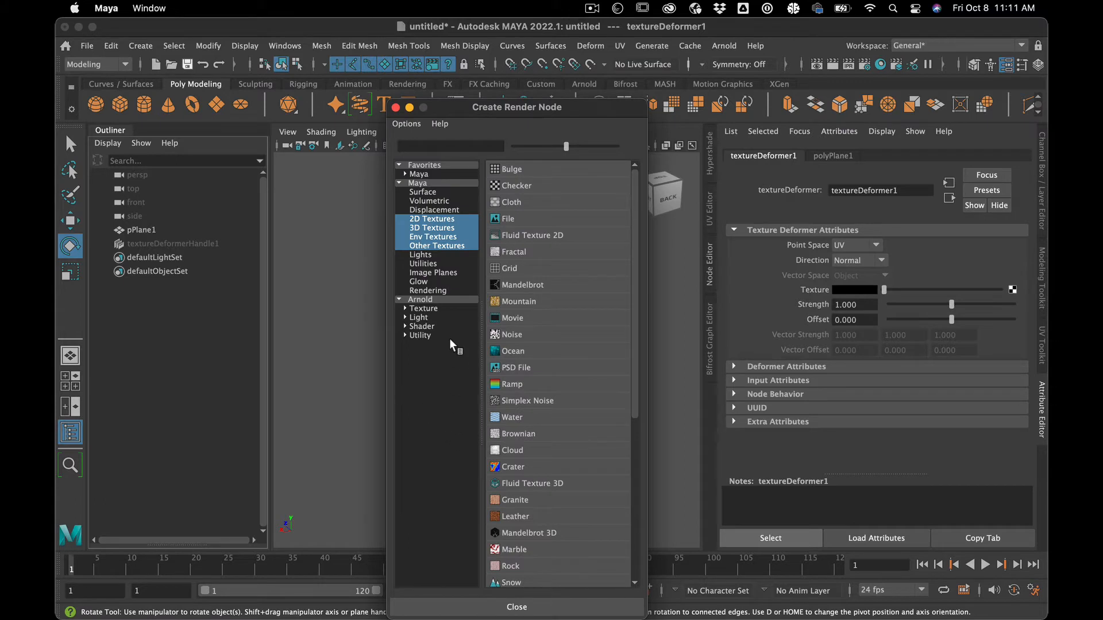
pyautogui.click(421, 377)
pyautogui.click(448, 218)
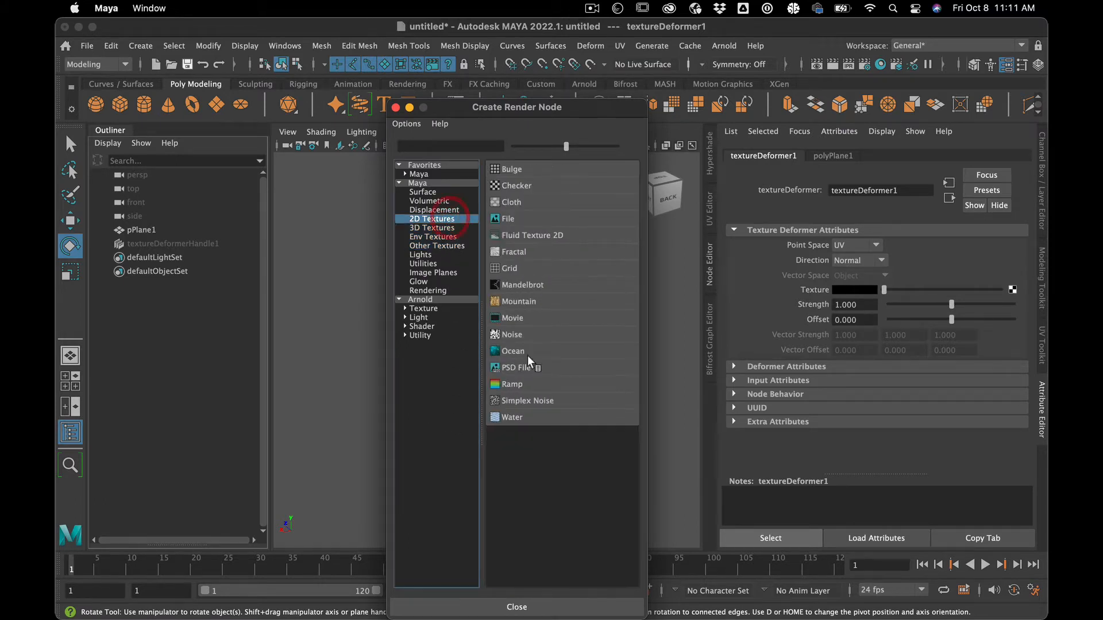
pyautogui.click(512, 334)
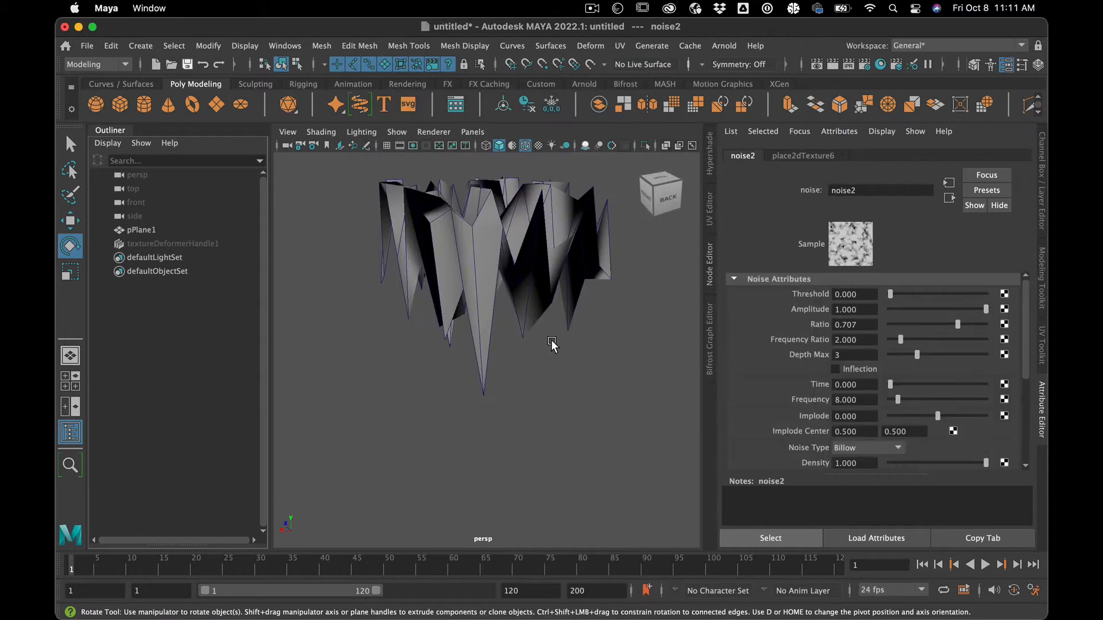
# - Set the Noise Type of the deformer's noise texture to Perlin Noise
pyautogui.click(192, 244)
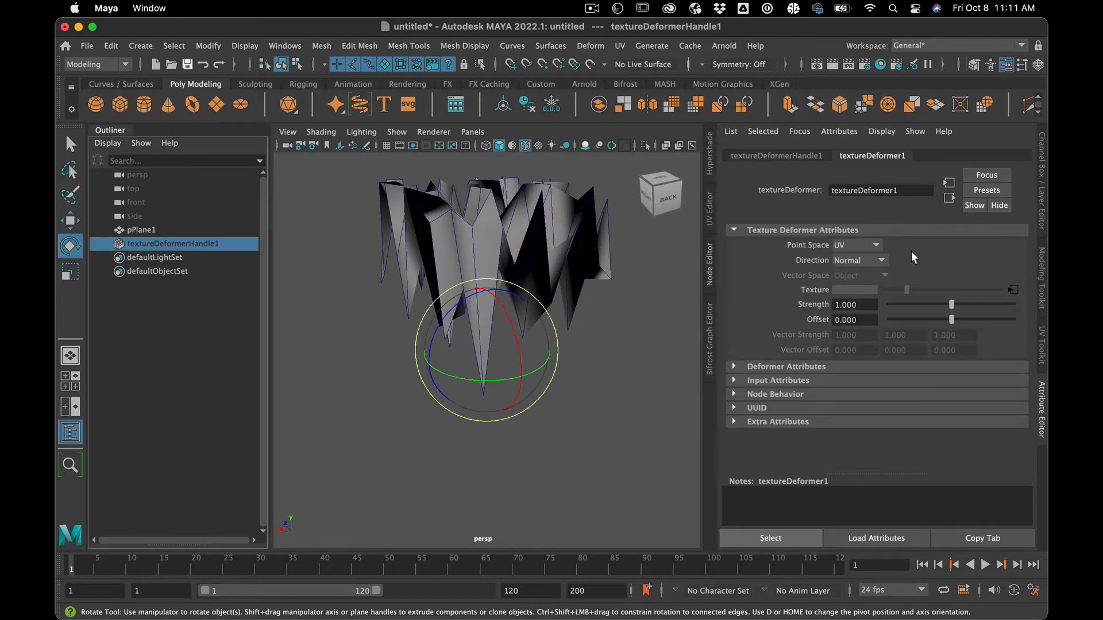
pyautogui.click(1011, 290)
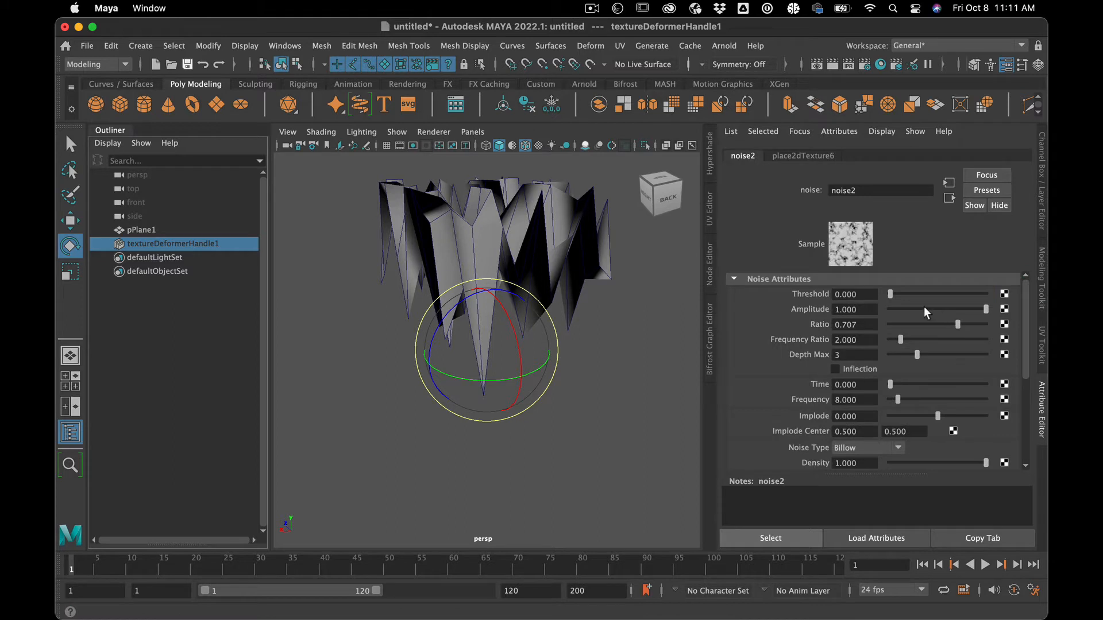
pyautogui.click(861, 446)
pyautogui.click(850, 458)
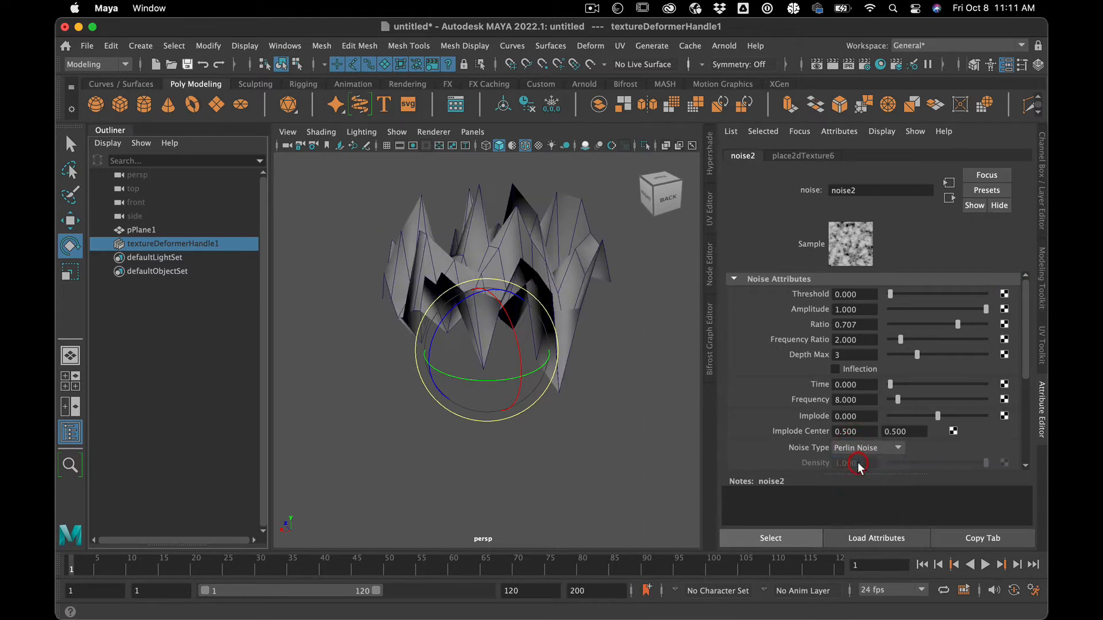
# - Set the U value of Repeat UV to 0 in the noise texture's 2D placement attributes
pyautogui.click(795, 158)
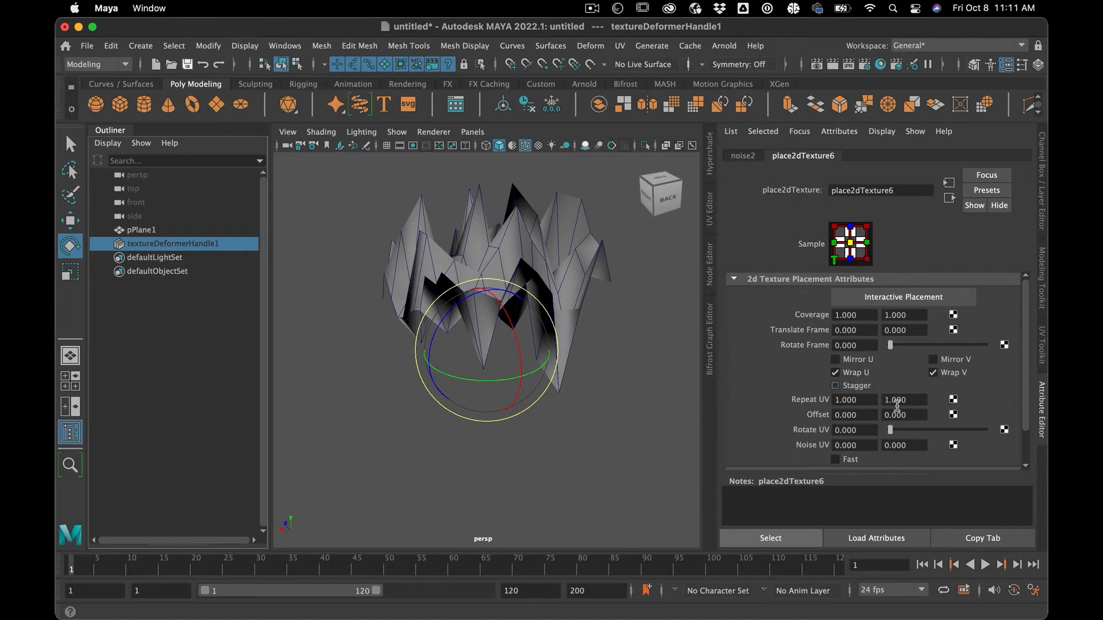
pyautogui.doubleClick(864, 402)
pyautogui.write('.0')
pyautogui.press('Return')
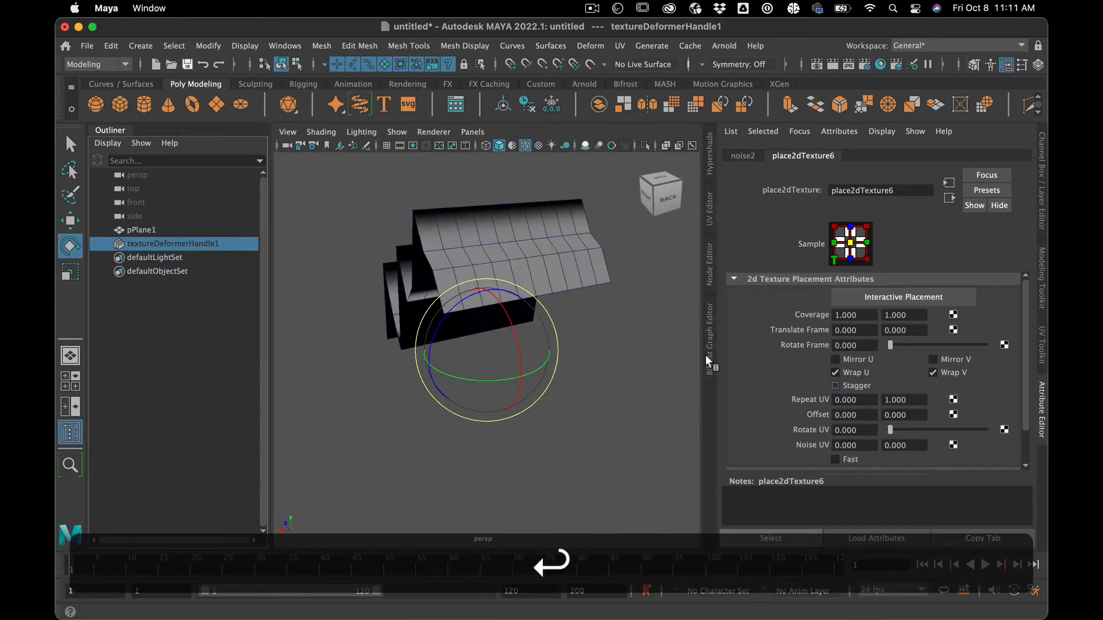
# - Set the noise texture's Repeat UV to 1.000 in U and 0.05 in V
pyautogui.doubleClick(864, 401)
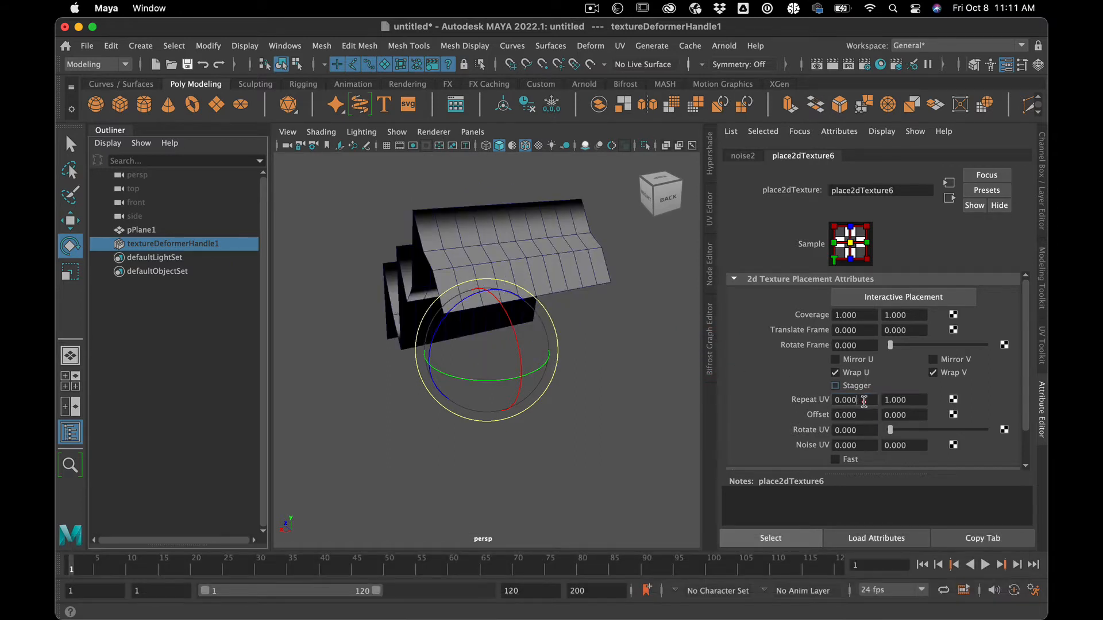
pyautogui.write('.')
pyautogui.press('BackSpace')
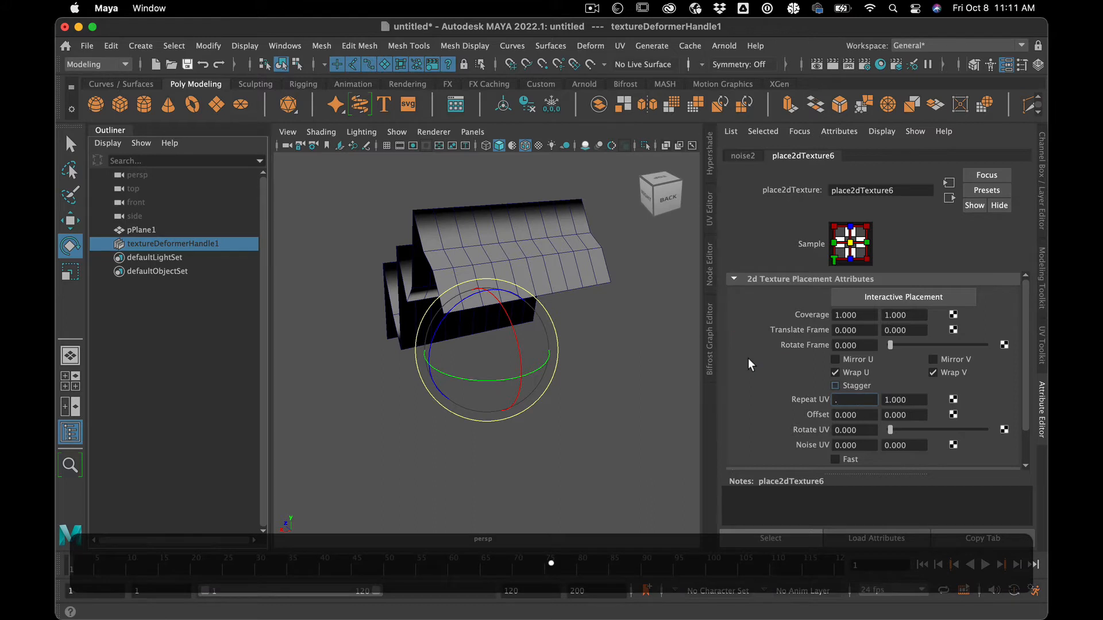
pyautogui.press('Tab')
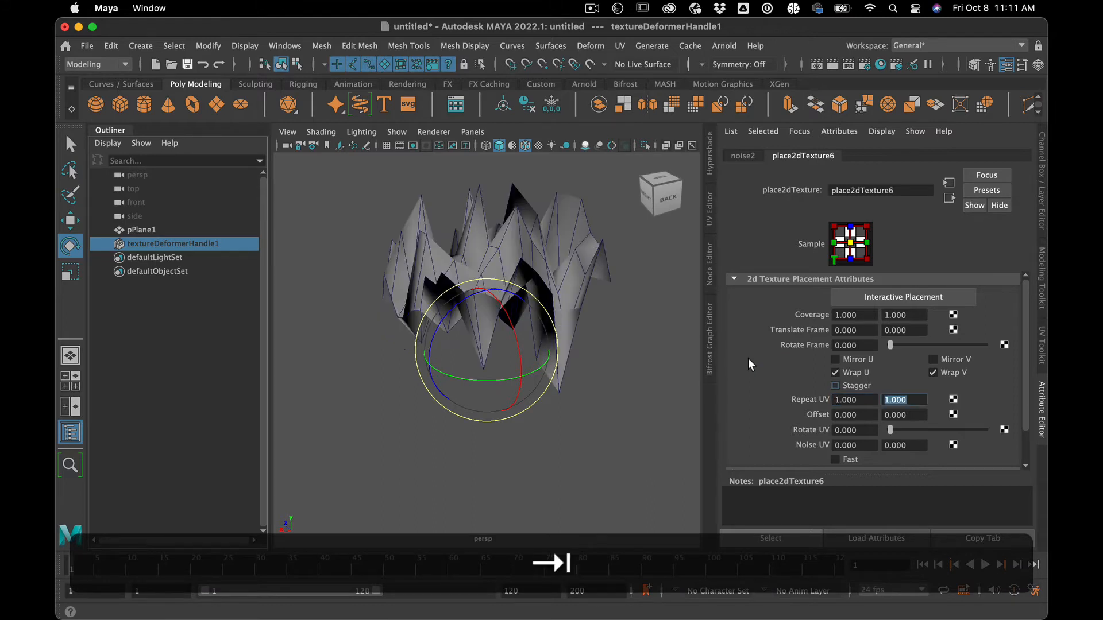
pyautogui.write('.05')
pyautogui.press('Return')
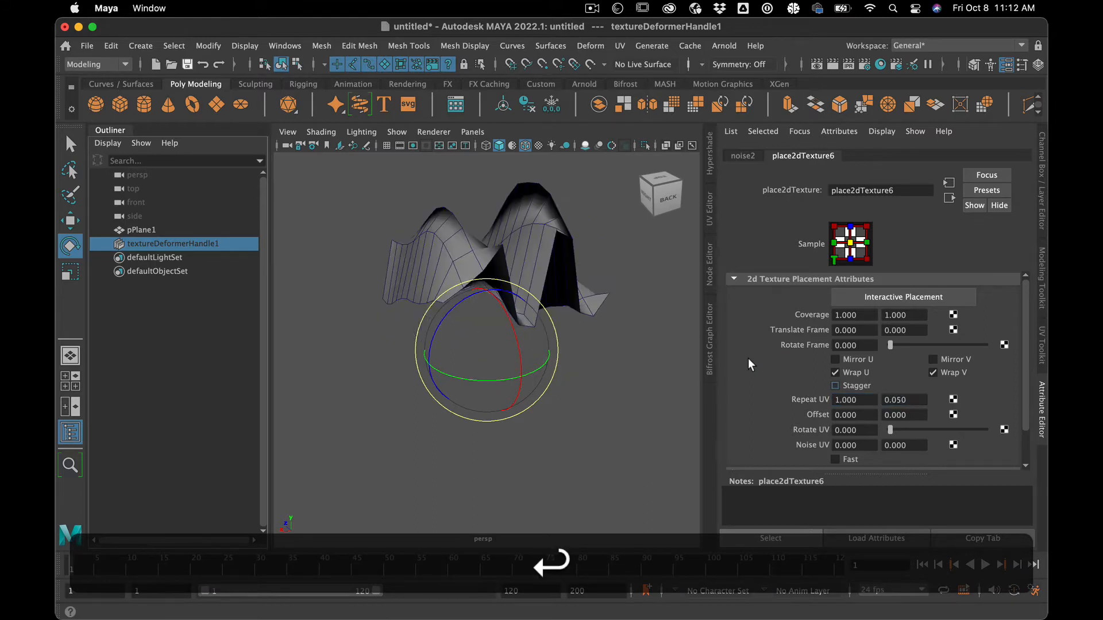
# - Set the V value of Repeat UV to 0 in the noise texture's 2D placement attributes
pyautogui.keyDown('alt'); pyautogui.moveTo(557, 294); pyautogui.dragTo(633, 315); pyautogui.keyUp('alt')
pyautogui.doubleClick(911, 400)
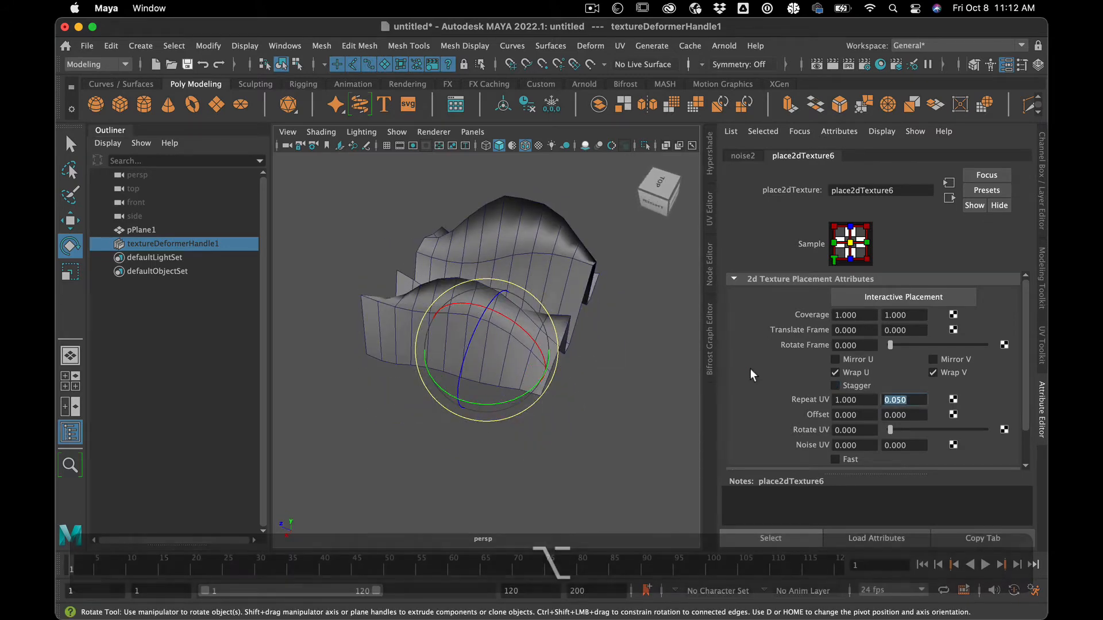
pyautogui.write('0')
pyautogui.press('Return')
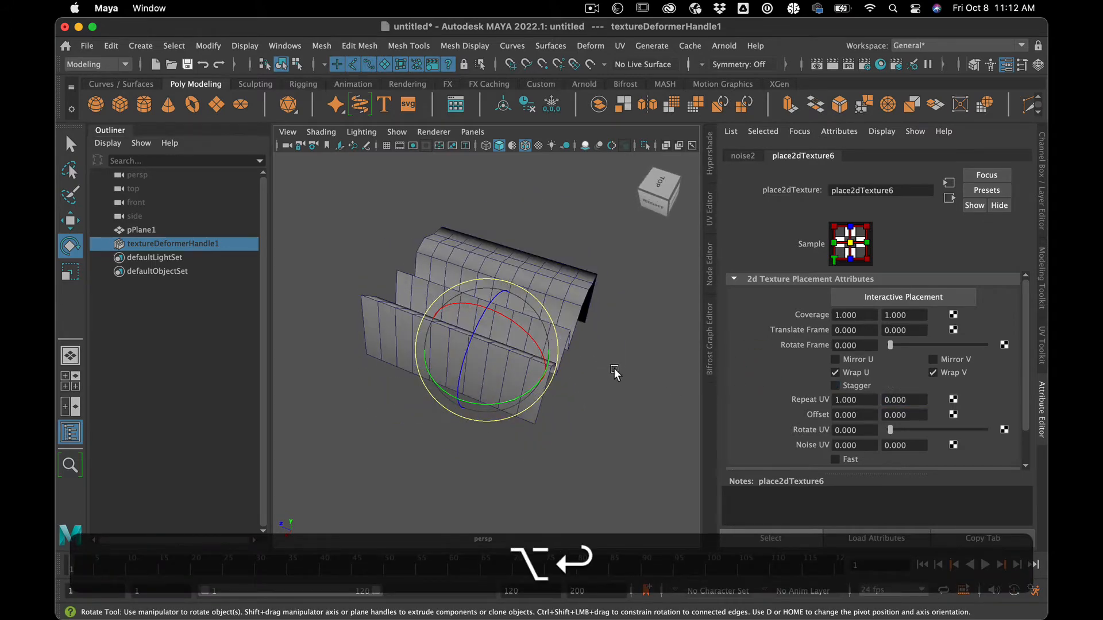
pyautogui.moveTo(617, 370)
pyautogui.keyDown('alt'); pyautogui.mouseDown()
pyautogui.moveTo(547, 351)
pyautogui.moveTo(625, 366)
pyautogui.moveTo(618, 379)
pyautogui.mouseUp(); pyautogui.keyUp('alt')
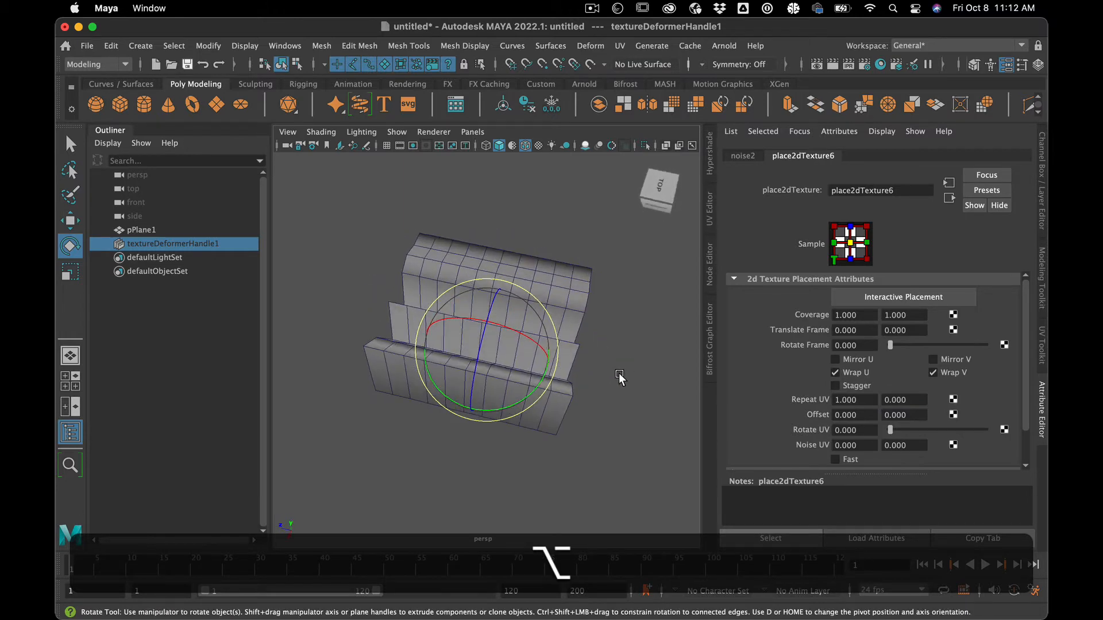
# - Lower the Color Gain to a dark gray in the Color Balance attributes of the deformer's noise texture
pyautogui.click(211, 231)
pyautogui.click(207, 243)
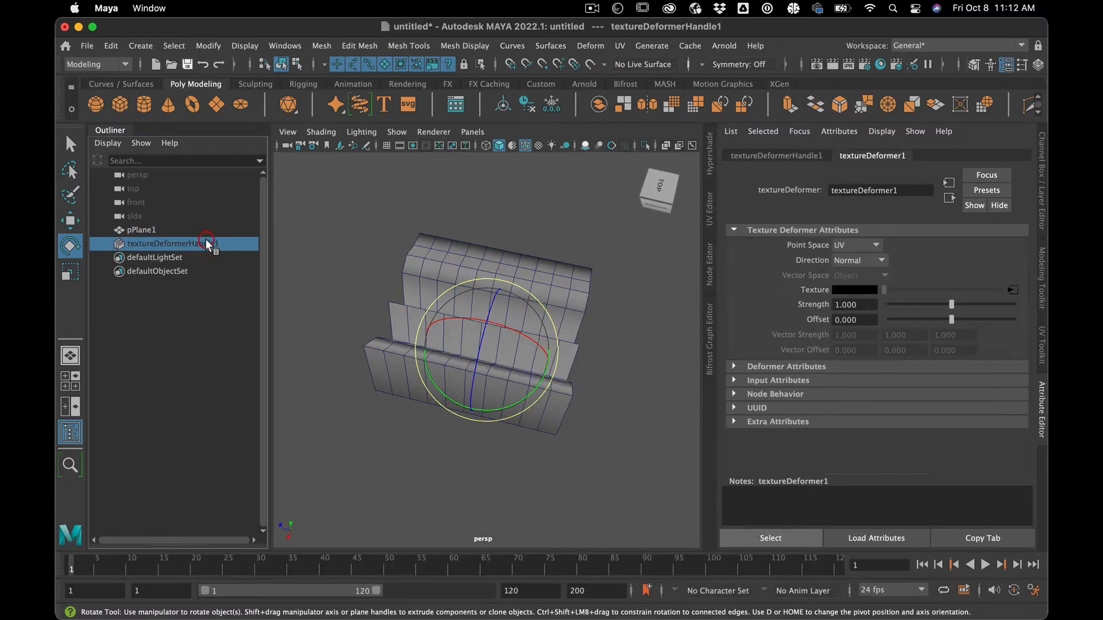
pyautogui.click(1014, 288)
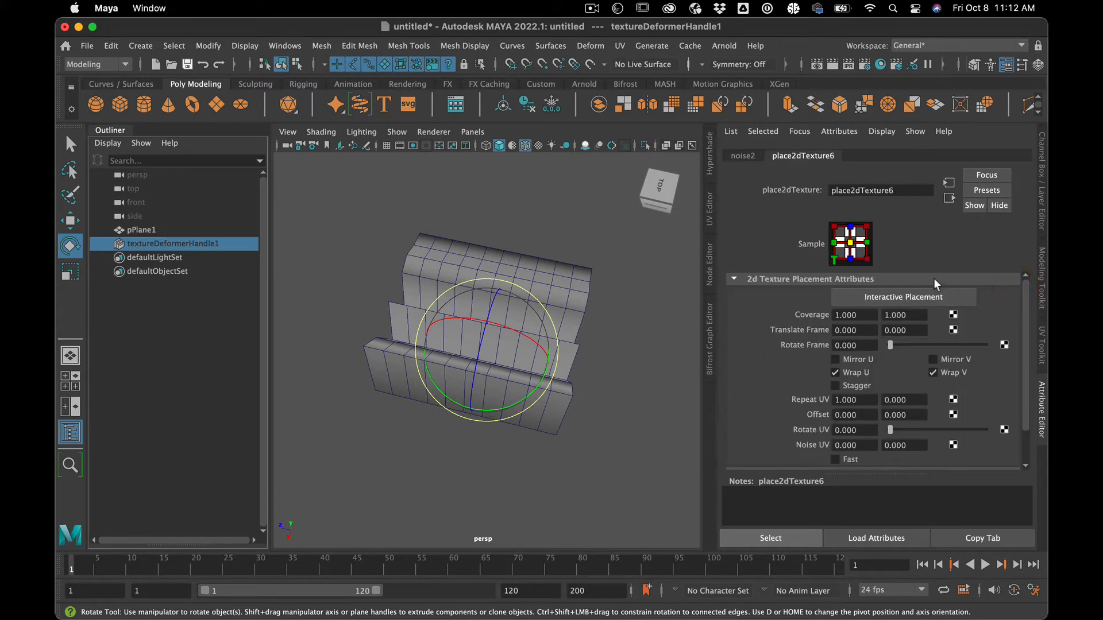
pyautogui.click(222, 228)
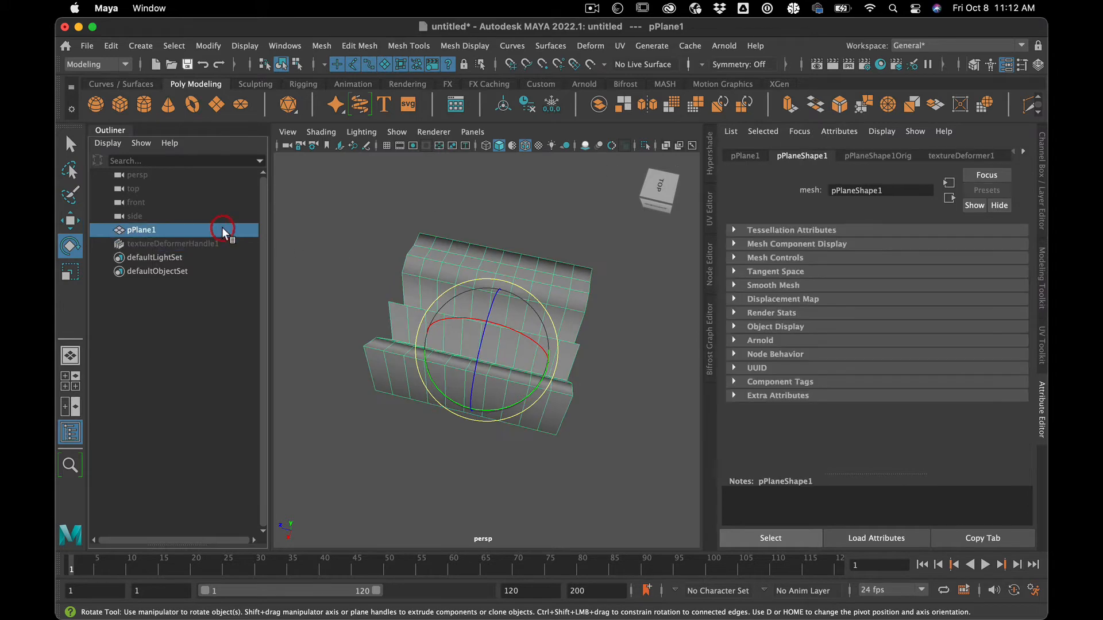
pyautogui.click(215, 238)
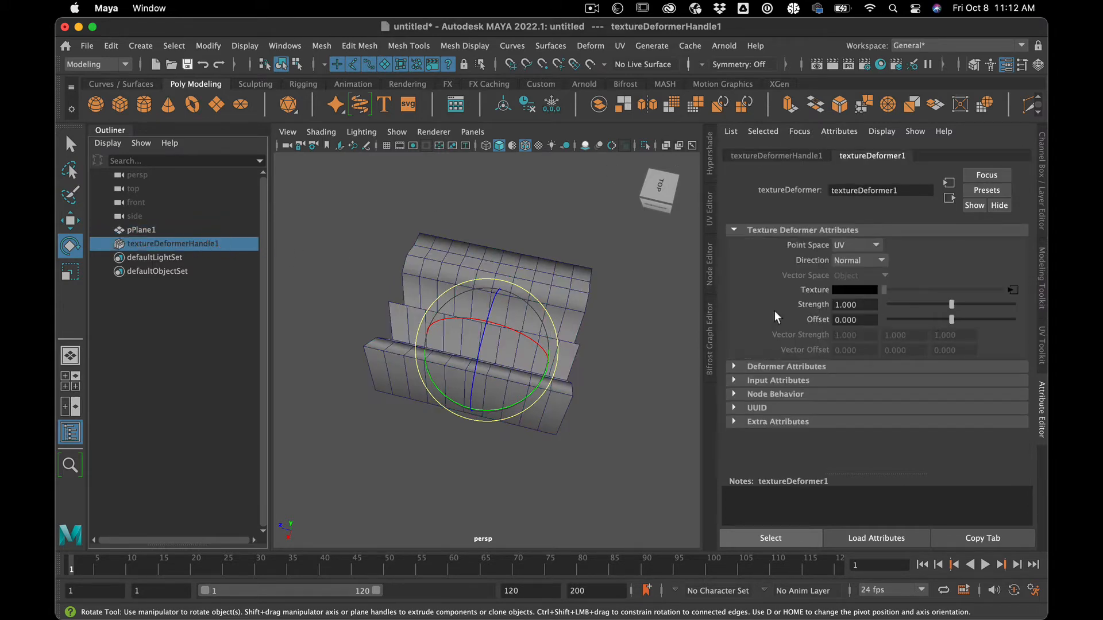
pyautogui.click(1014, 289)
pyautogui.scroll(-2, 825, 324)
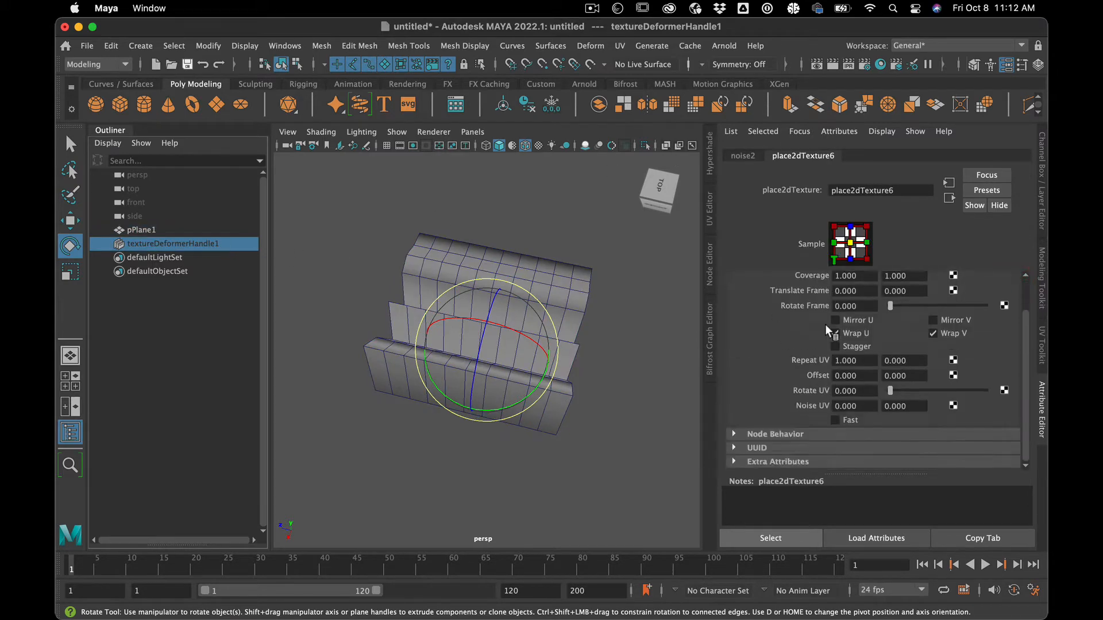
pyautogui.click(744, 156)
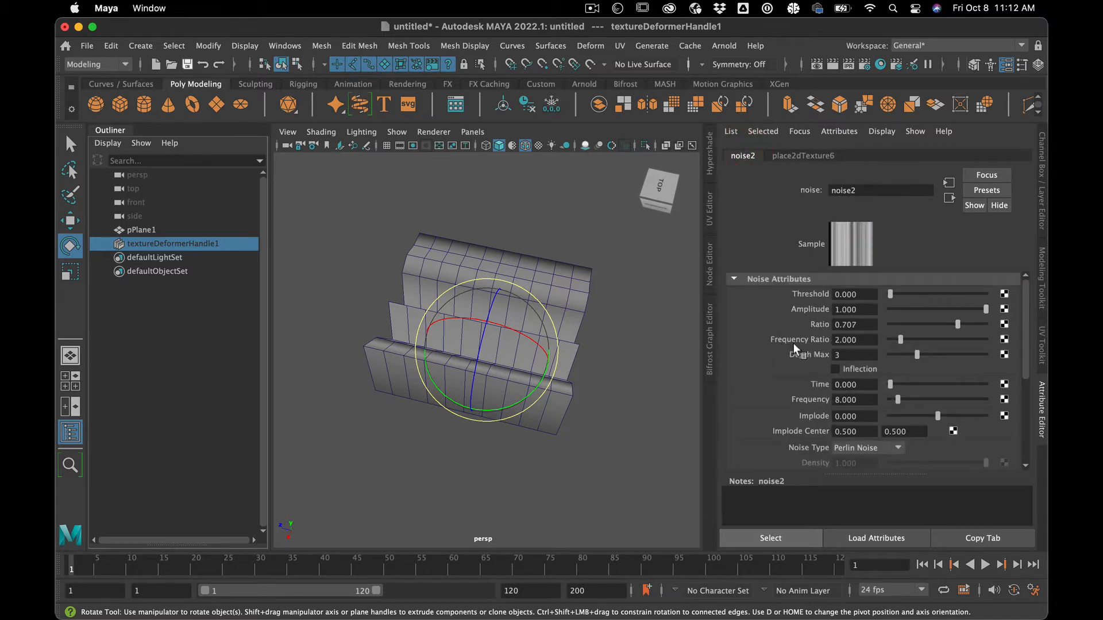
pyautogui.scroll(-6, 825, 363)
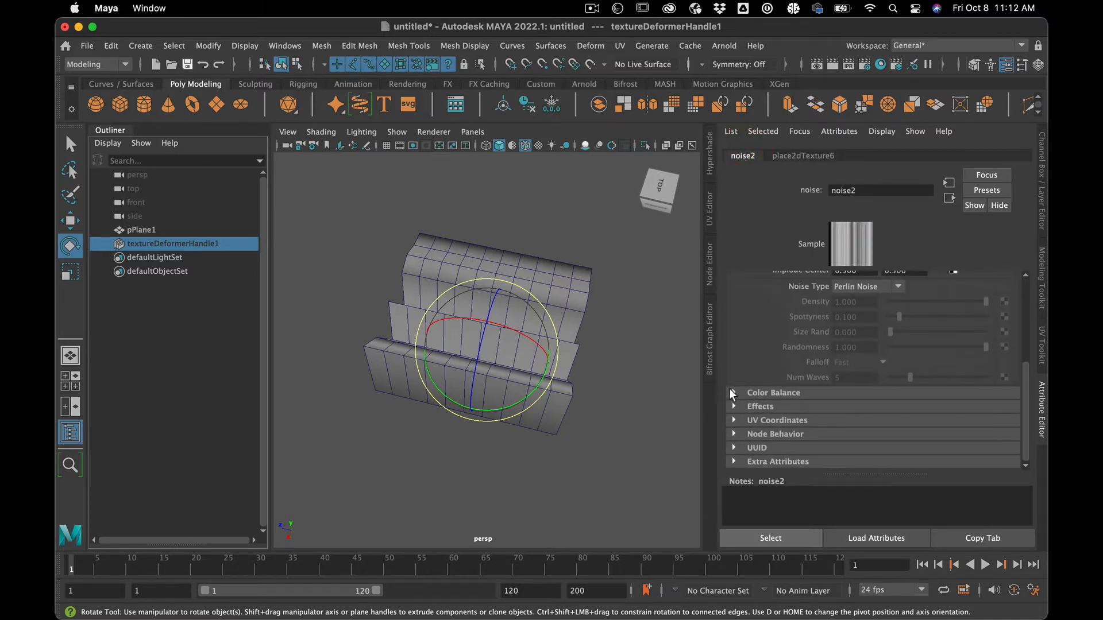
pyautogui.click(732, 392)
pyautogui.moveTo(926, 405); pyautogui.dragTo(901, 421)
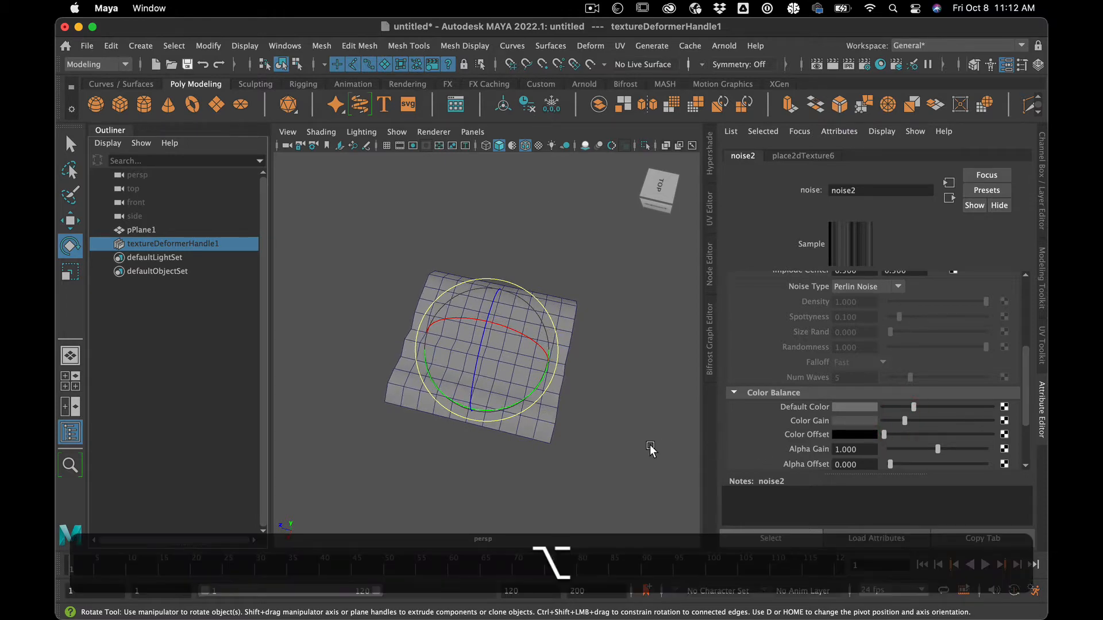
pyautogui.keyDown('alt'); pyautogui.moveTo(650, 445); pyautogui.dragTo(571, 411); pyautogui.keyUp('alt')
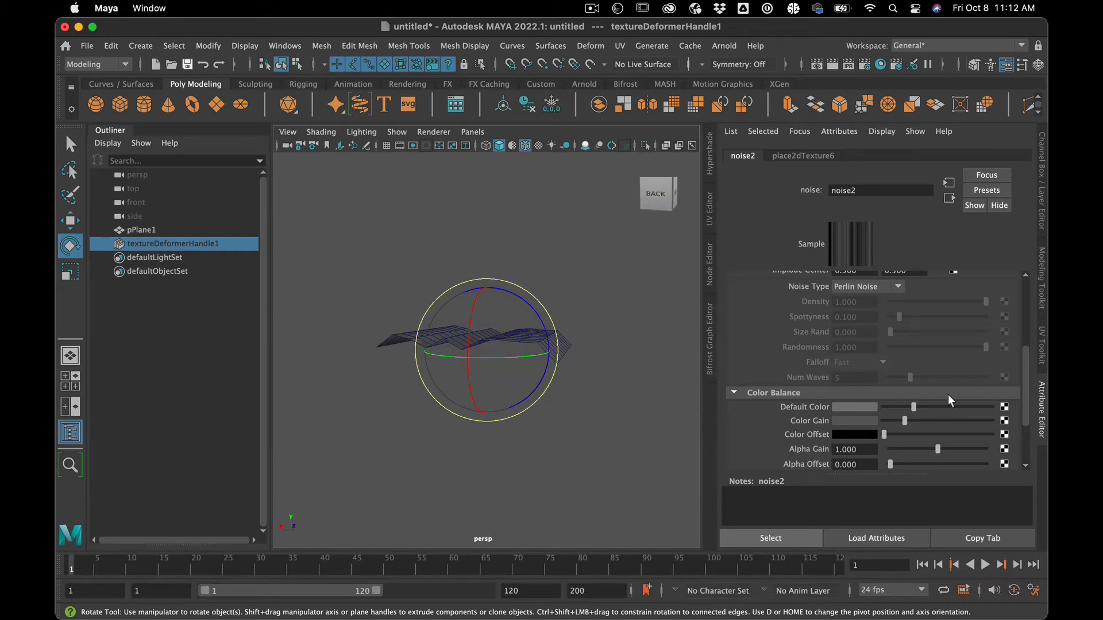
# - Connect a Ramp texture to the noise's Color Gain and set its type to U Ramp
pyautogui.click(1004, 420)
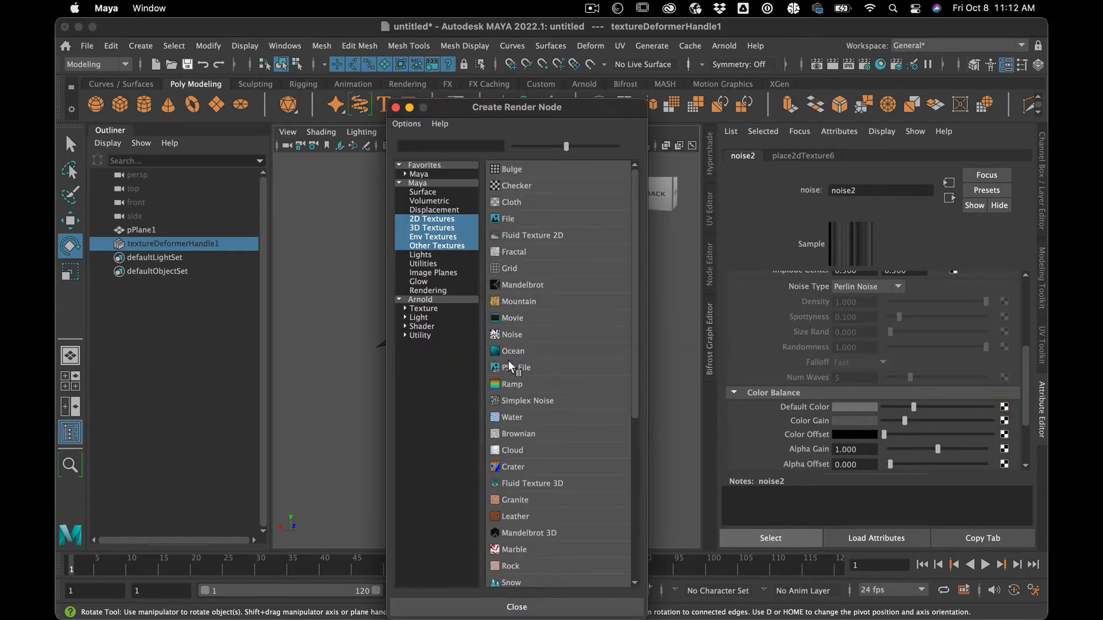
pyautogui.click(510, 384)
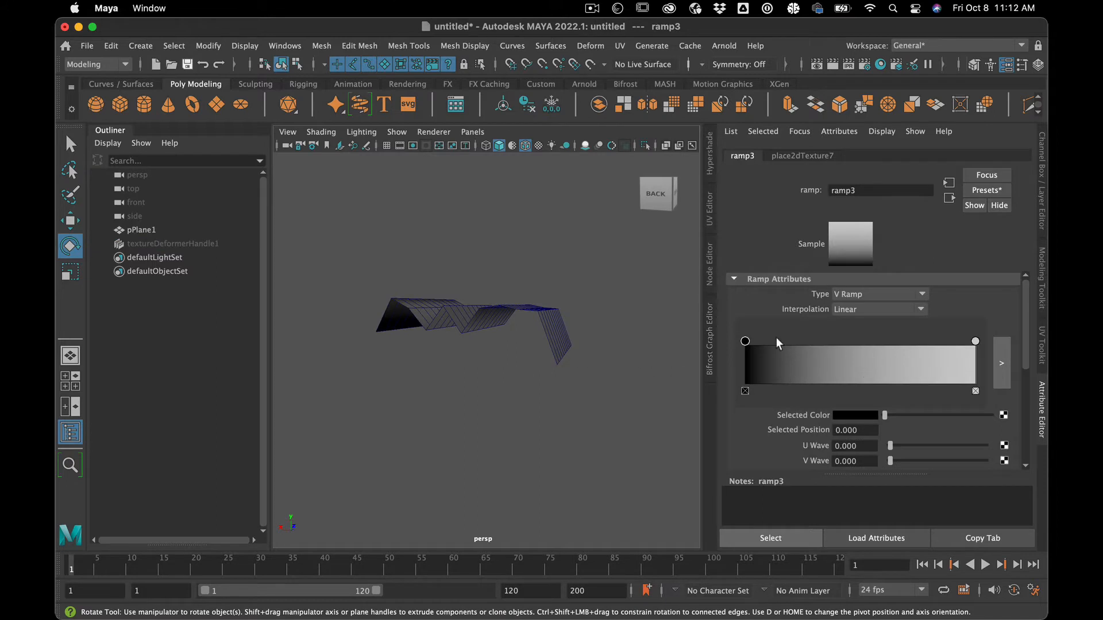
pyautogui.click(852, 295)
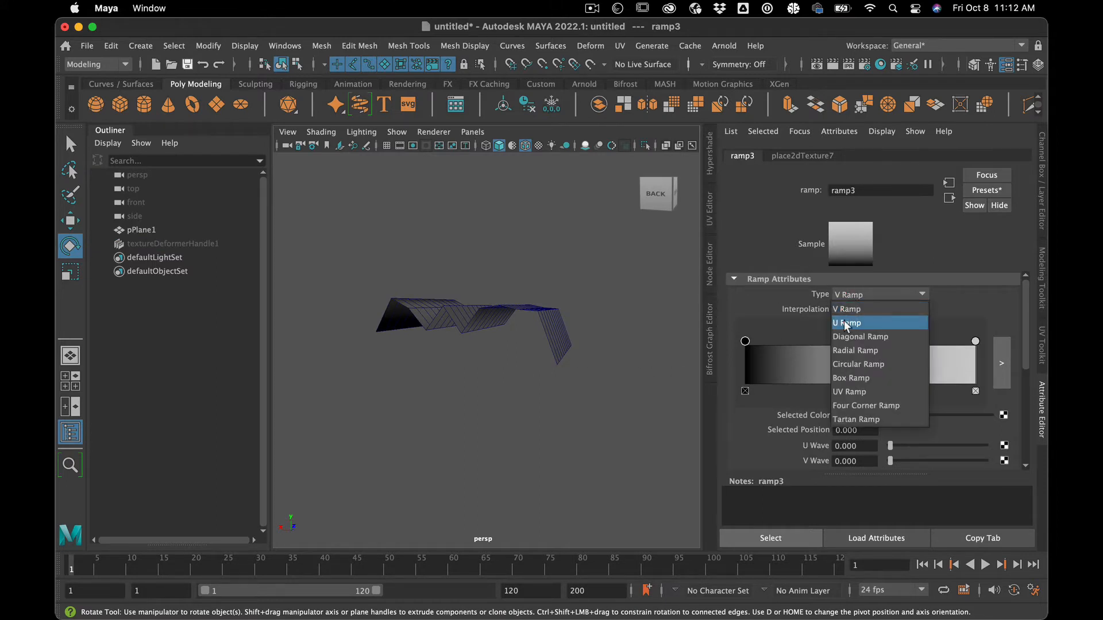
pyautogui.click(847, 321)
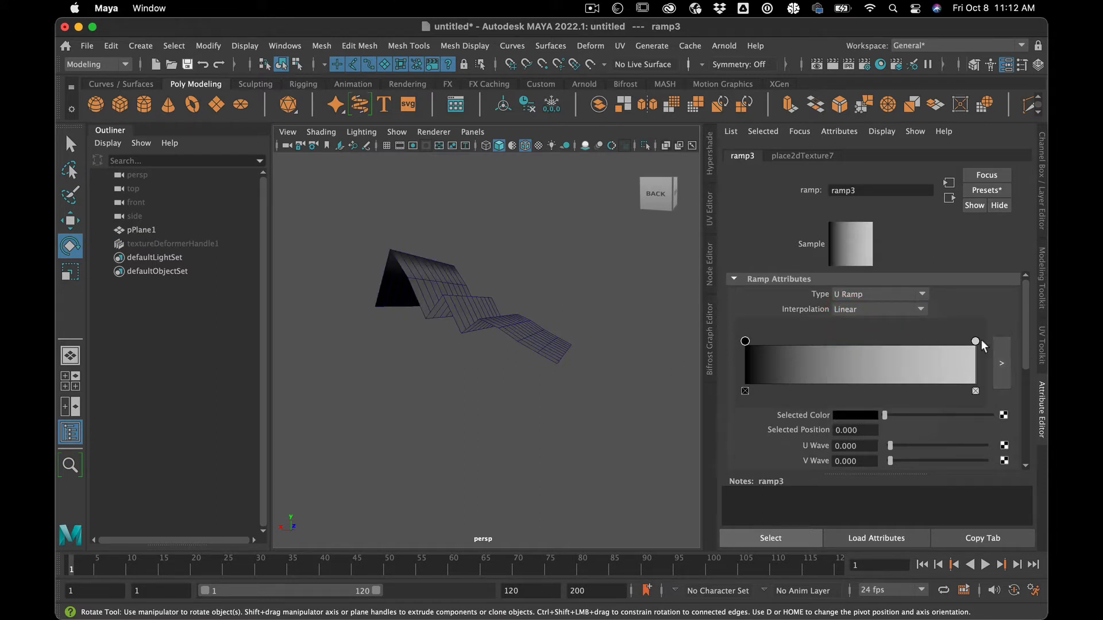
# - Move the ramp's black color marker to a position of about 0.3
pyautogui.moveTo(975, 348)
pyautogui.mouseDown()
pyautogui.moveTo(716, 316)
pyautogui.moveTo(858, 327)
pyautogui.moveTo(831, 326)
pyautogui.moveTo(848, 328)
pyautogui.moveTo(962, 319)
pyautogui.moveTo(815, 337)
pyautogui.moveTo(921, 344)
pyautogui.moveTo(977, 365)
pyautogui.mouseUp()
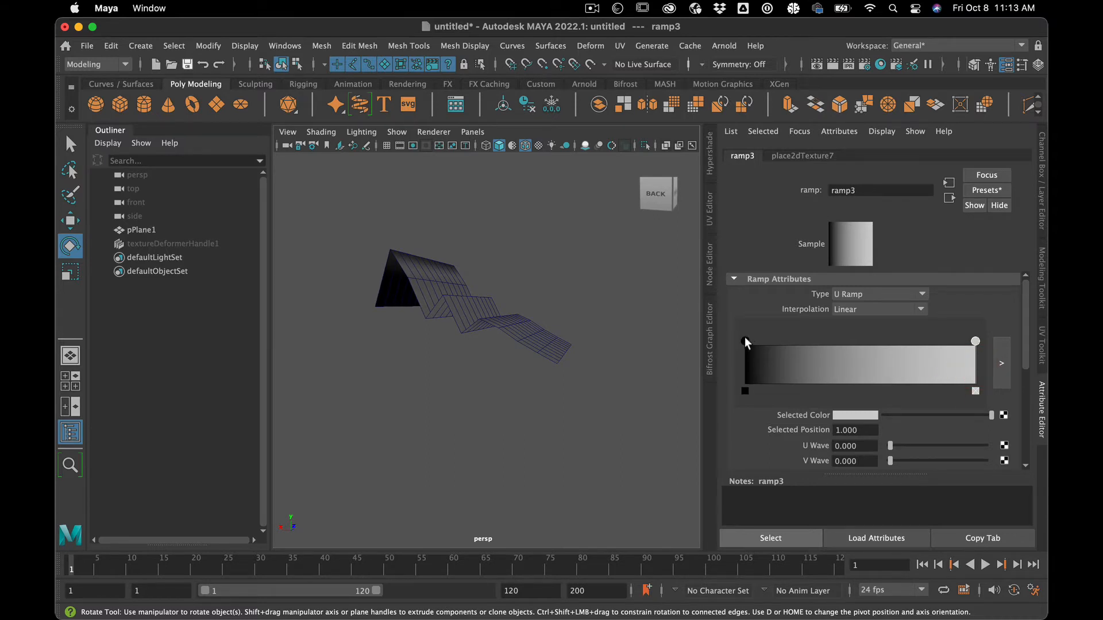
pyautogui.moveTo(745, 341); pyautogui.dragTo(813, 347)
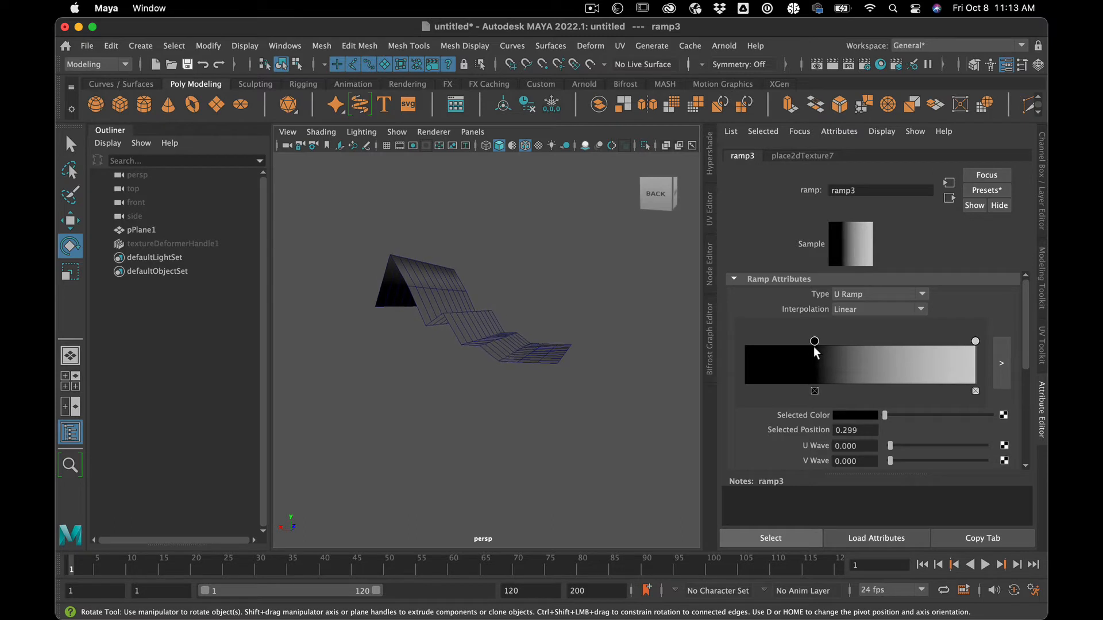
pyautogui.keyDown('alt'); pyautogui.moveTo(554, 343); pyautogui.dragTo(701, 215); pyautogui.keyUp('alt')
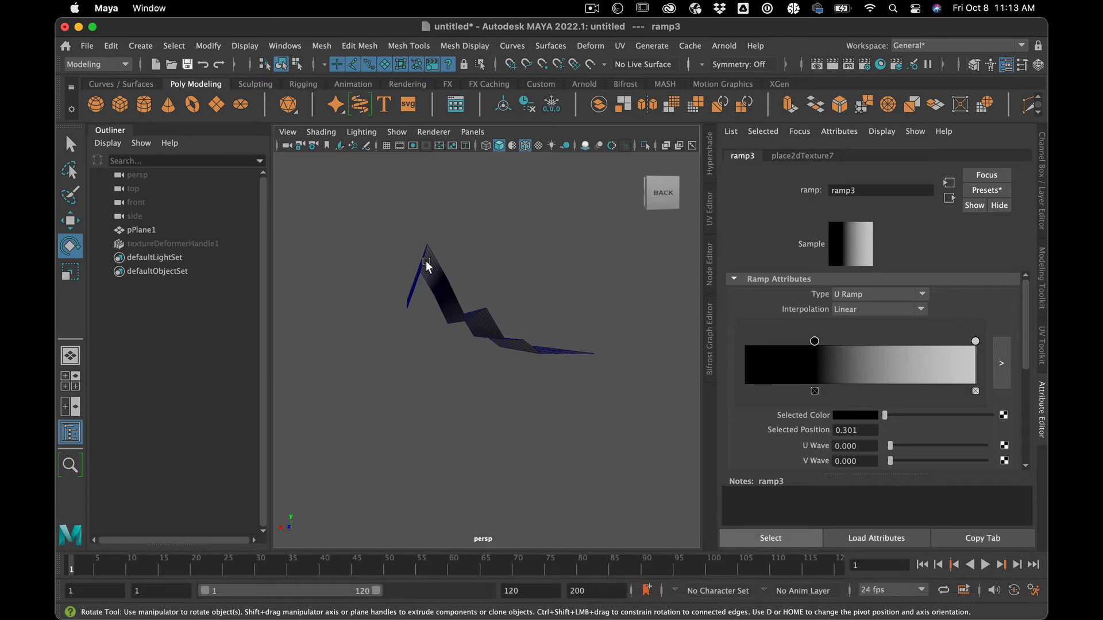
# - Set the polygon plane's Subdivisions Width and Subdivisions Height to 50 each
pyautogui.click(141, 229)
pyautogui.click(983, 155)
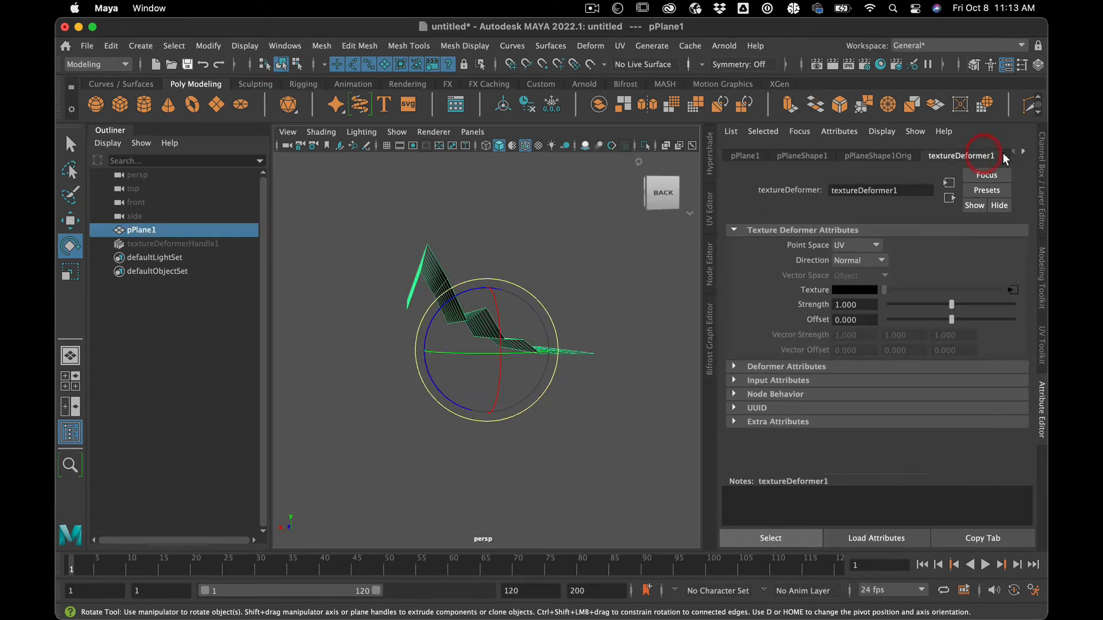
pyautogui.click(1022, 151)
pyautogui.click(1022, 151)
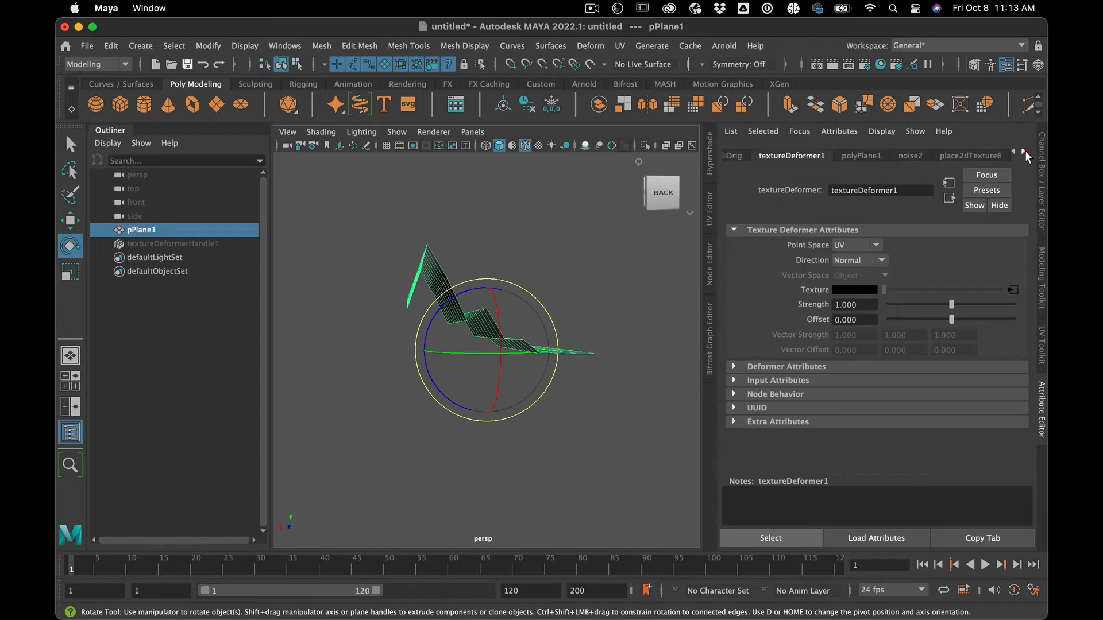
pyautogui.click(877, 155)
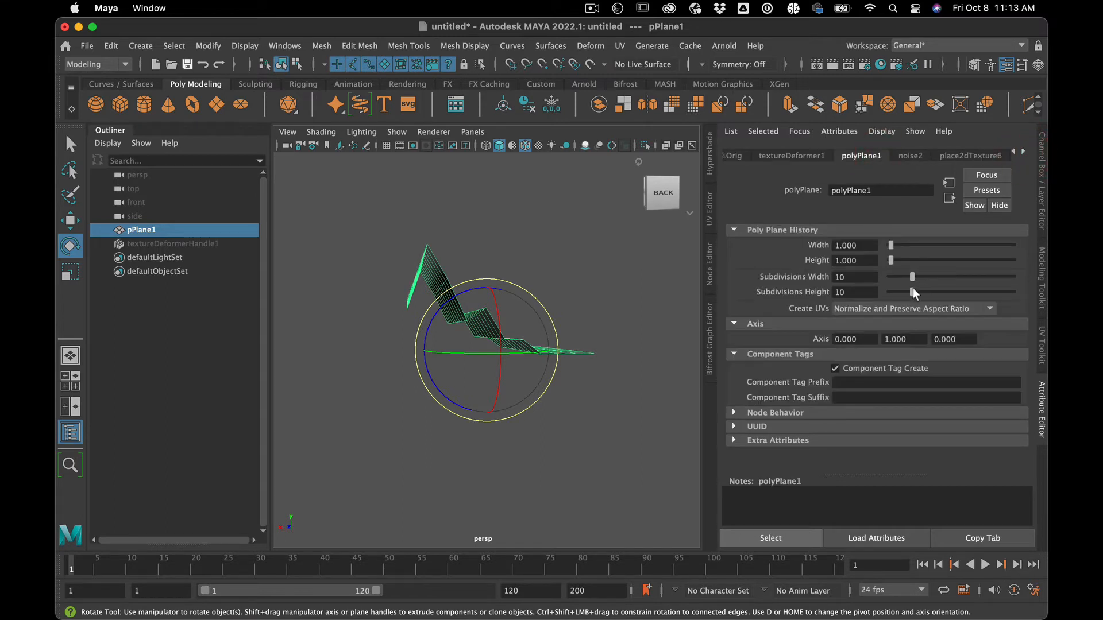
pyautogui.moveTo(914, 293); pyautogui.dragTo(1014, 260)
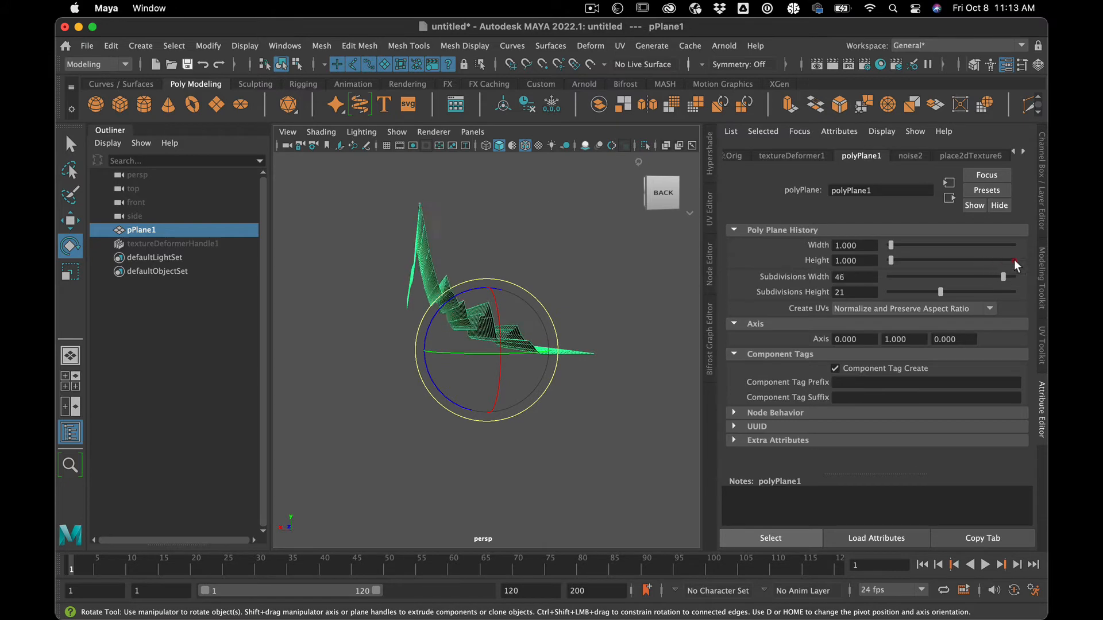
pyautogui.moveTo(940, 291); pyautogui.dragTo(1047, 288)
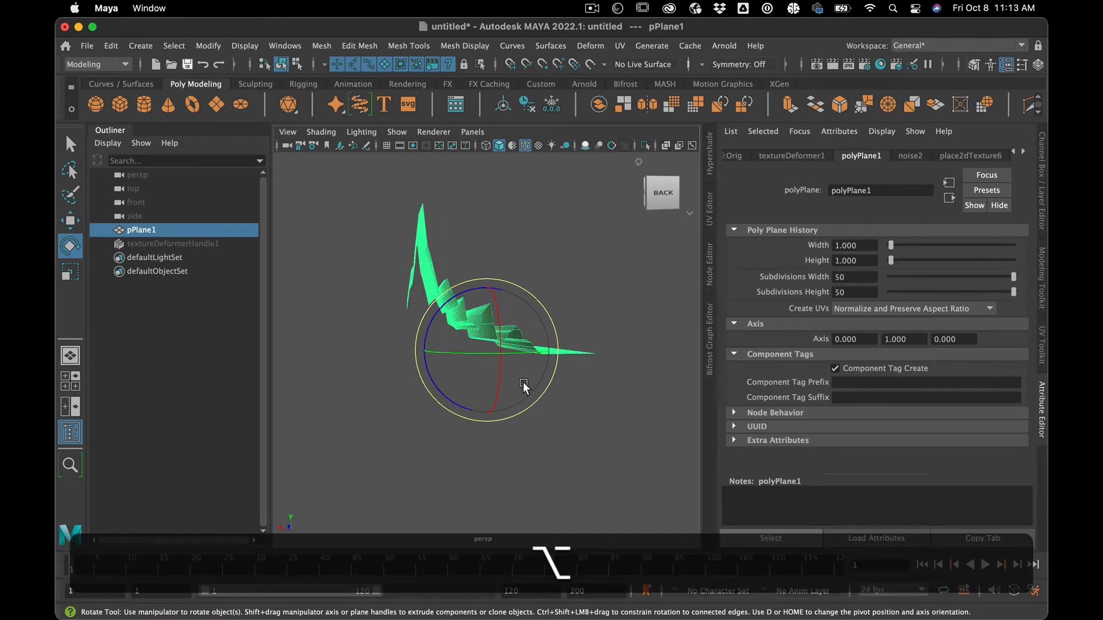
pyautogui.keyDown('alt'); pyautogui.moveTo(523, 382); pyautogui.dragTo(509, 412); pyautogui.keyUp('alt')
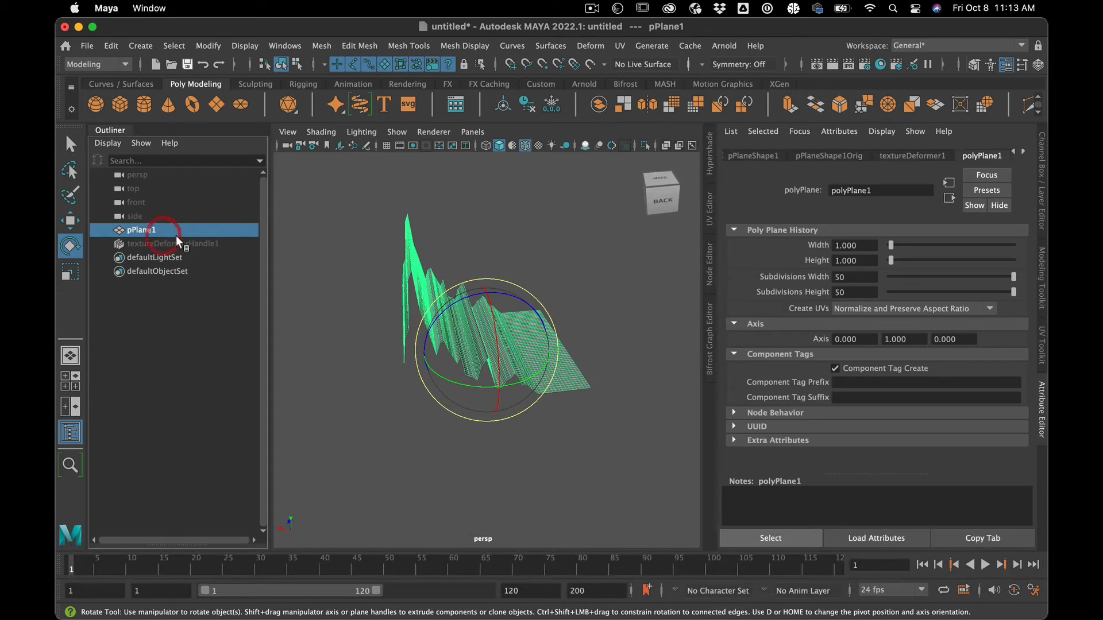
# - Darken the light end color of the ramp driving the deformer's noise texture to nearly black
pyautogui.click(178, 242)
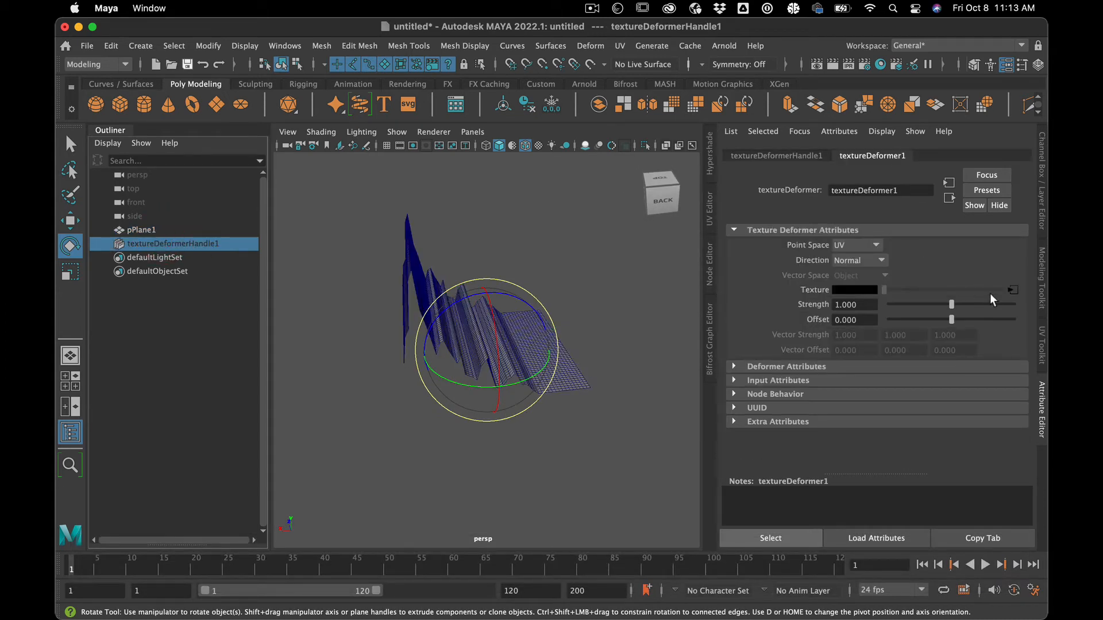
pyautogui.click(1012, 289)
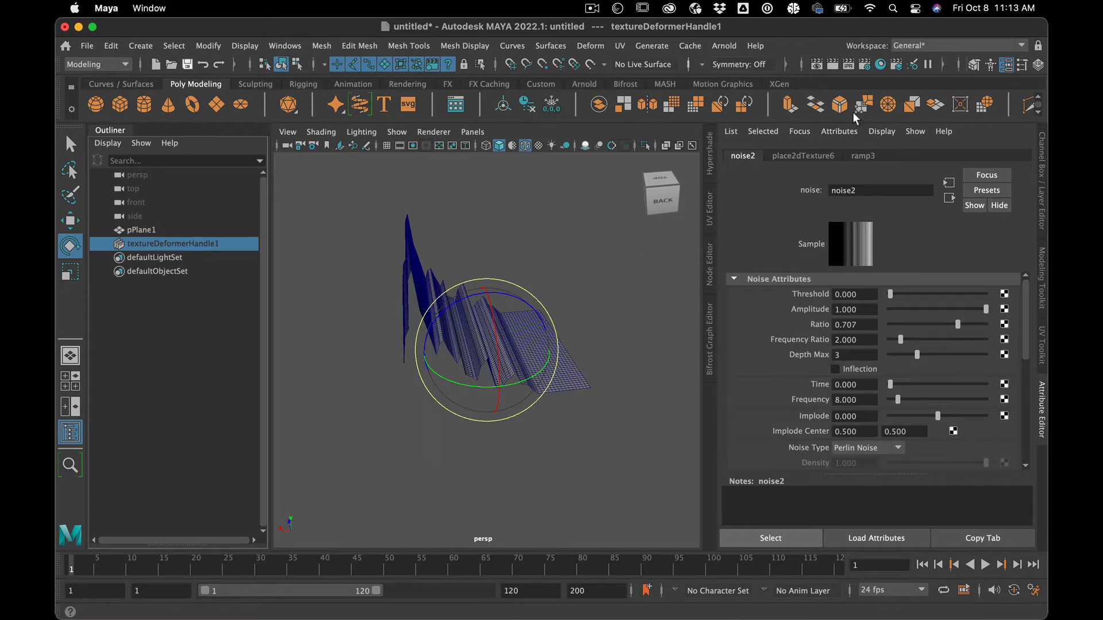
pyautogui.click(863, 156)
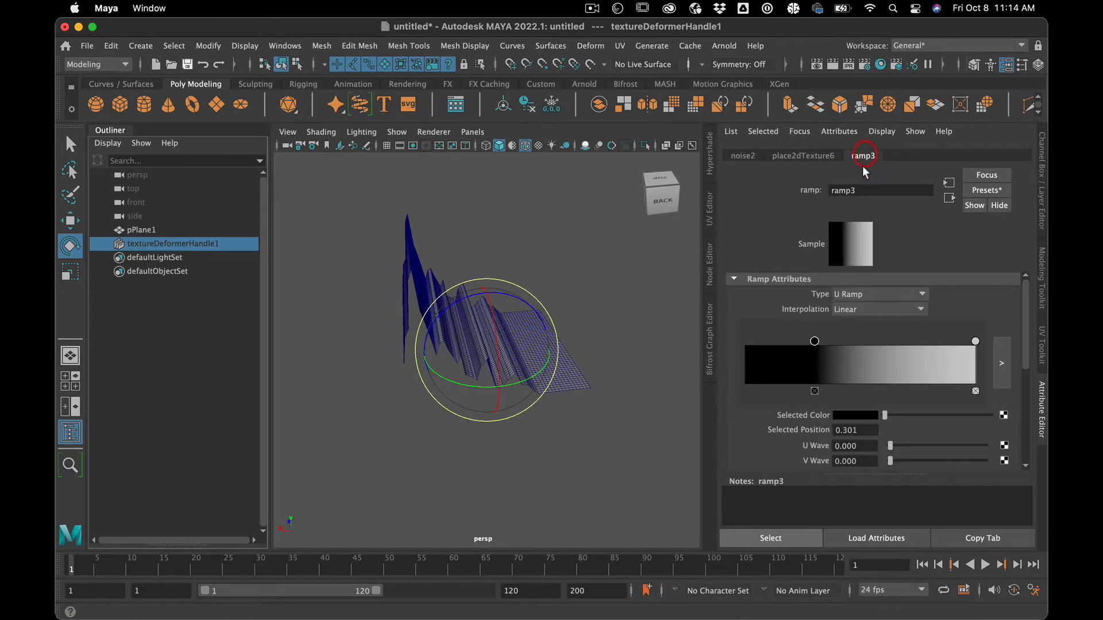
pyautogui.click(975, 342)
pyautogui.moveTo(993, 415); pyautogui.dragTo(897, 416)
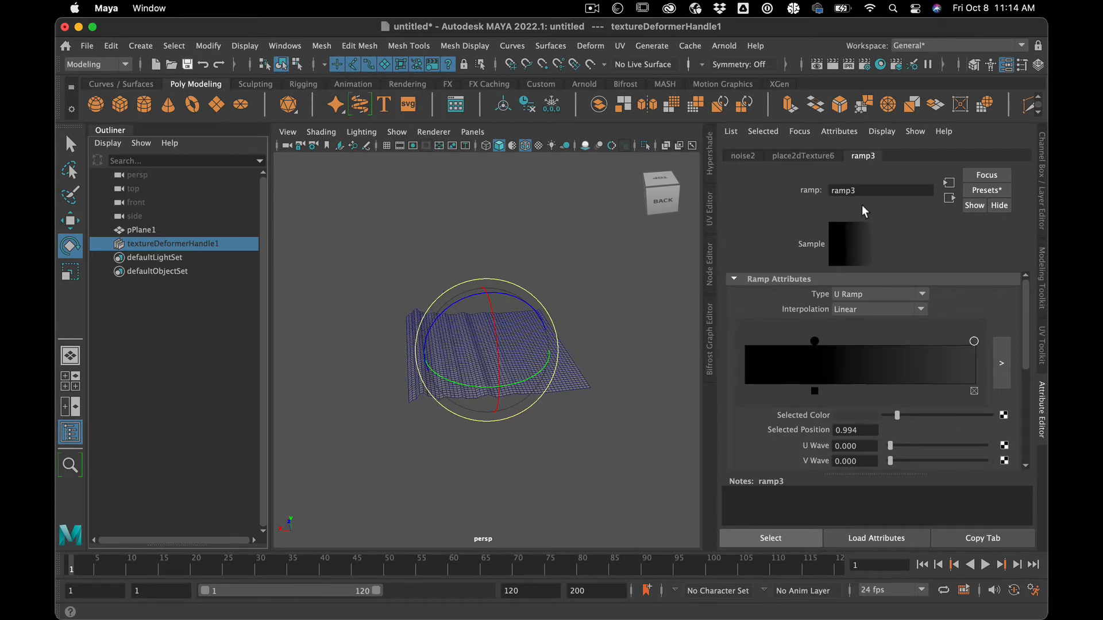
# - Set the noise texture's Depth Max to 1 and Frequency Ratio to 1.000
pyautogui.click(741, 154)
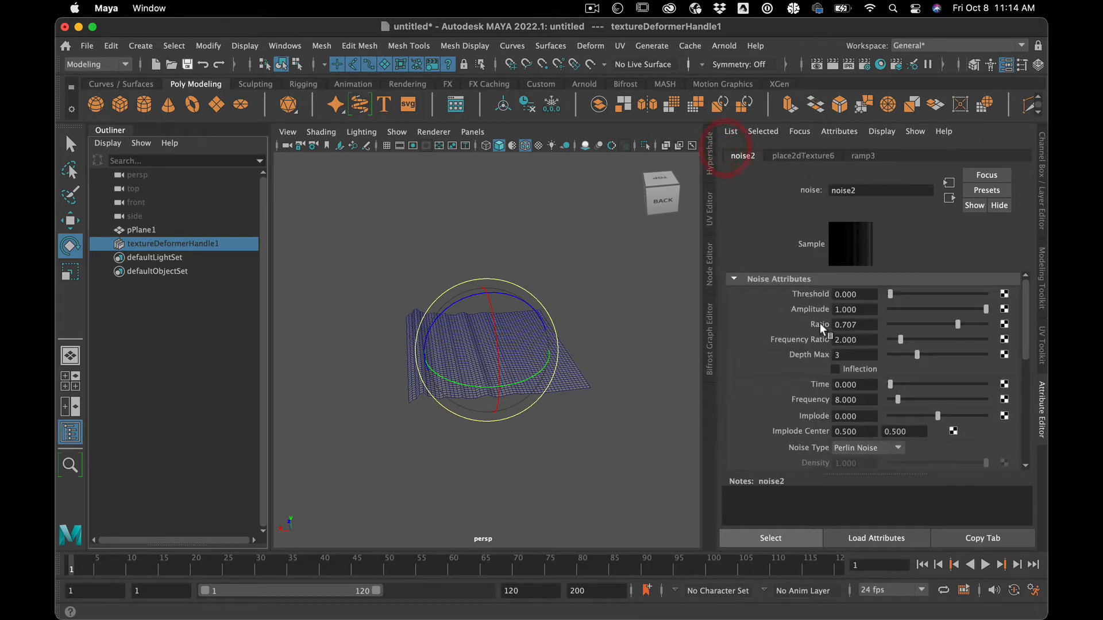
pyautogui.moveTo(906, 354); pyautogui.dragTo(894, 356)
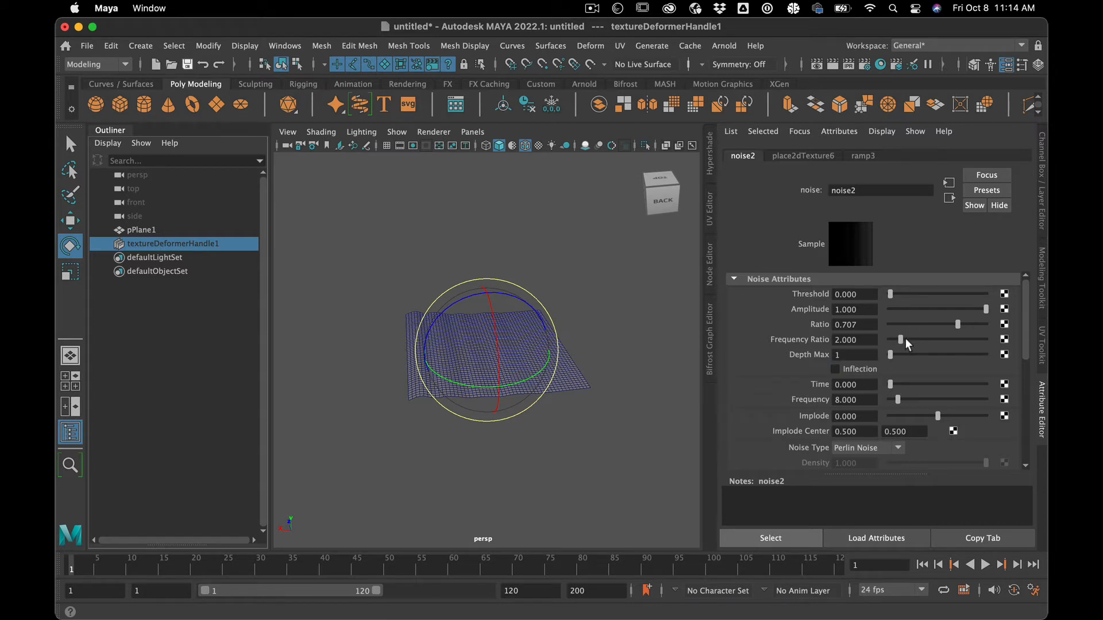
pyautogui.moveTo(906, 340); pyautogui.dragTo(883, 339)
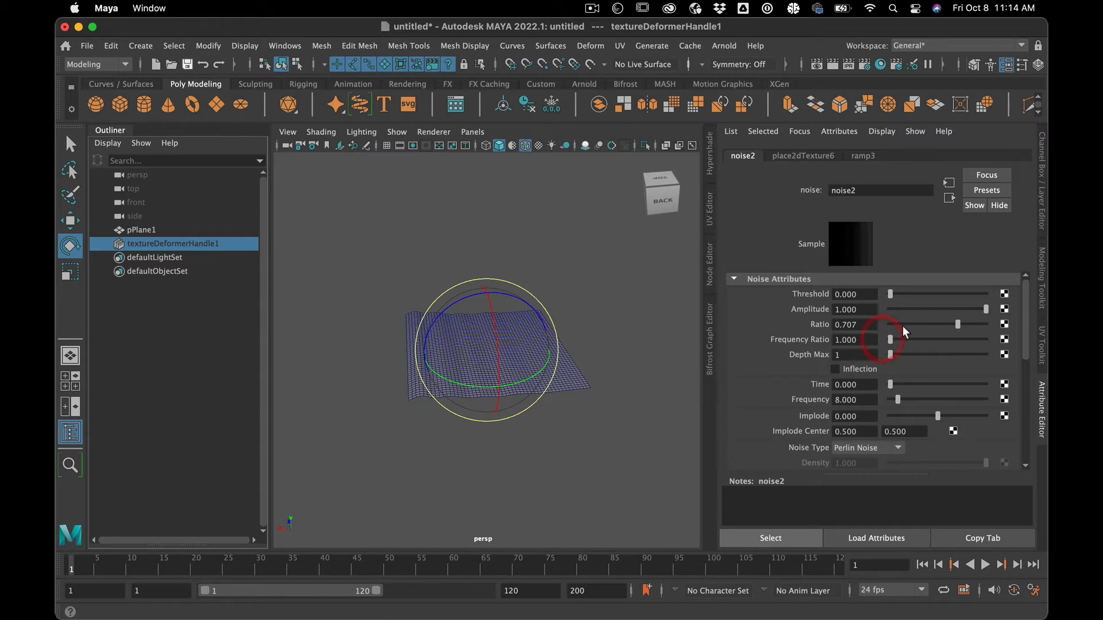
# - Try different Frequency values on the noise texture, ending at about 12.4
pyautogui.scroll(-2, 904, 325)
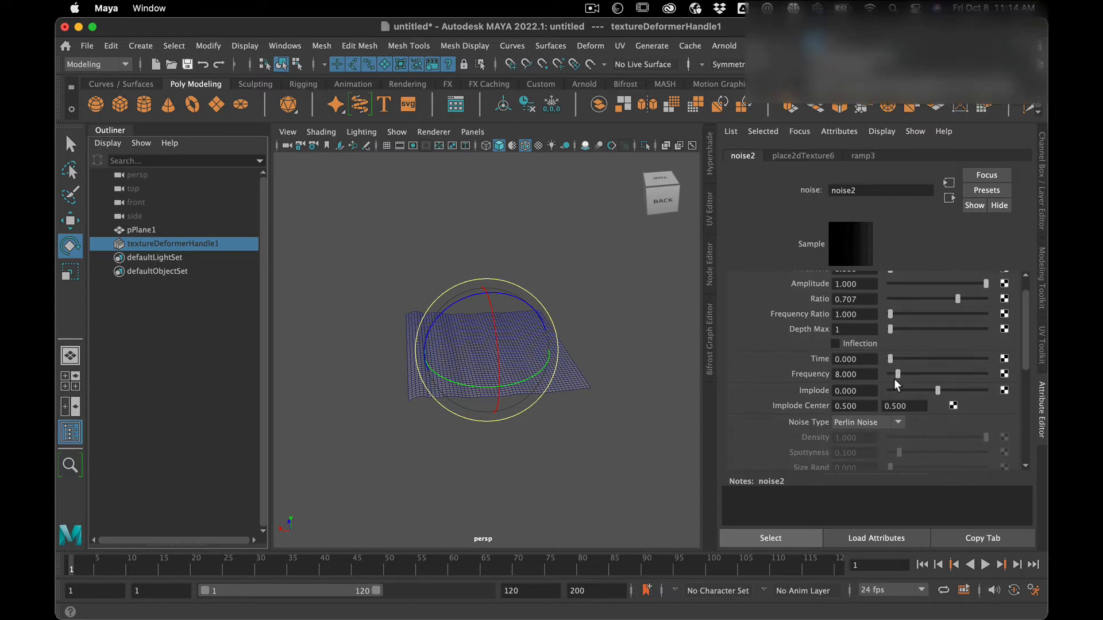
pyautogui.moveTo(897, 377); pyautogui.dragTo(983, 343)
pyautogui.moveTo(1047, 324); pyautogui.dragTo(826, 333)
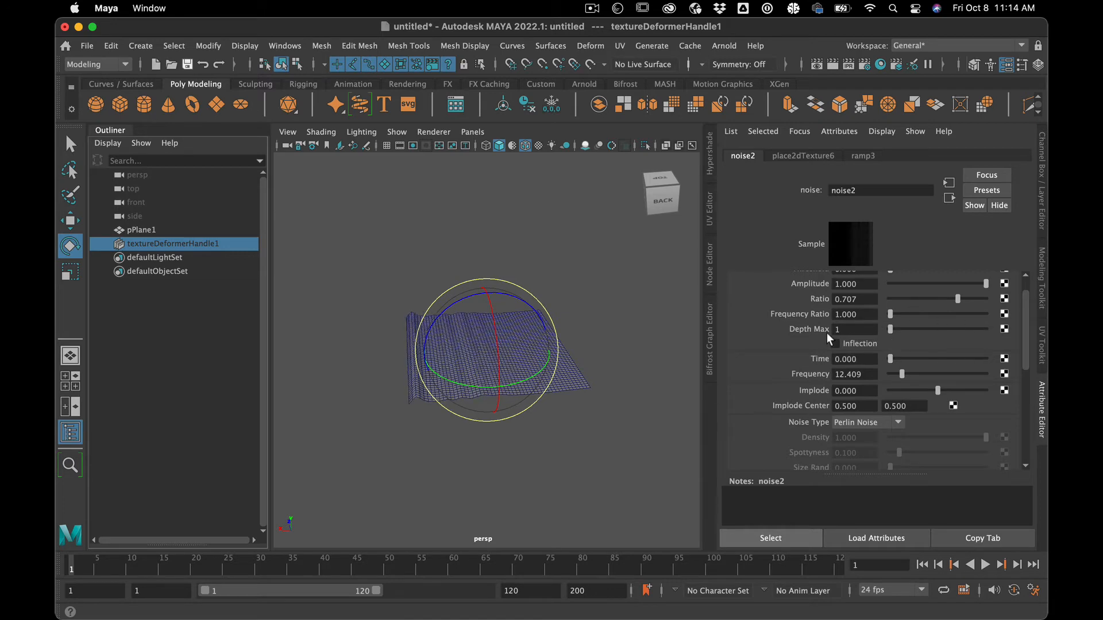
pyautogui.keyDown('alt'); pyautogui.moveTo(656, 432); pyautogui.dragTo(611, 424); pyautogui.keyUp('alt')
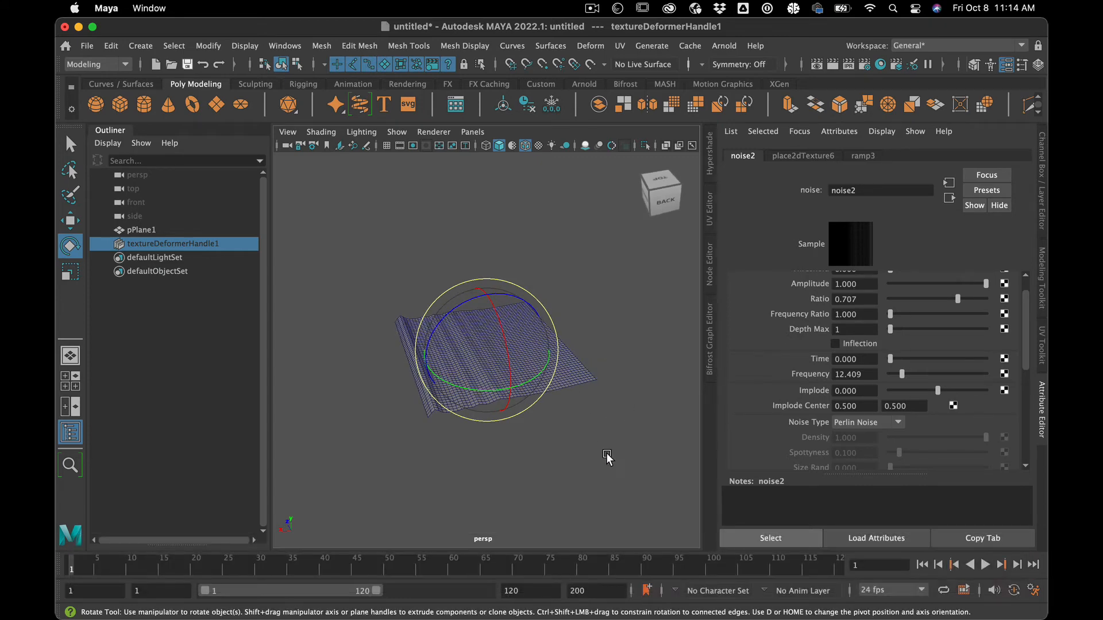
# - Examine the rippled polygon plane from a low side angle and from above, then select it
pyautogui.click(597, 390)
pyautogui.press('super+z')
pyautogui.click(493, 368)
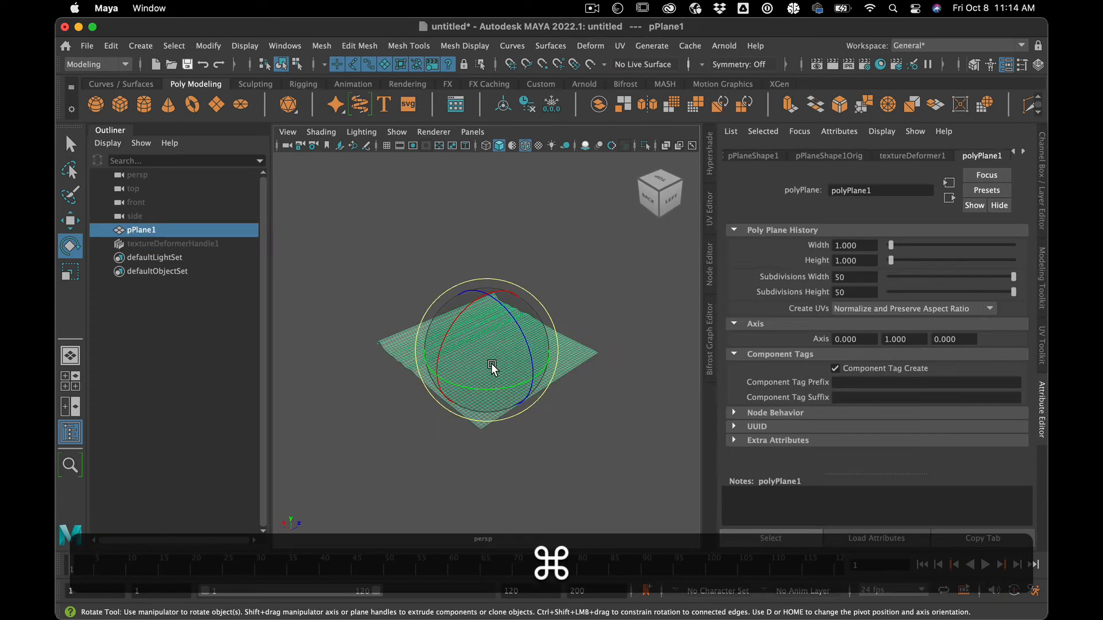
pyautogui.press('super+z')
pyautogui.keyDown('super'); pyautogui.moveTo(578, 320); pyautogui.dragTo(419, 339); pyautogui.keyUp('super')
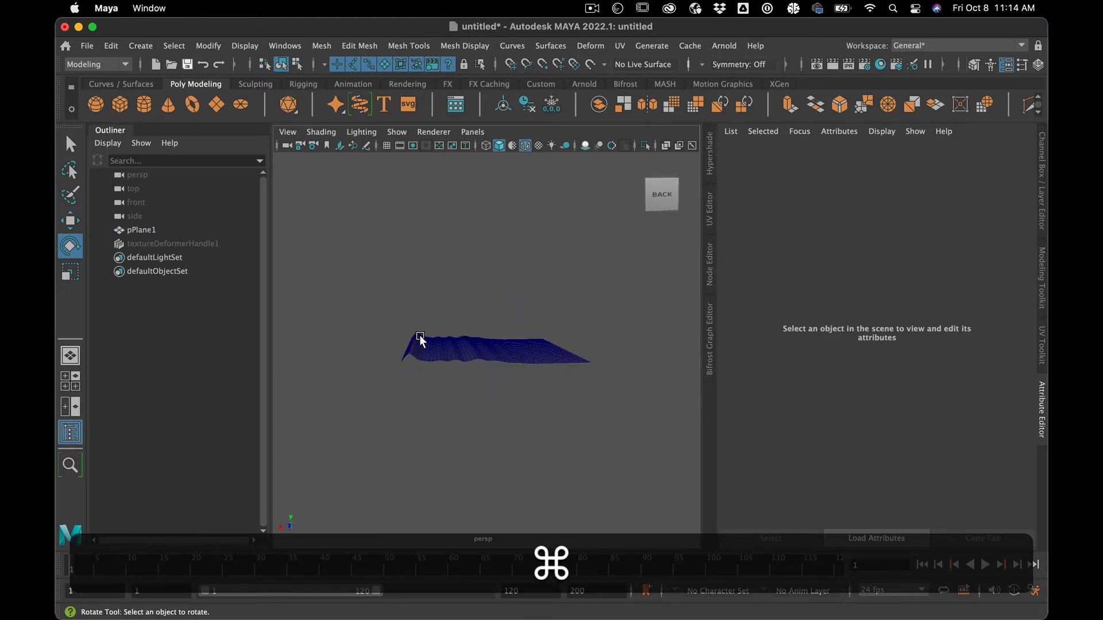
pyautogui.keyDown('super'); pyautogui.moveTo(497, 344); pyautogui.dragTo(517, 370); pyautogui.keyUp('super')
pyautogui.click(517, 369)
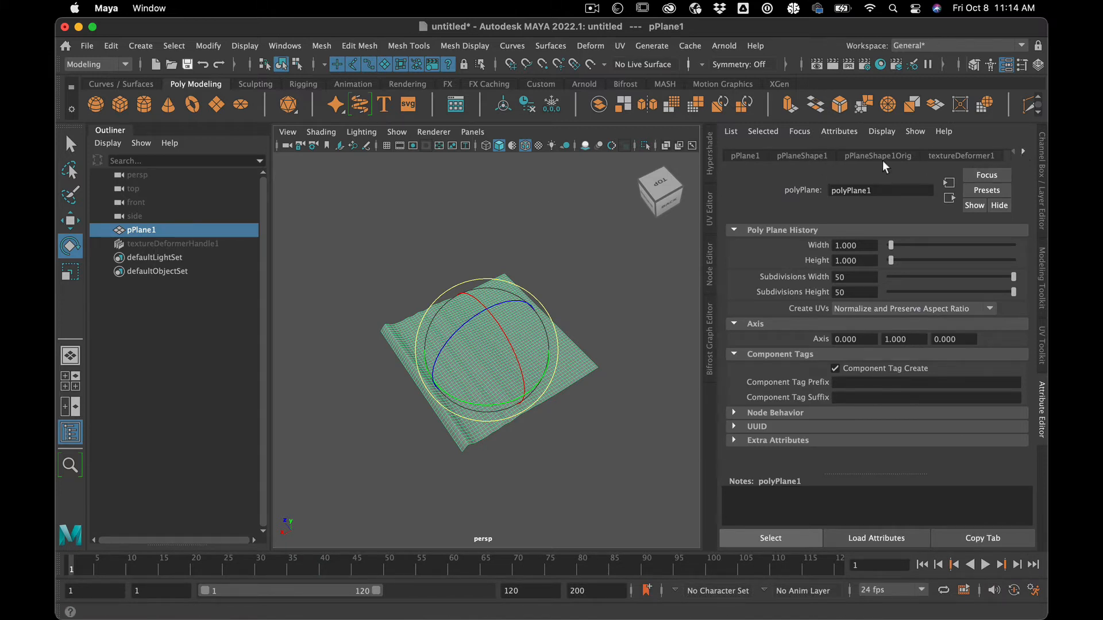
# - Open the Hypershade, list its textures and delete the scene's unused nodes
pyautogui.click(709, 167)
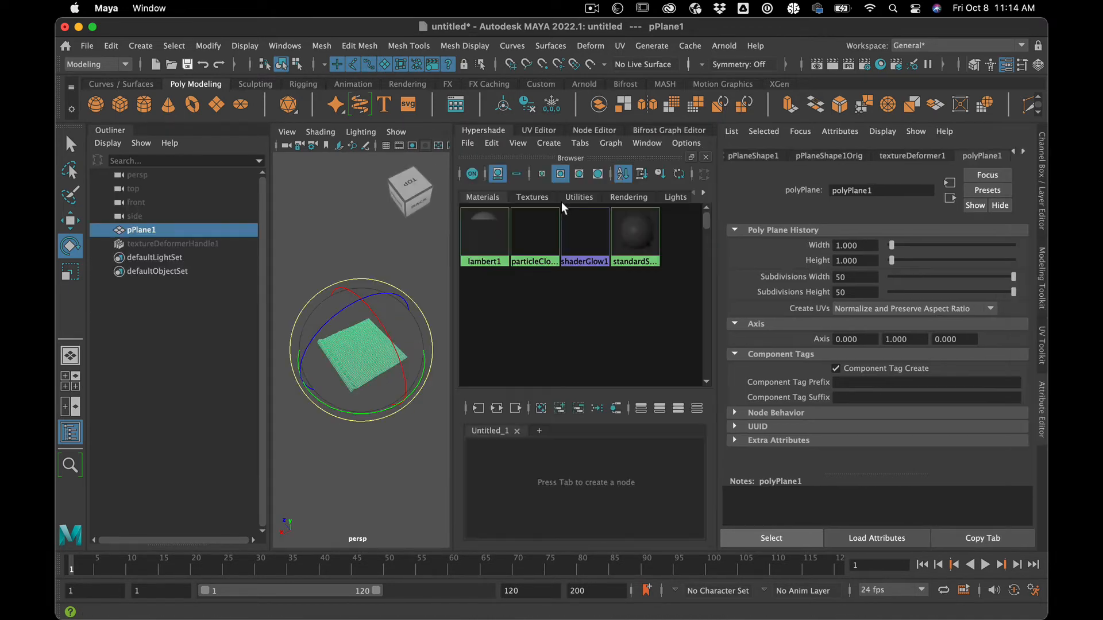
pyautogui.click(181, 243)
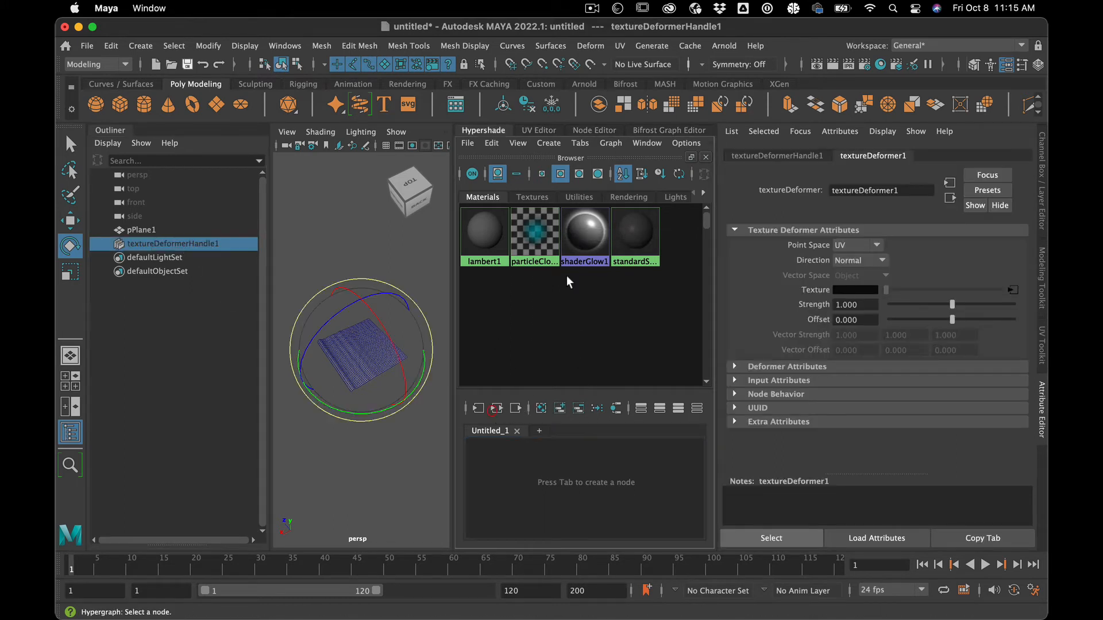
pyautogui.click(530, 205)
pyautogui.click(533, 197)
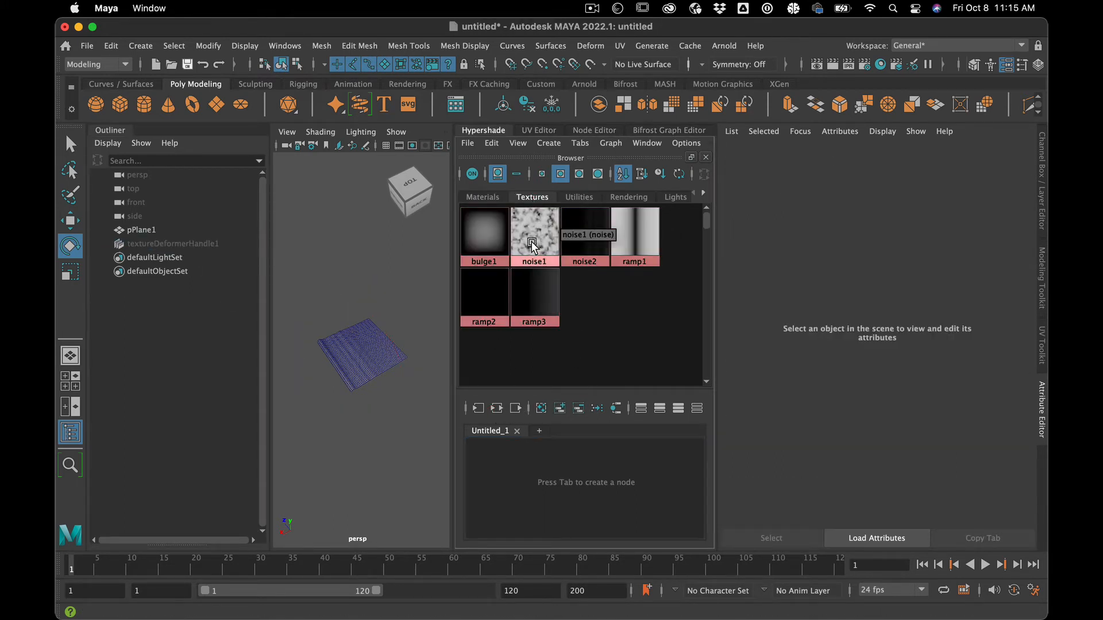
pyautogui.click(492, 143)
pyautogui.click(510, 185)
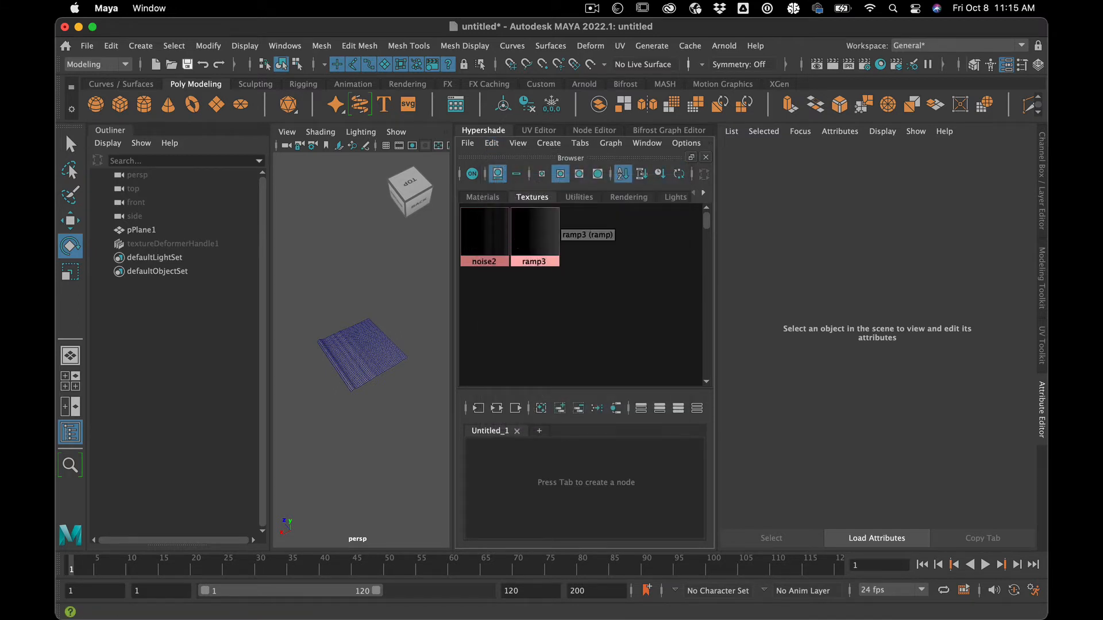
# - Graph the input and output connections of noise2 in an enlarged Hypershade work area
pyautogui.click(485, 233)
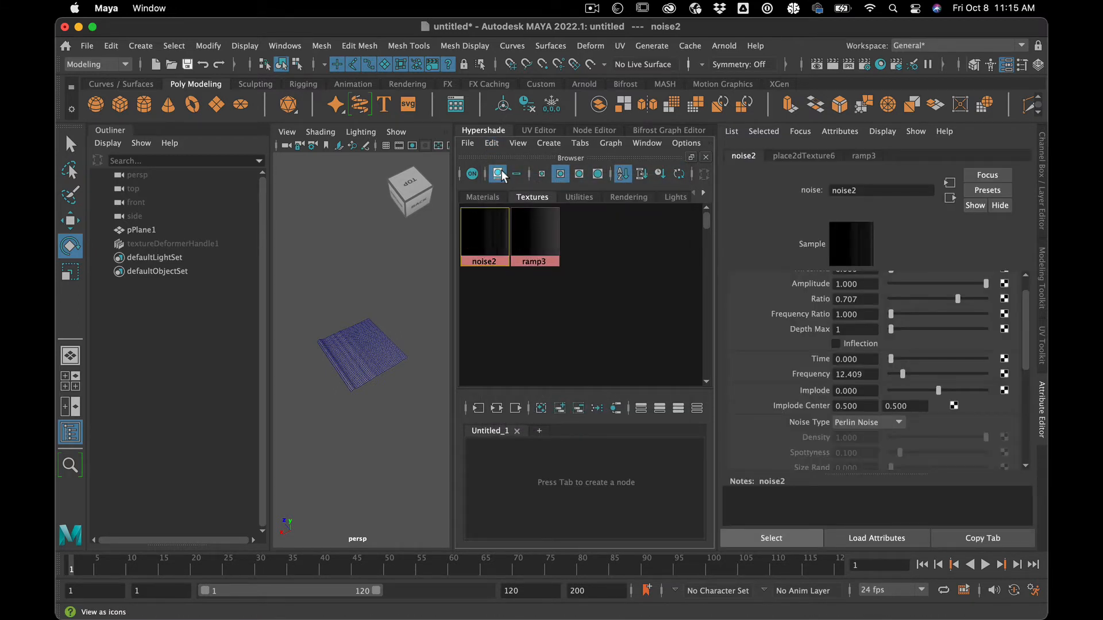
pyautogui.click(496, 408)
pyautogui.moveTo(576, 390); pyautogui.dragTo(583, 313)
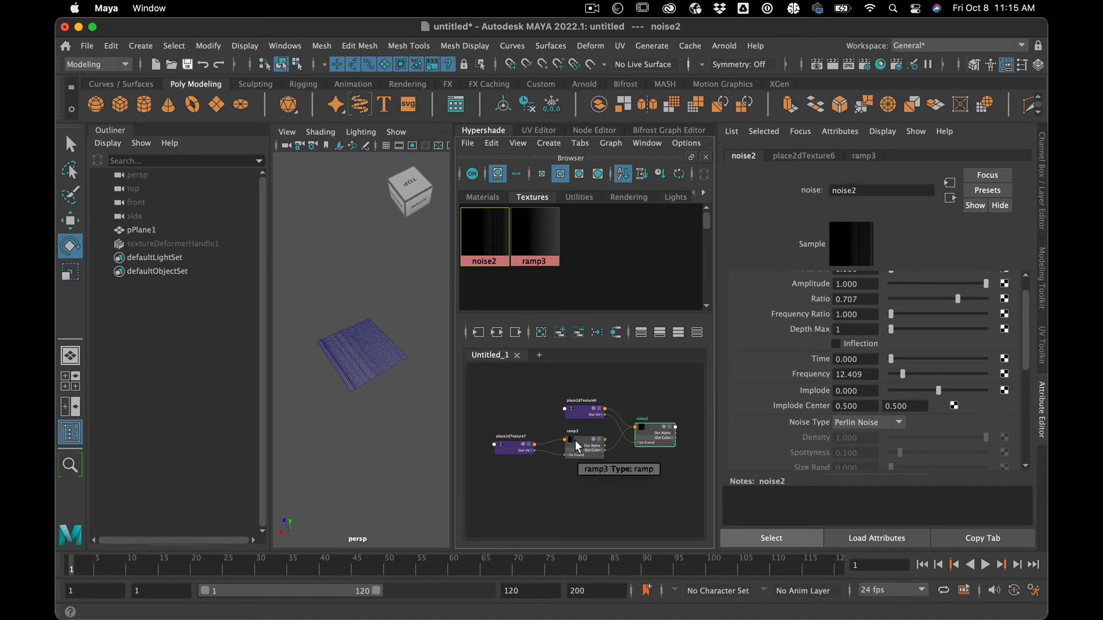
pyautogui.click(653, 435)
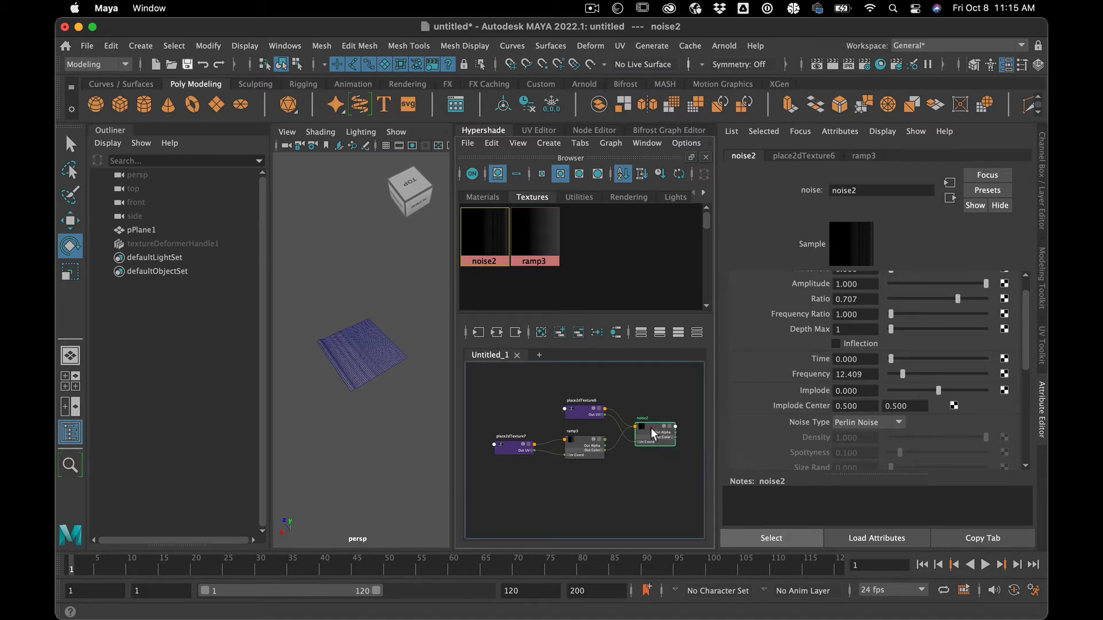
pyautogui.click(629, 481)
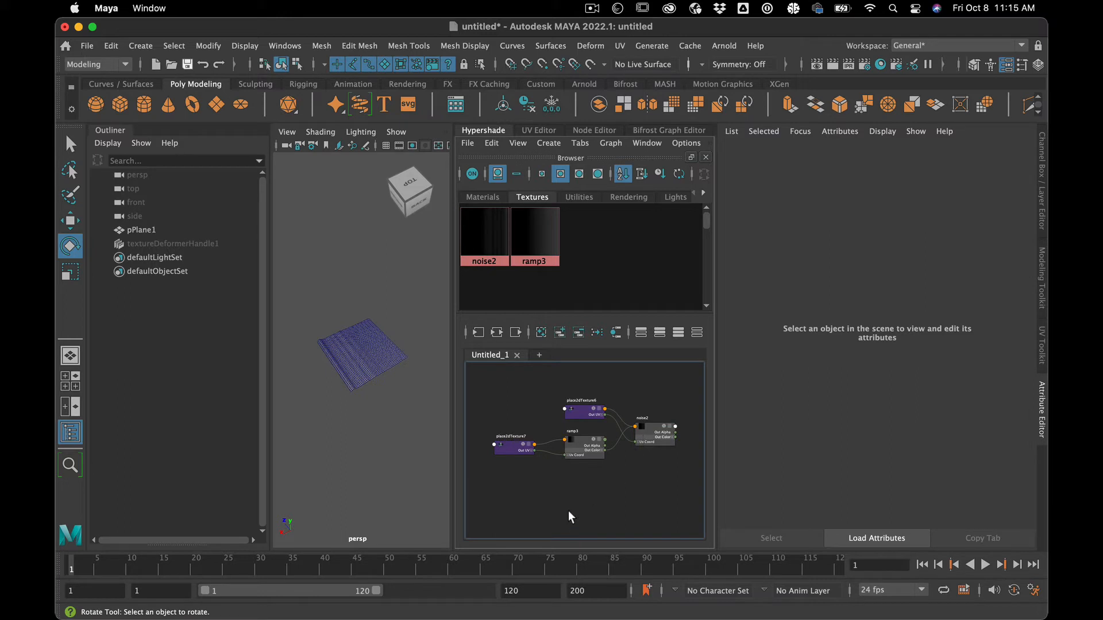
# - Create a new ramp texture in the node graph and line it and its placement node up below ramp3's nodes
pyautogui.press('Tab')
pyautogui.write('ra')
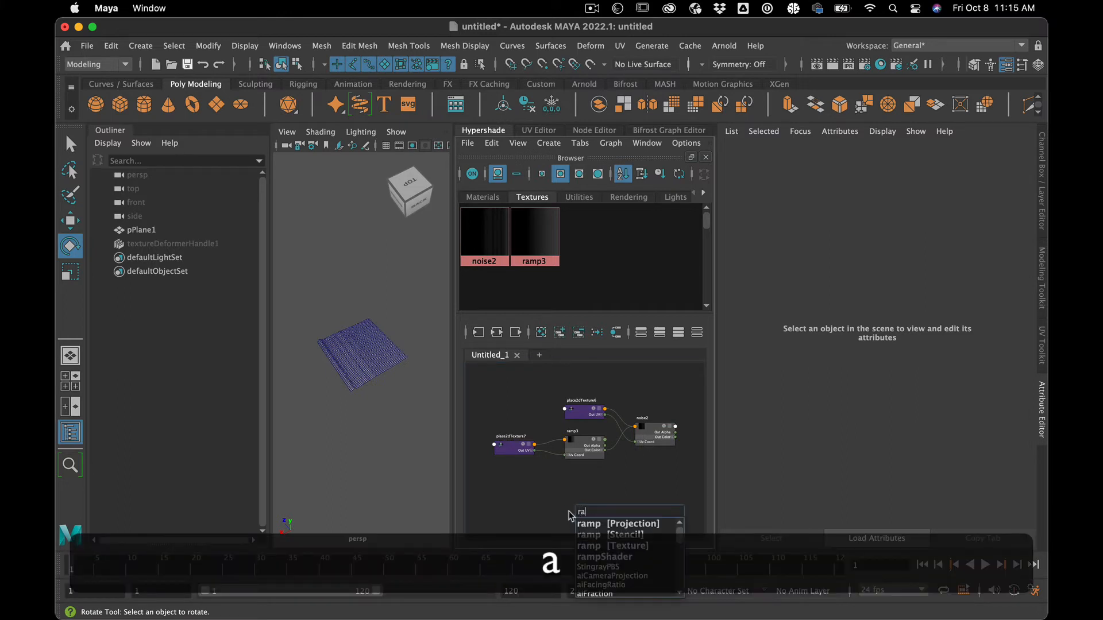
pyautogui.write('mp')
pyautogui.click(601, 546)
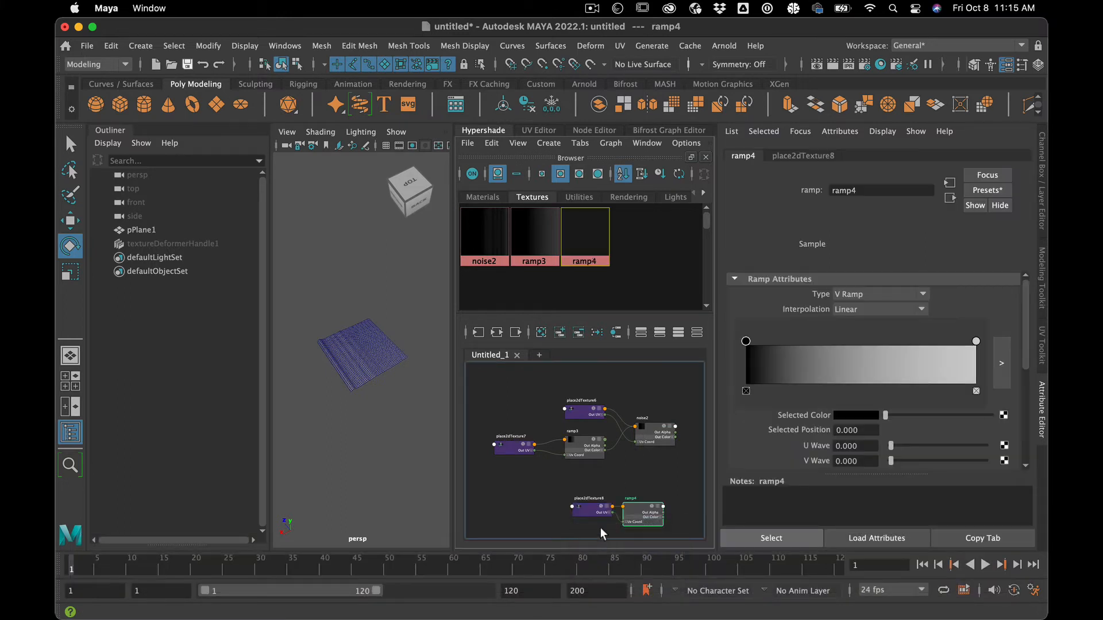
pyautogui.moveTo(580, 506); pyautogui.dragTo(512, 498)
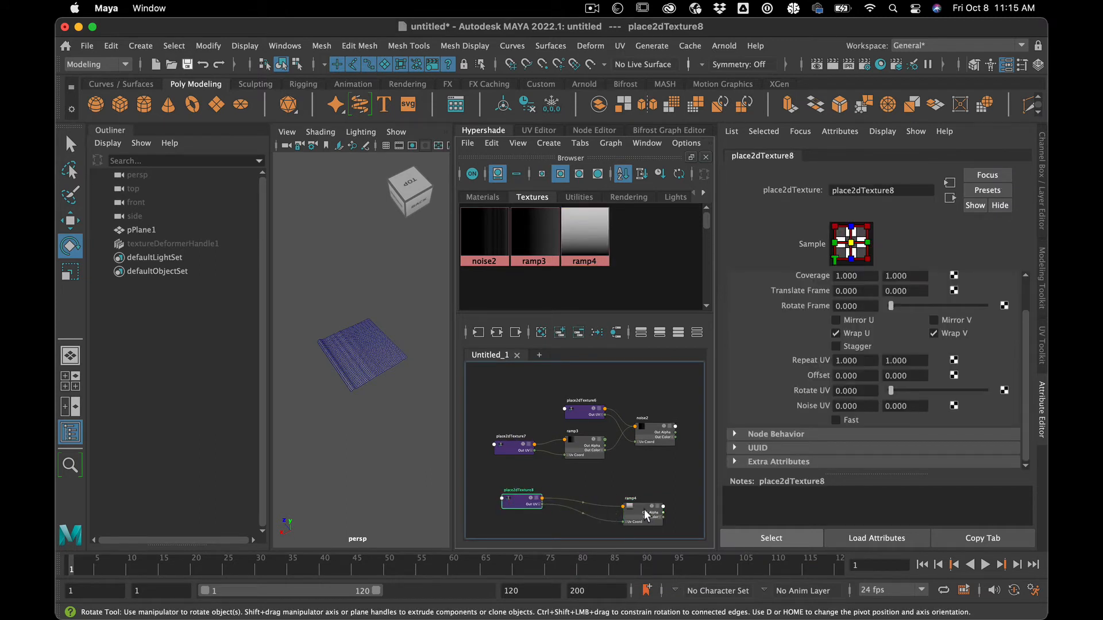
pyautogui.moveTo(642, 508); pyautogui.dragTo(584, 498)
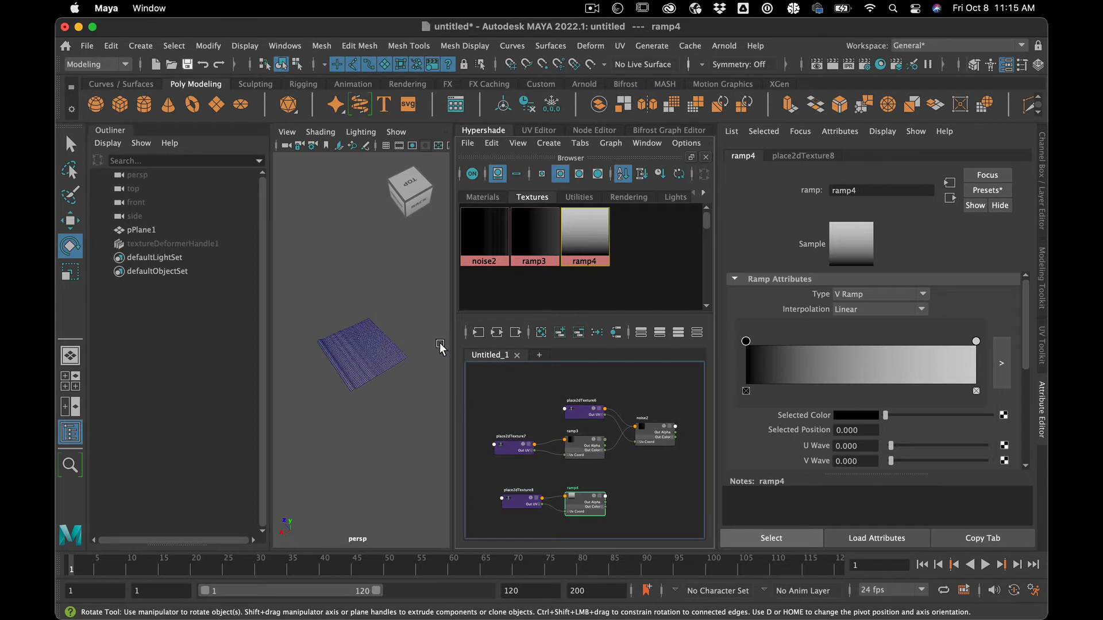
# - Connect the ramp4 texture to the Color Offset of noise2
pyautogui.moveTo(650, 426); pyautogui.dragTo(650, 436)
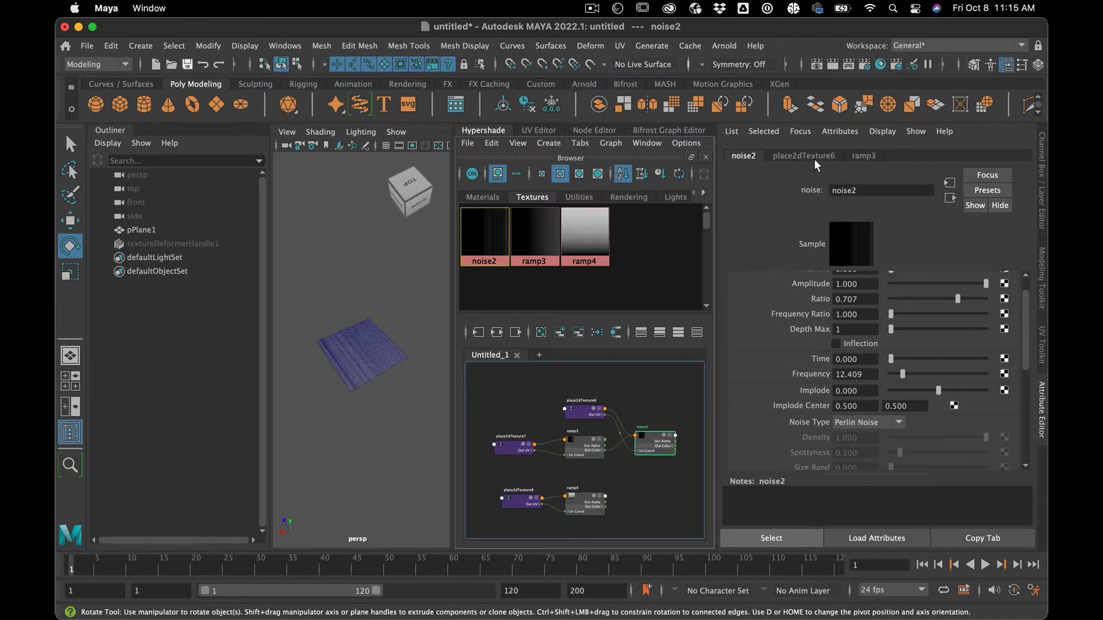
pyautogui.scroll(-5, 754, 433)
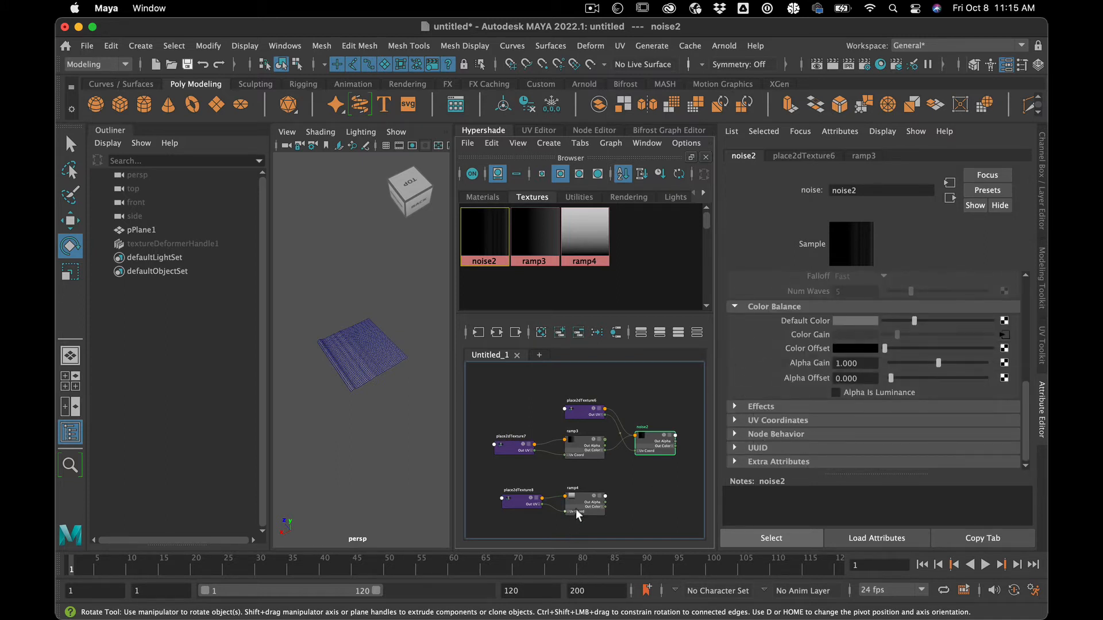
pyautogui.moveTo(581, 496); pyautogui.dragTo(802, 353, button='middle')
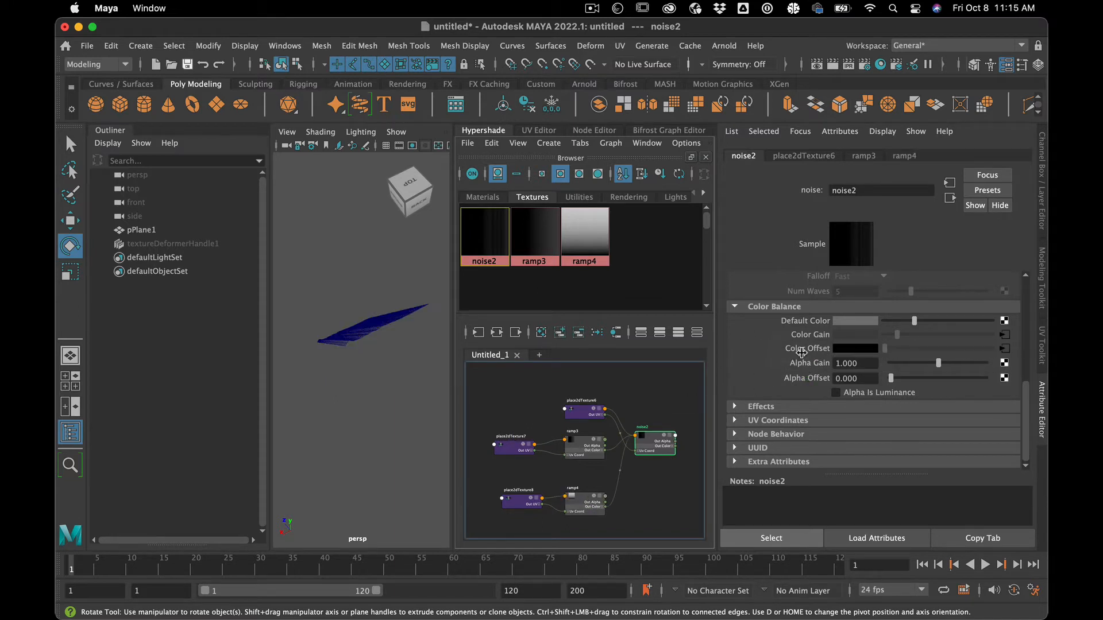
# - Keep ramp4's type as V Ramp and set its interpolation to Exponential Up
pyautogui.click(581, 497)
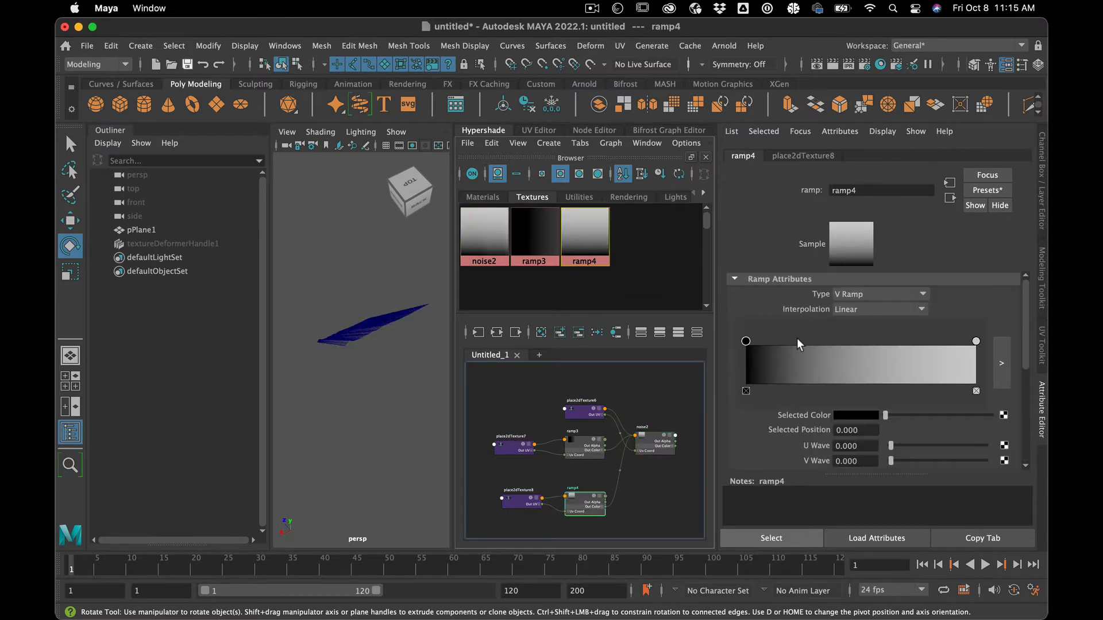
pyautogui.click(870, 293)
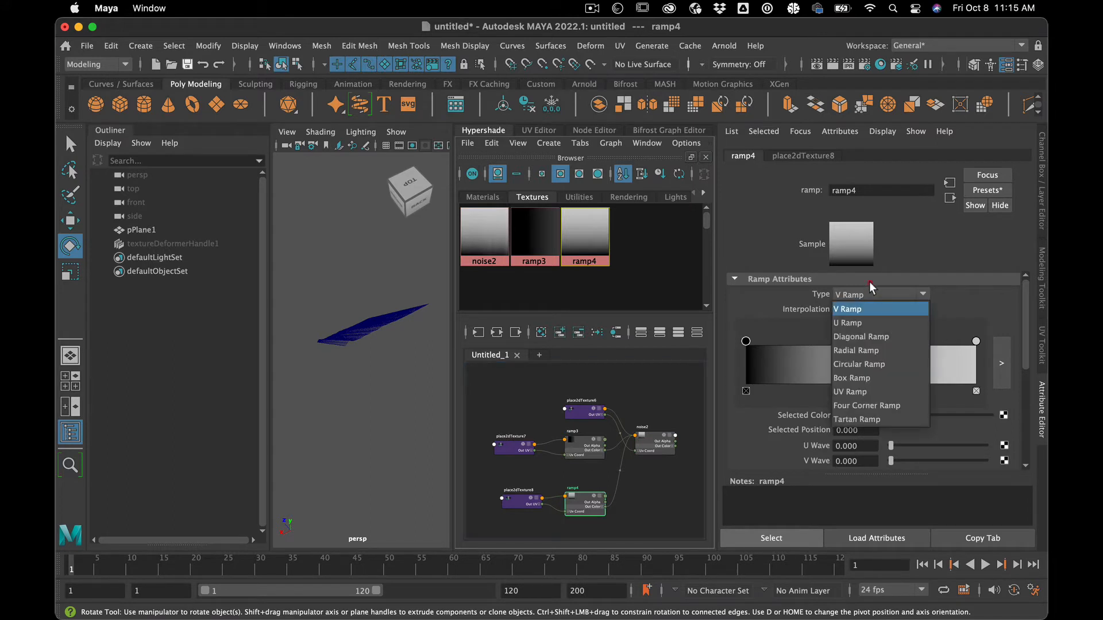
pyautogui.click(862, 309)
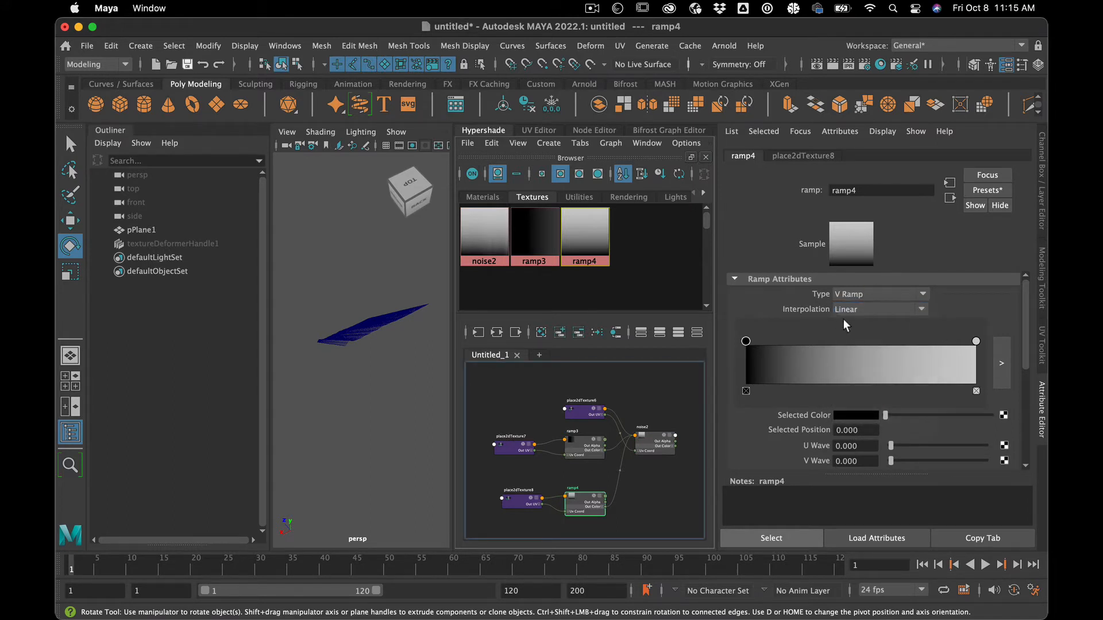
pyautogui.click(845, 310)
pyautogui.click(859, 352)
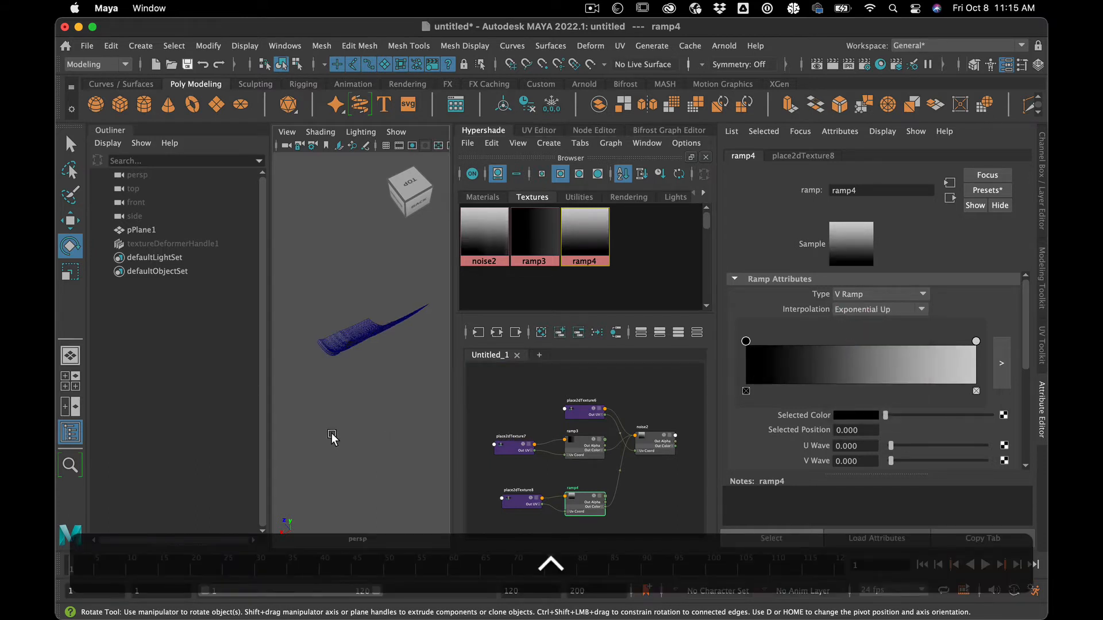
pyautogui.keyDown('alt'); pyautogui.moveTo(369, 424); pyautogui.dragTo(350, 398); pyautogui.keyUp('alt')
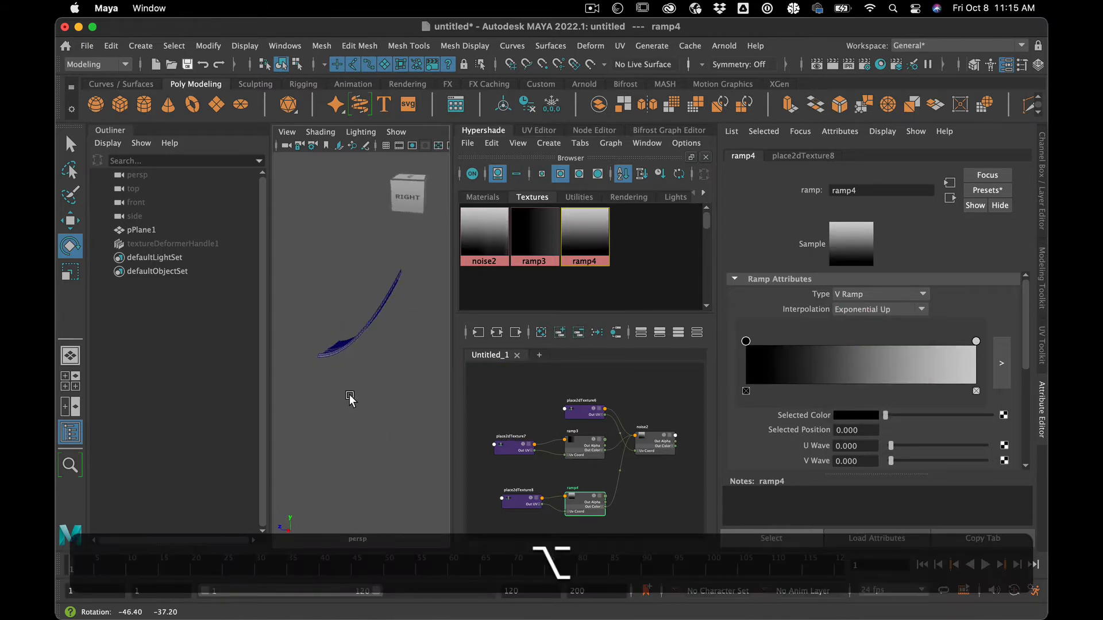
# - Try moving ramp4's black color to about 0.665, adding a light color at position 0 and using Smooth interpolation
pyautogui.moveTo(747, 341); pyautogui.dragTo(900, 344)
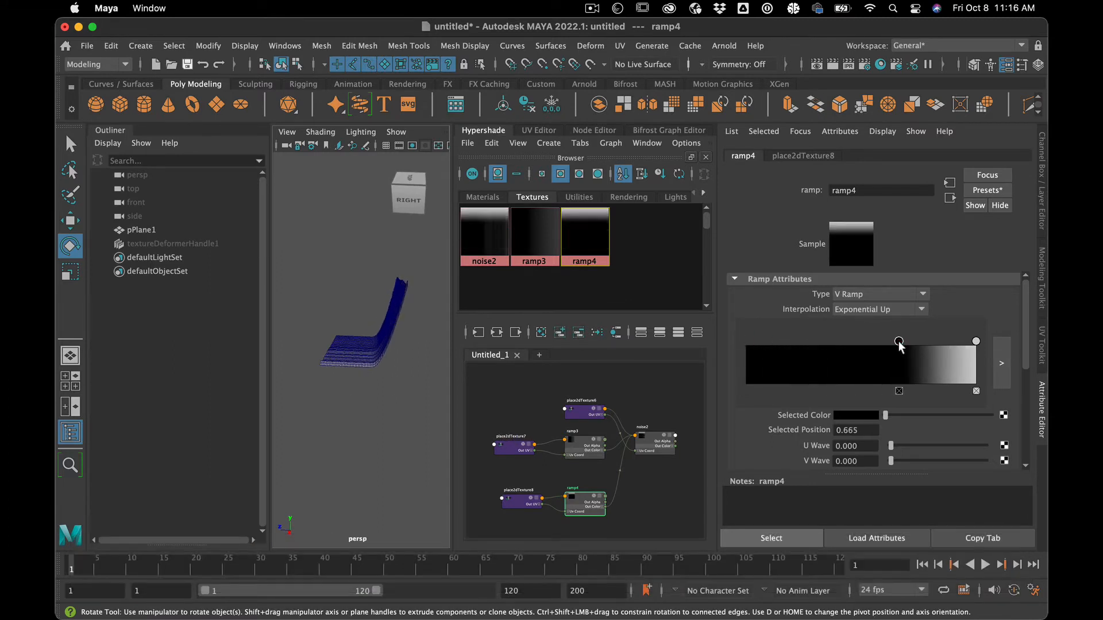
pyautogui.click(747, 368)
pyautogui.moveTo(886, 415); pyautogui.dragTo(991, 416)
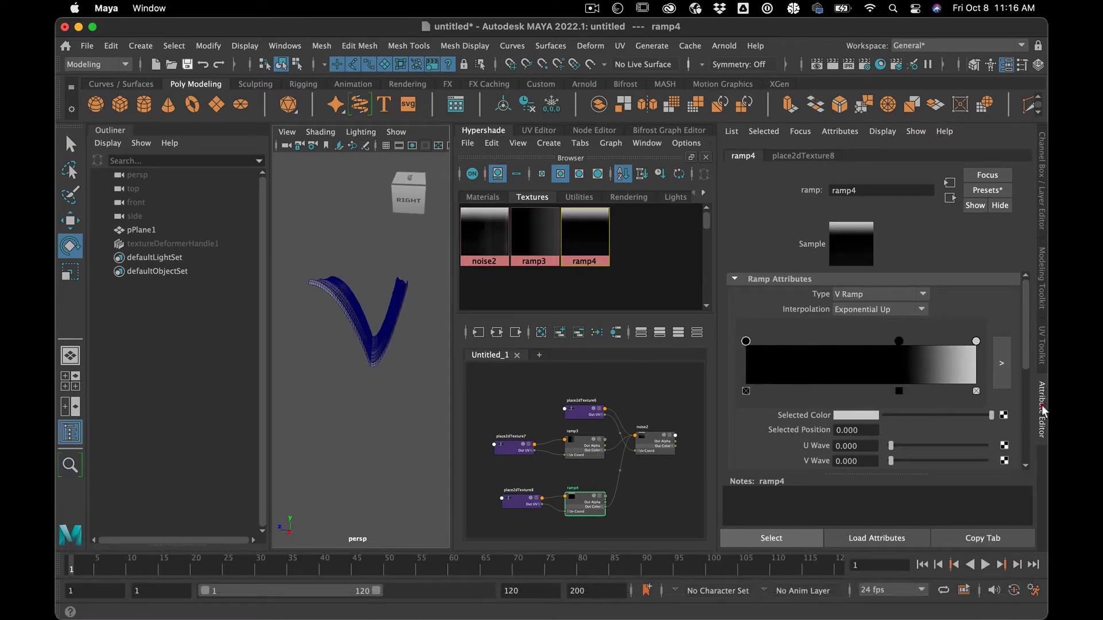
pyautogui.click(882, 304)
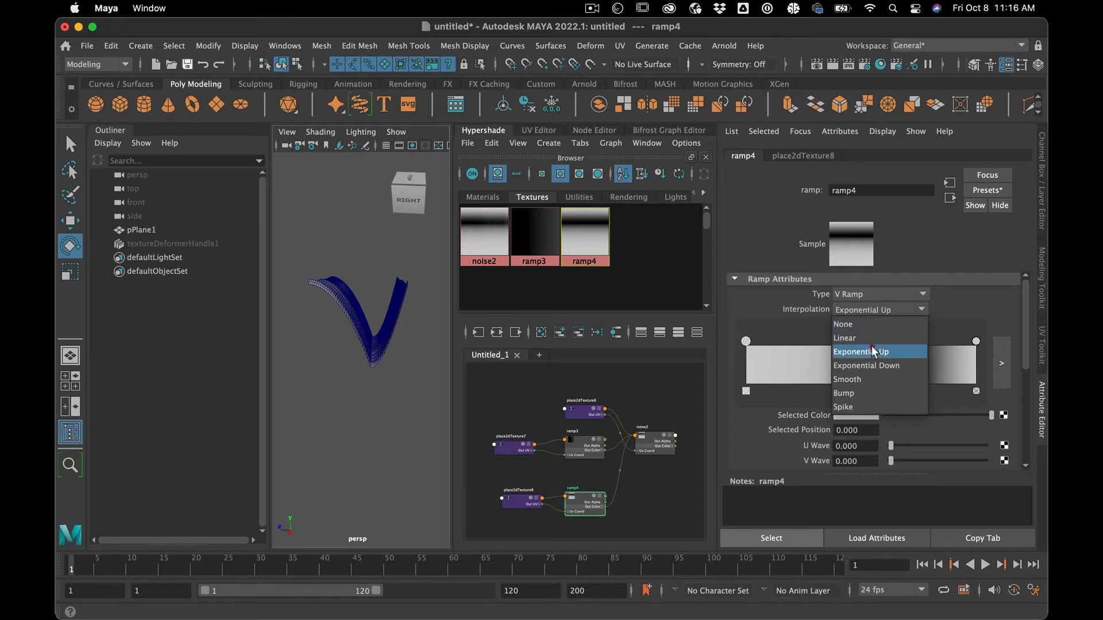
pyautogui.click(864, 379)
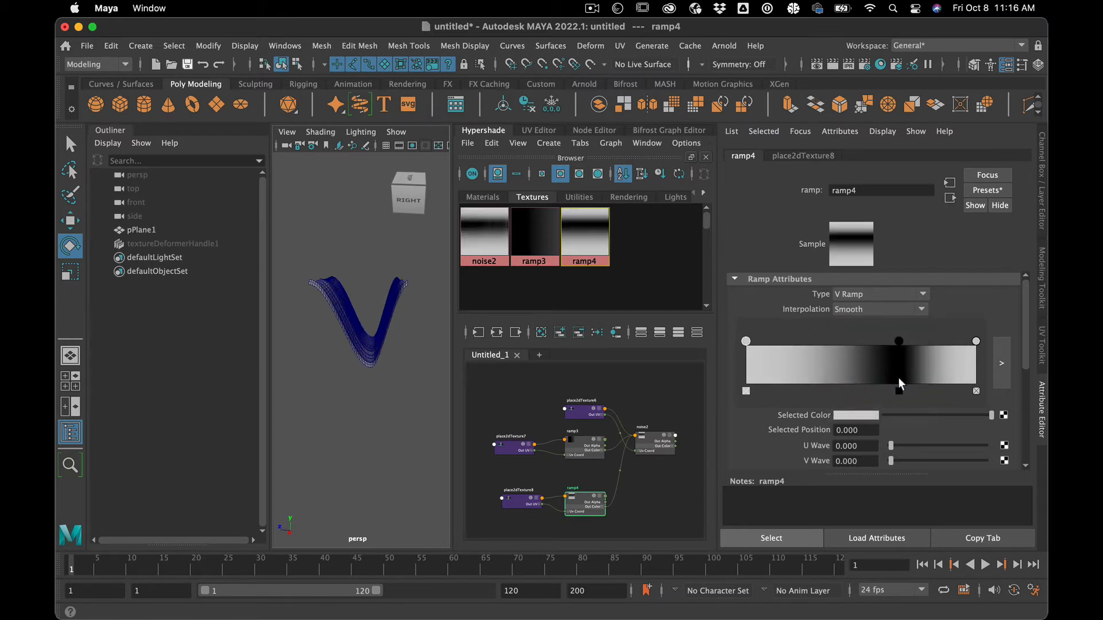
# - Remove ramp4's light start color, return its black color to position 0 and set the interpolation to Exponential Up
pyautogui.click(746, 390)
pyautogui.moveTo(900, 341); pyautogui.dragTo(623, 332)
pyautogui.click(850, 310)
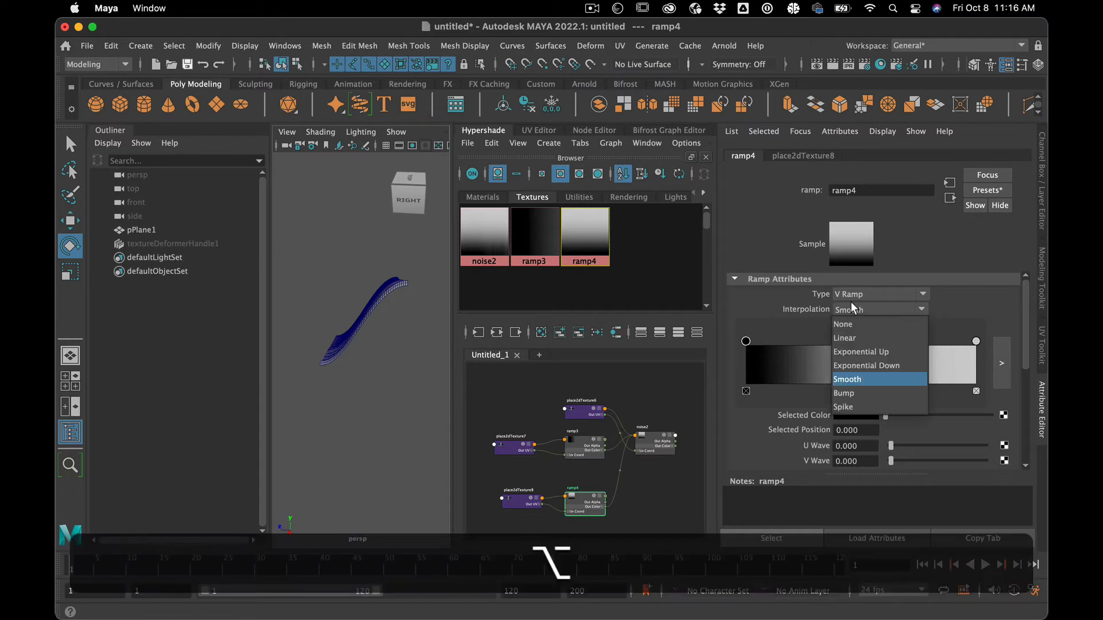
pyautogui.click(860, 352)
# - Set Repeat UV to 2 and 2 on ramp4's placement node and enable Mirror U and Mirror V
pyautogui.click(804, 155)
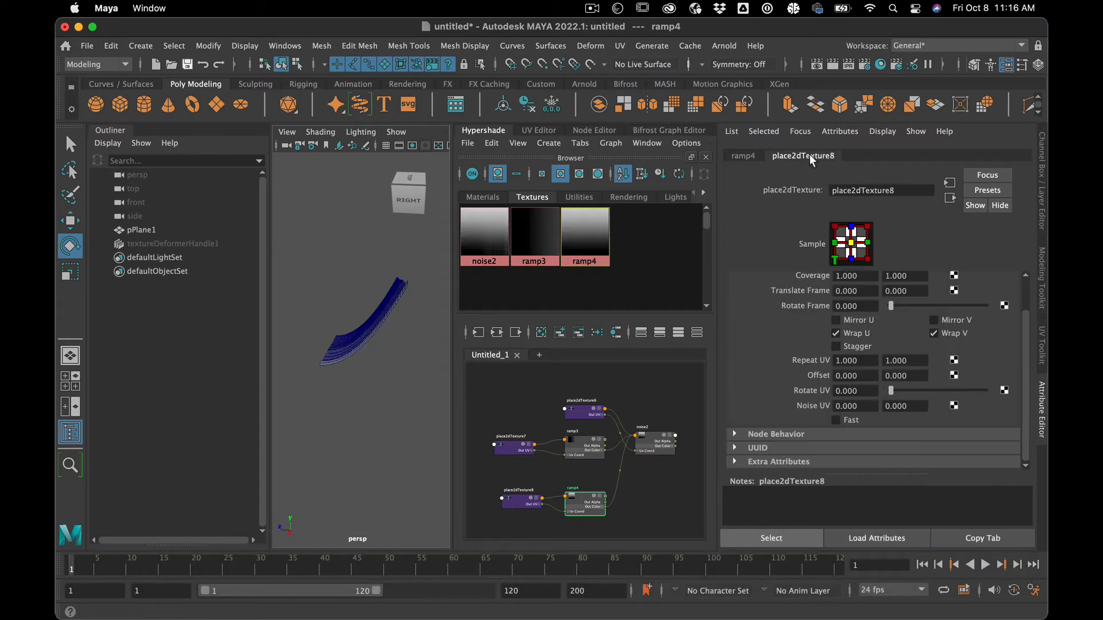
pyautogui.click(871, 361)
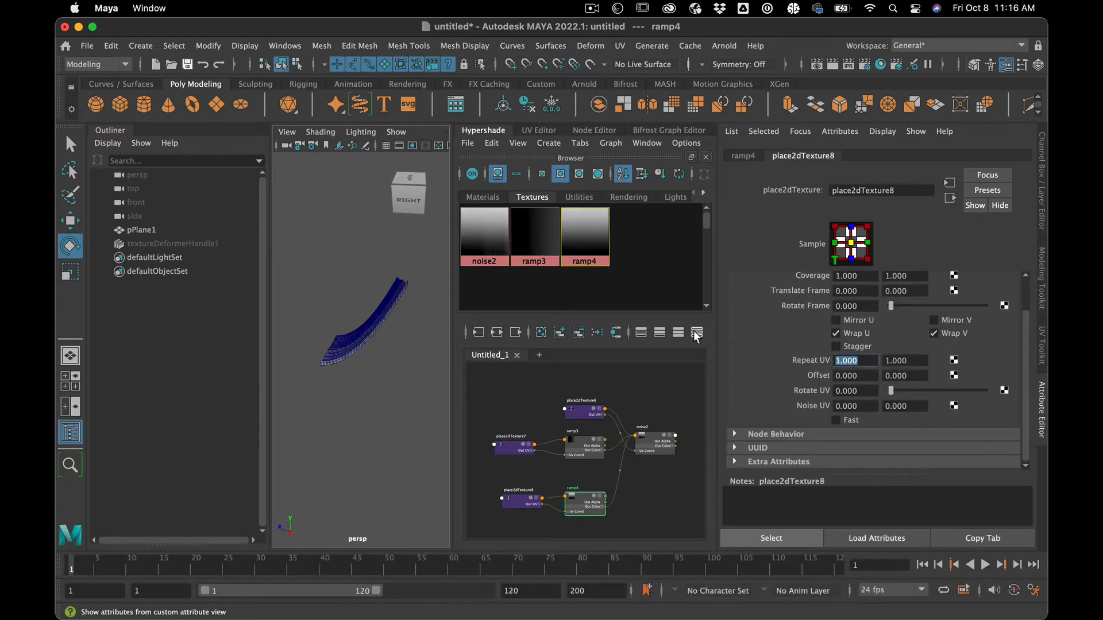
pyautogui.write('2')
pyautogui.click(914, 360)
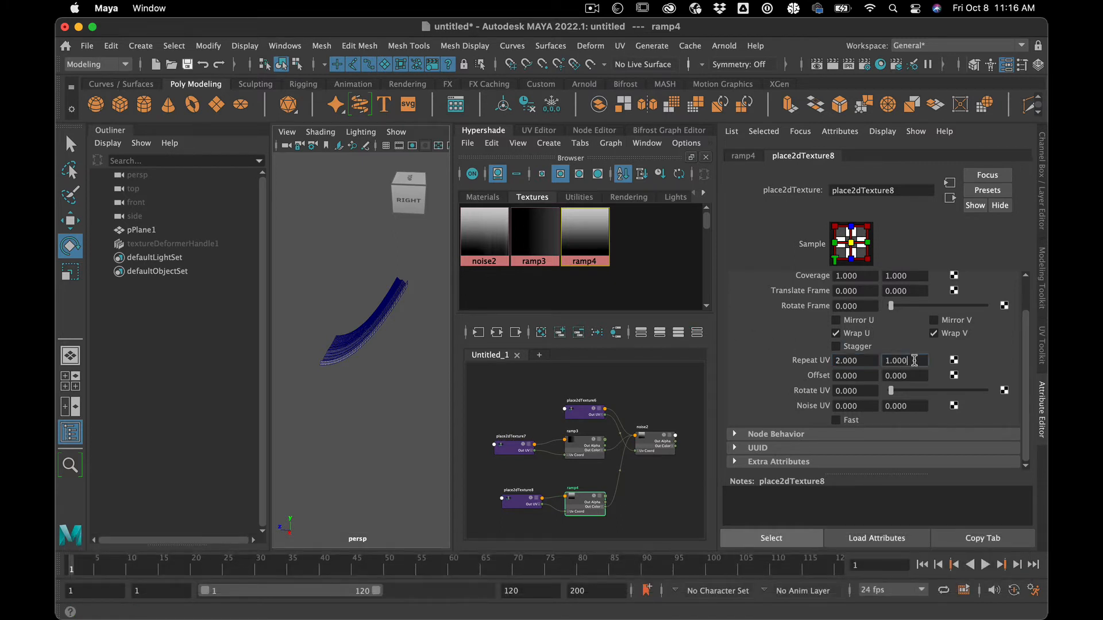
pyautogui.write('2')
pyautogui.press('Return')
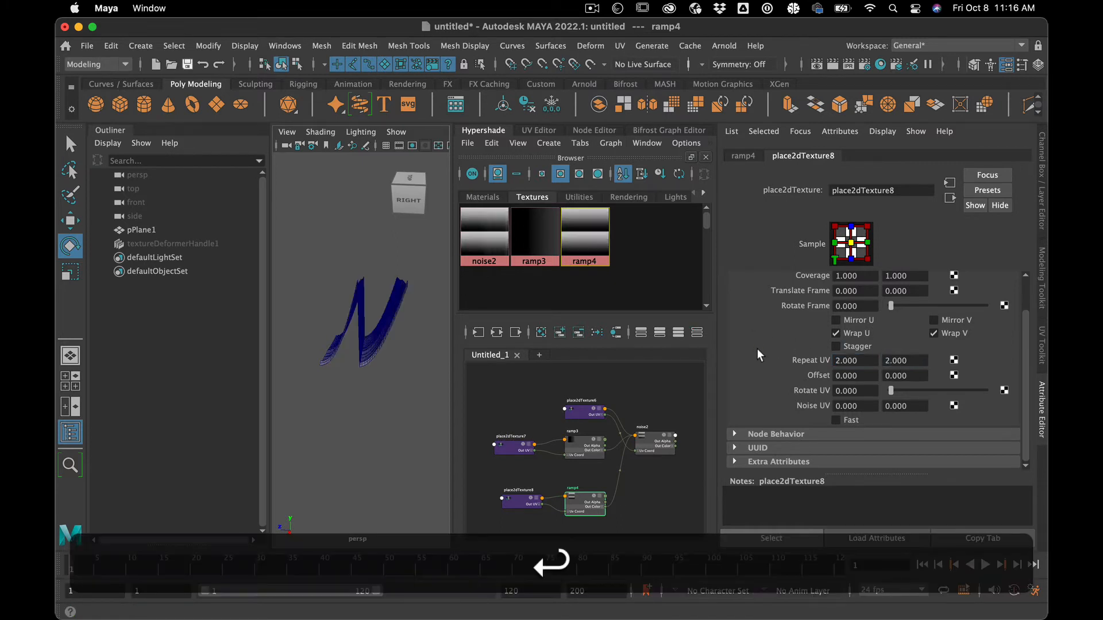
pyautogui.click(940, 320)
pyautogui.keyDown('alt'); pyautogui.moveTo(425, 362); pyautogui.dragTo(345, 369); pyautogui.keyUp('alt')
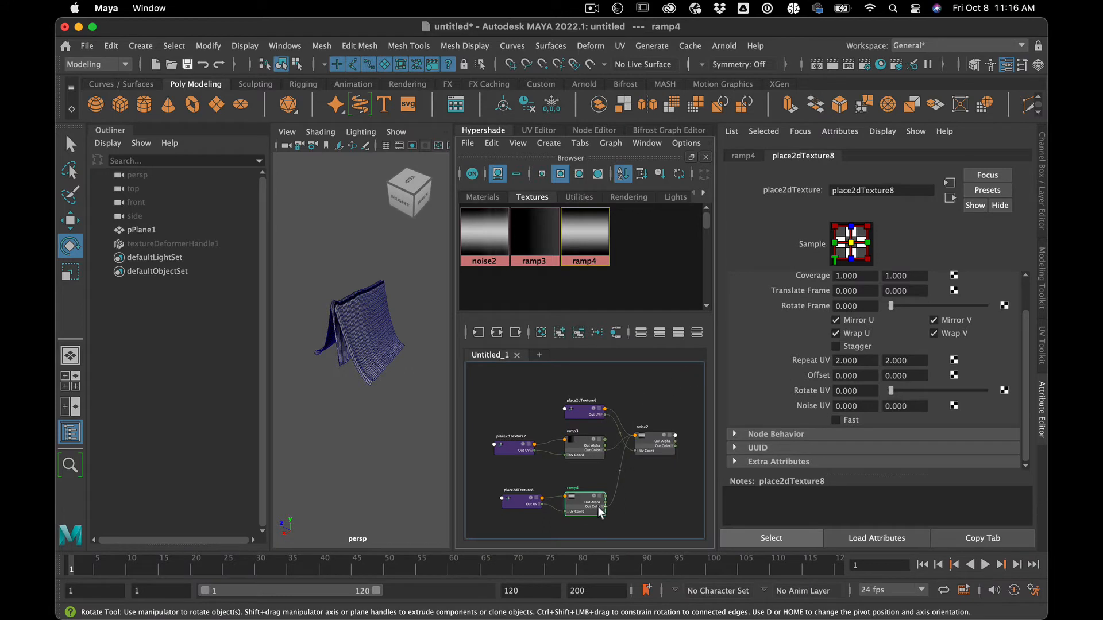
pyautogui.scroll(2, 880, 377)
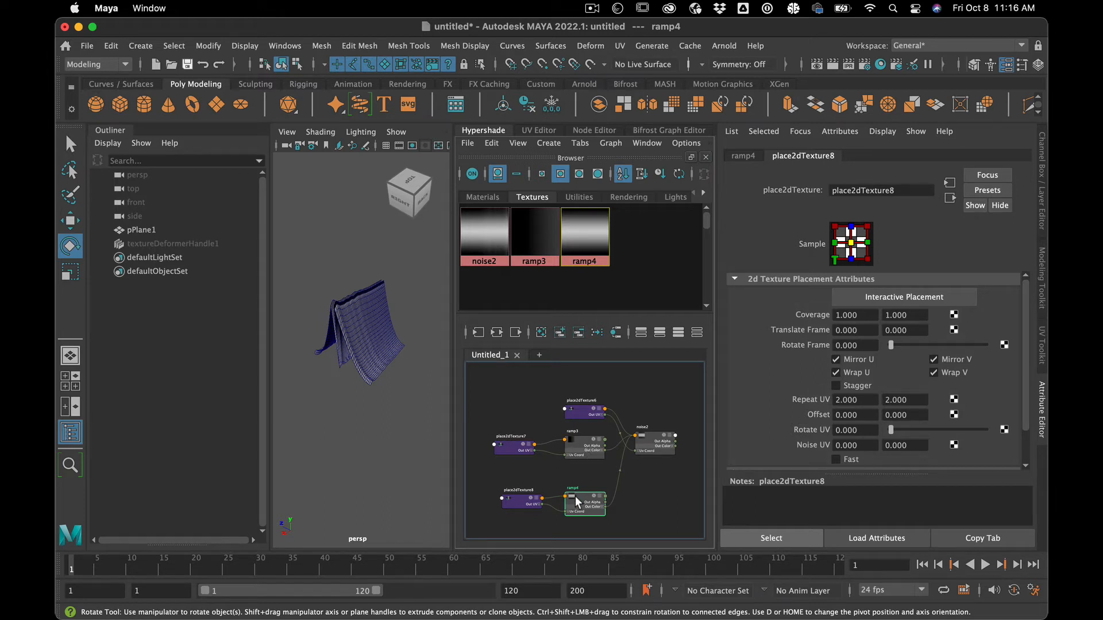
pyautogui.click(517, 496)
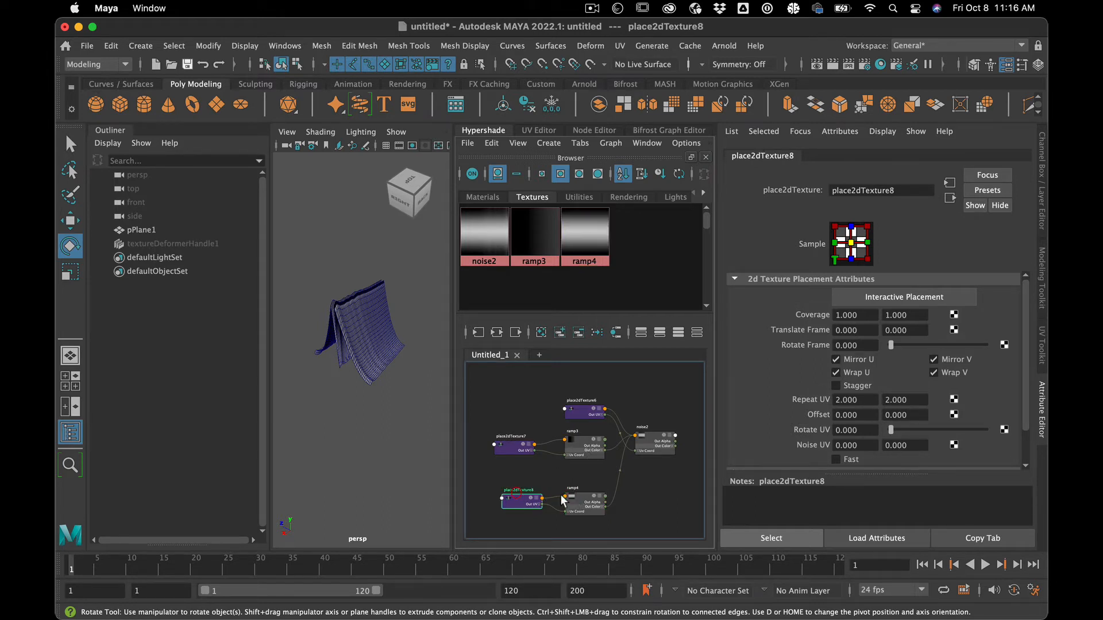
# - Reverse ramp4 by placing its light color at position 0 and black at position 1, and set the interpolation to Exponential Down
pyautogui.click(575, 498)
pyautogui.click(746, 155)
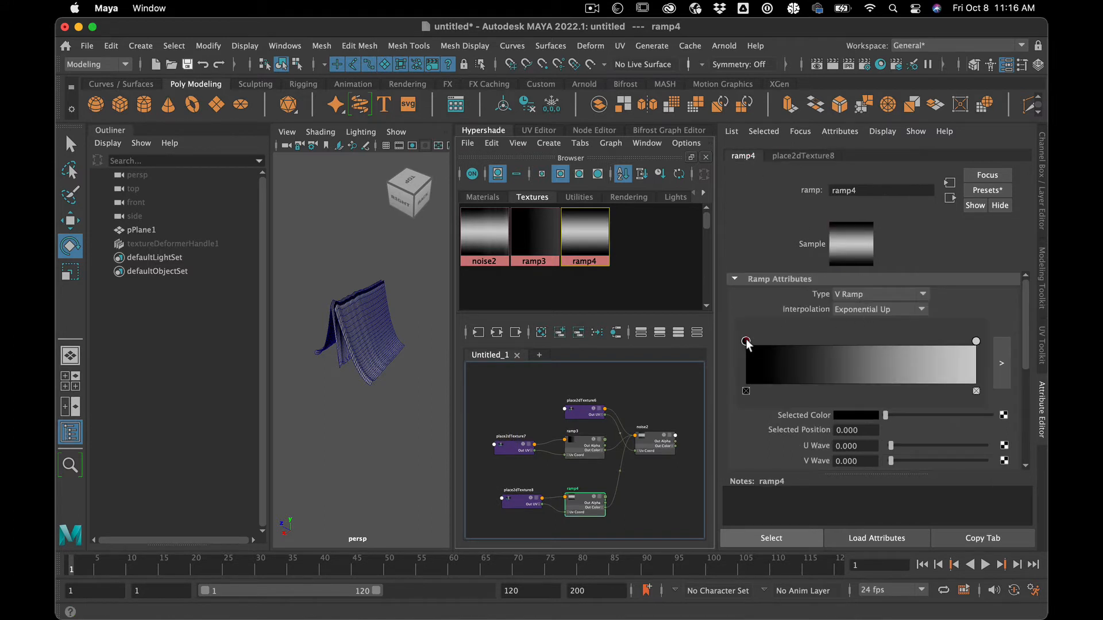
pyautogui.moveTo(747, 342); pyautogui.dragTo(883, 342)
pyautogui.click(977, 341)
pyautogui.moveTo(976, 343); pyautogui.dragTo(717, 339)
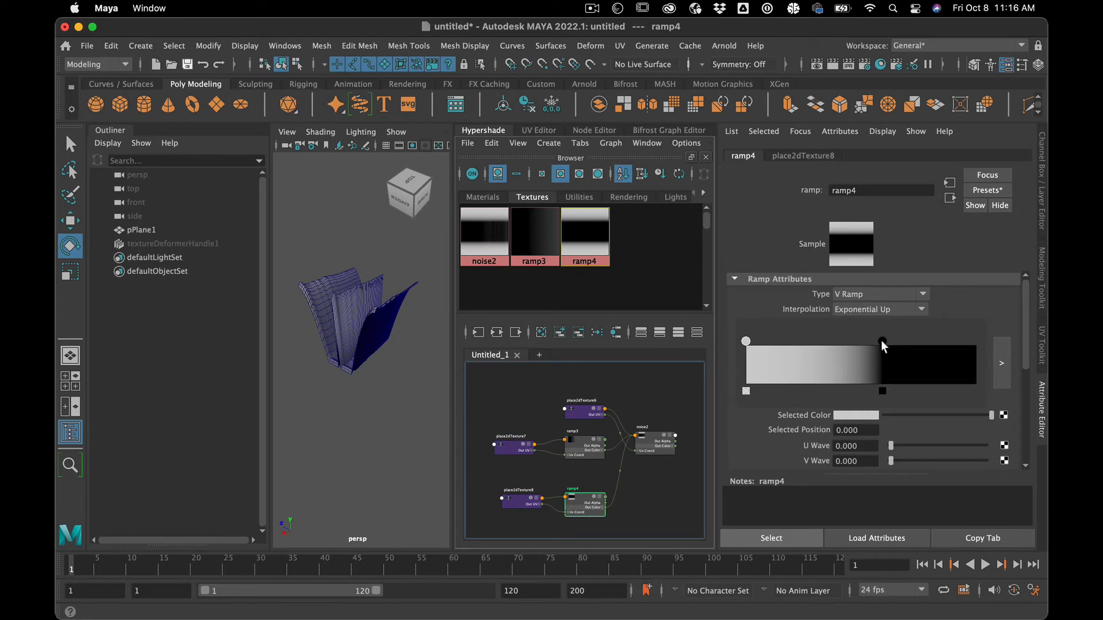
pyautogui.moveTo(882, 341); pyautogui.dragTo(976, 342)
pyautogui.click(881, 309)
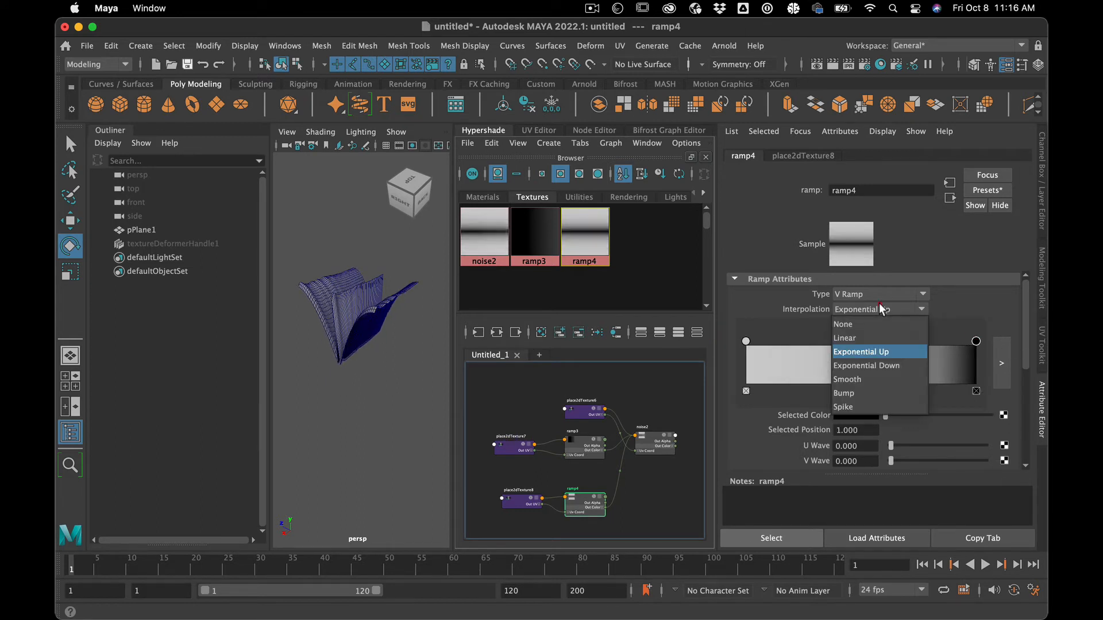
pyautogui.click(871, 366)
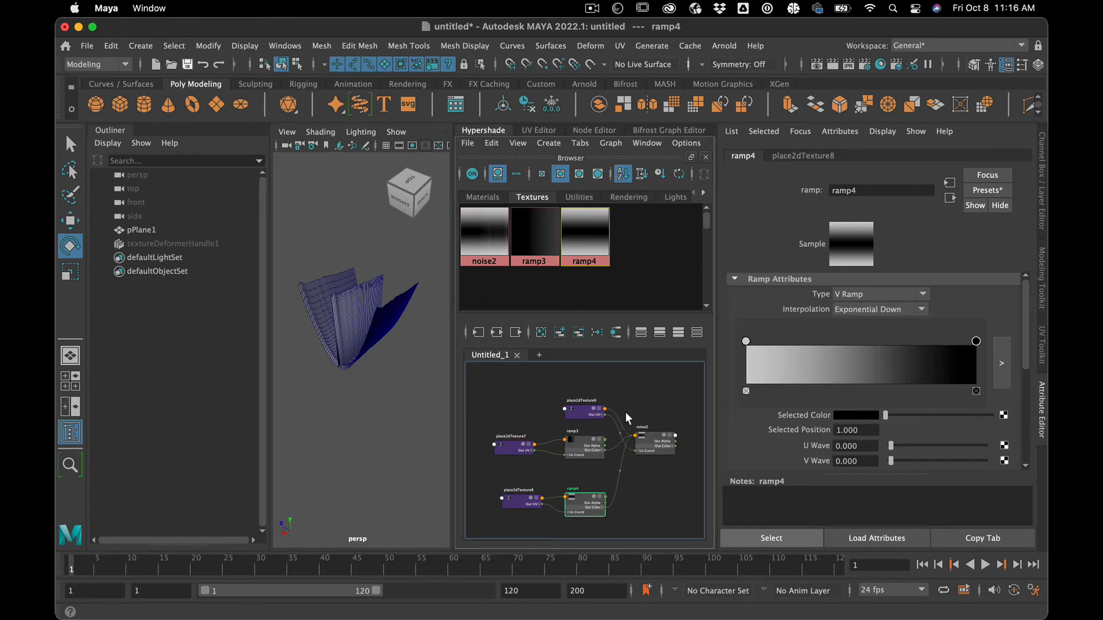
# - Set Coverage to 1.001 and 1.001 on ramp4's placement node
pyautogui.click(518, 500)
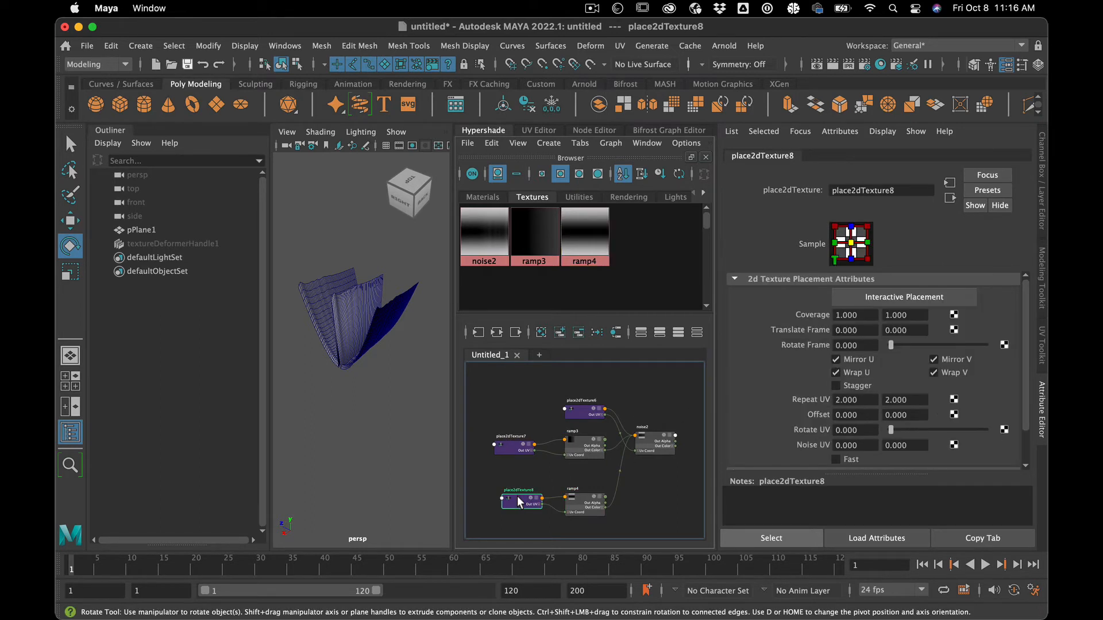
pyautogui.doubleClick(855, 314)
pyautogui.write('1.000')
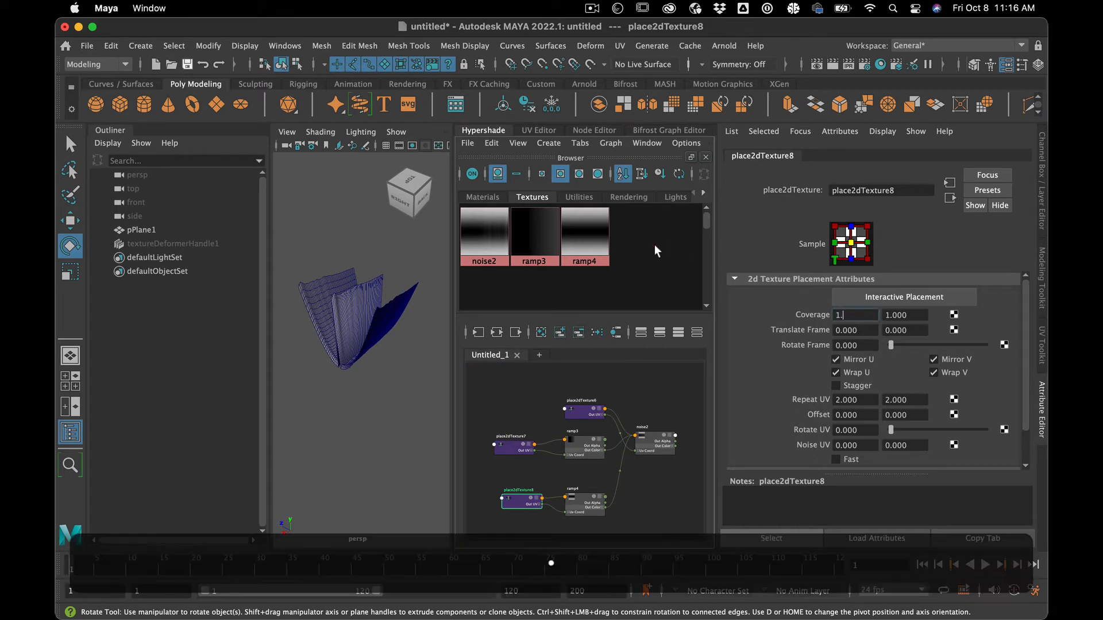
pyautogui.press('Return')
pyautogui.click(865, 316)
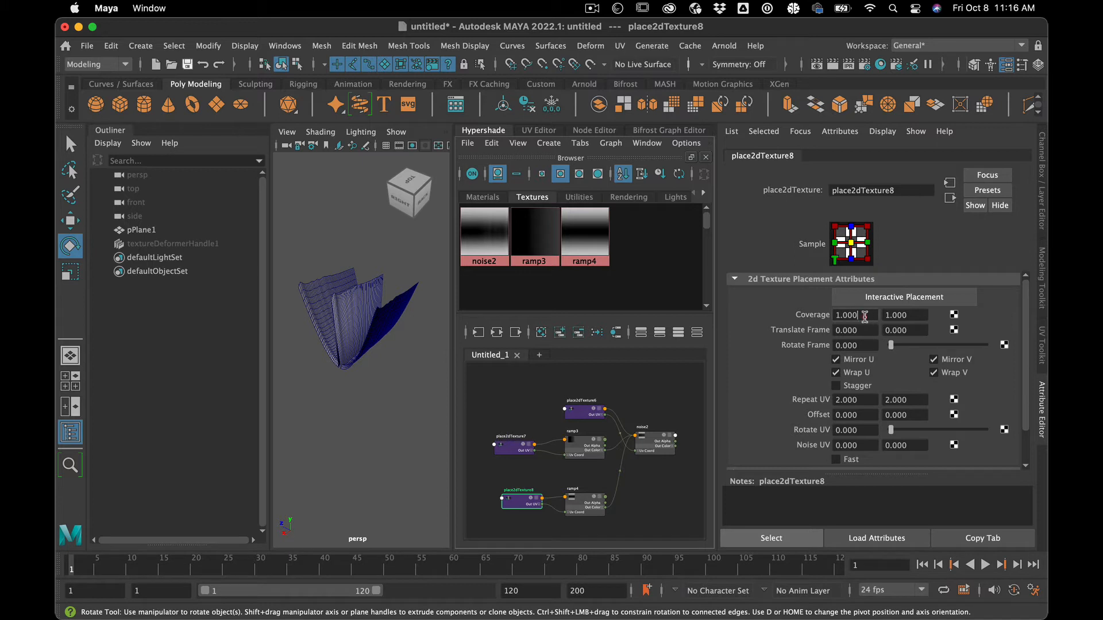
pyautogui.press('BackSpace')
pyautogui.write('1')
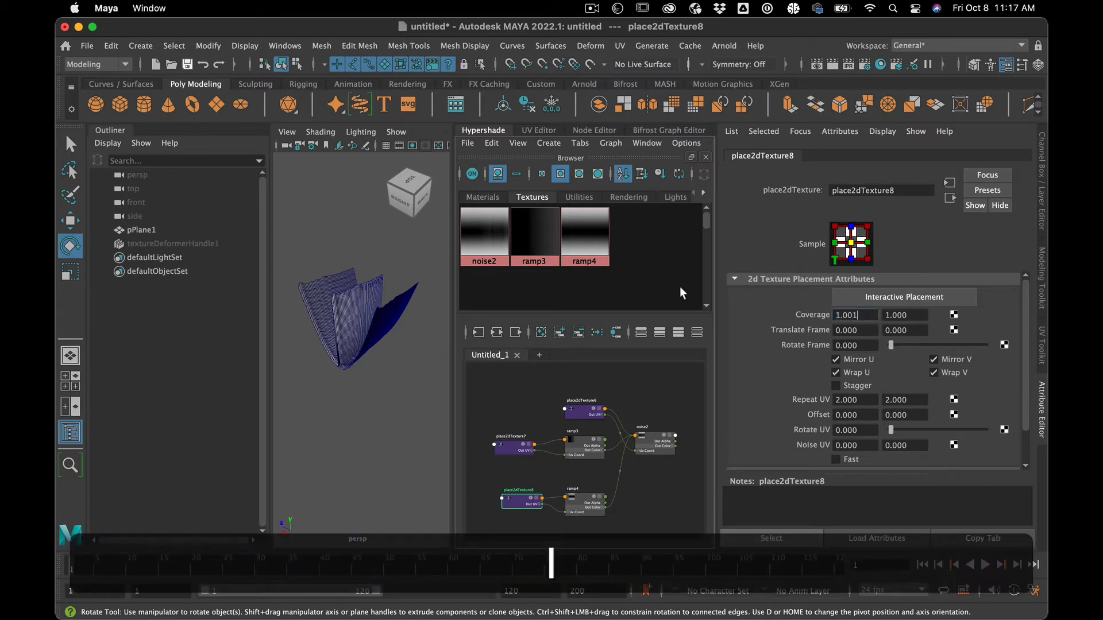
pyautogui.press('Return')
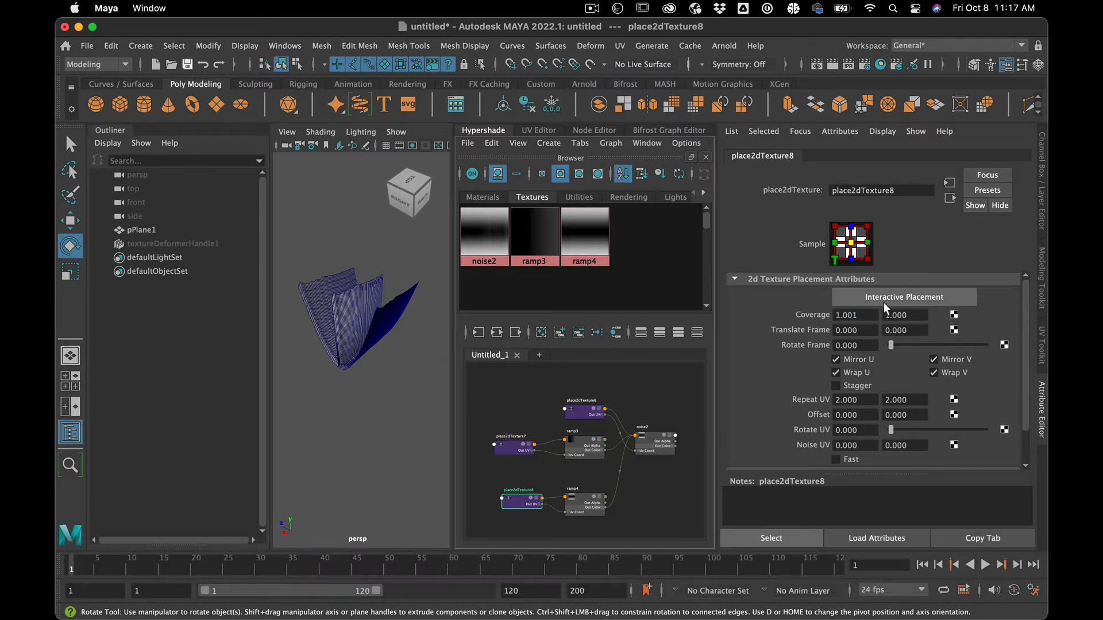
pyautogui.click(910, 316)
pyautogui.press('BackSpace')
pyautogui.write('1')
pyautogui.press('Return')
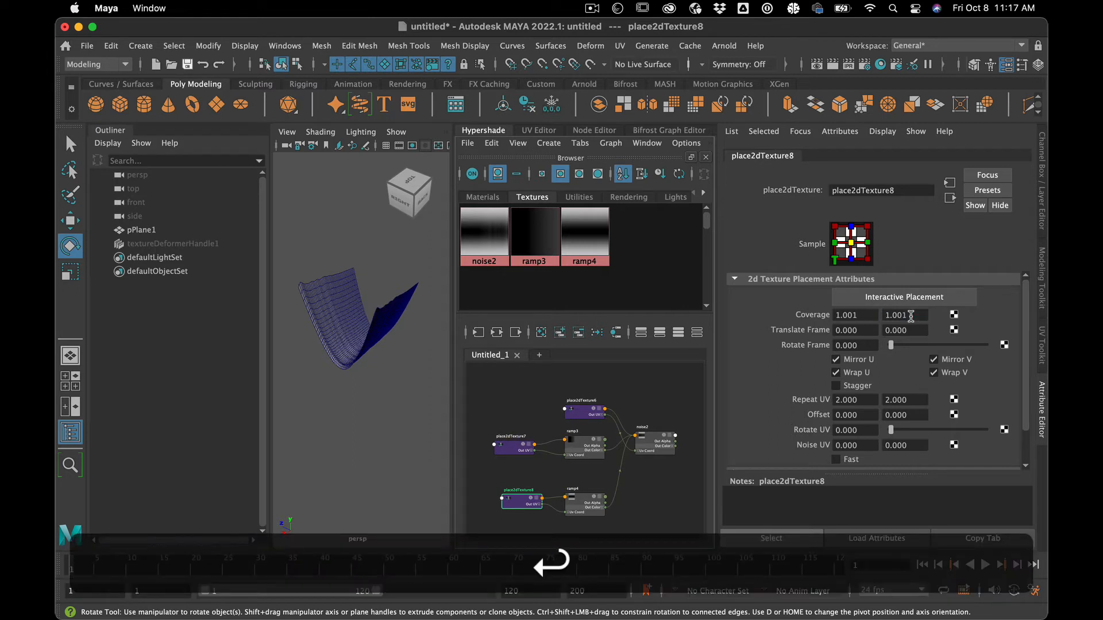
# - Darken ramp4's color at position 0 to a dark grey to reduce the plane's bend
pyautogui.keyDown('alt'); pyautogui.moveTo(390, 363); pyautogui.dragTo(337, 357); pyautogui.keyUp('alt')
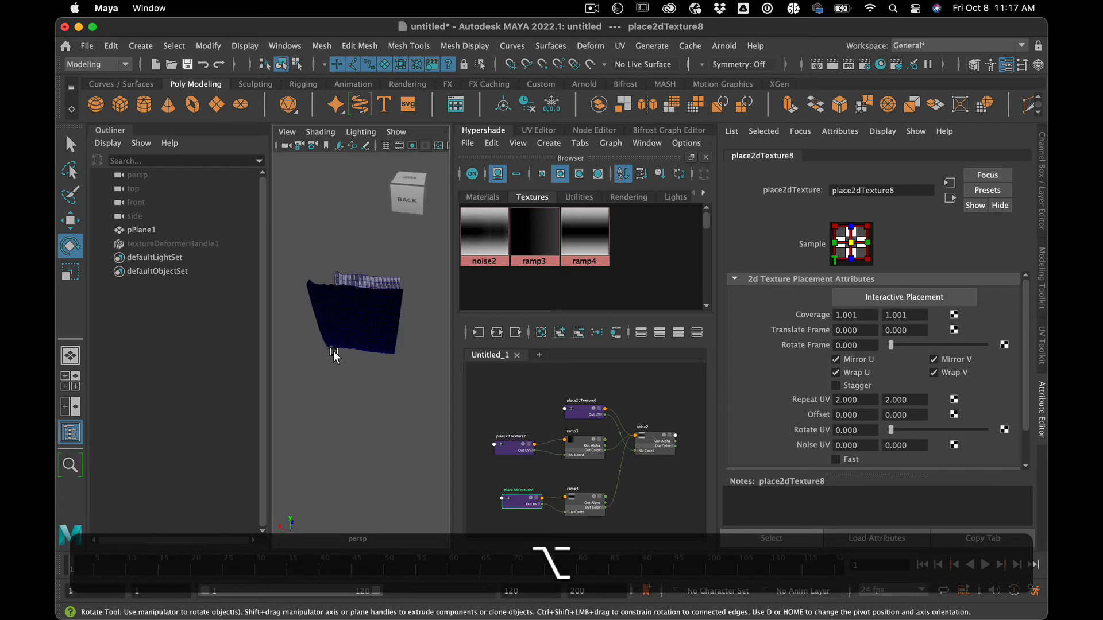
pyautogui.click(576, 506)
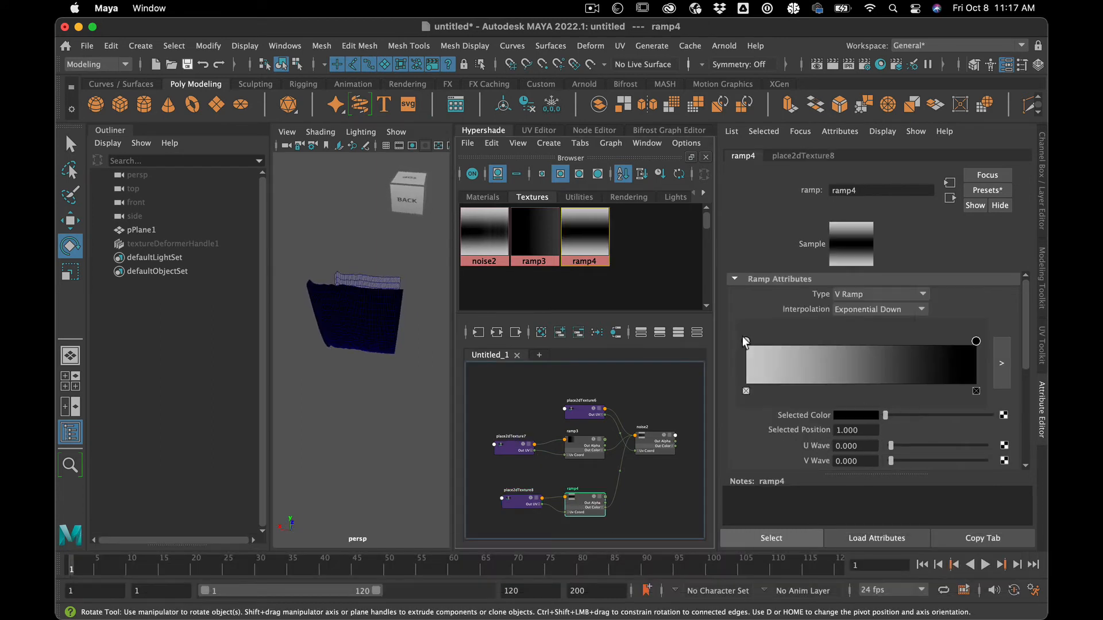
pyautogui.click(746, 341)
pyautogui.moveTo(922, 415)
pyautogui.mouseDown()
pyautogui.moveTo(884, 418)
pyautogui.moveTo(907, 414)
pyautogui.mouseUp()
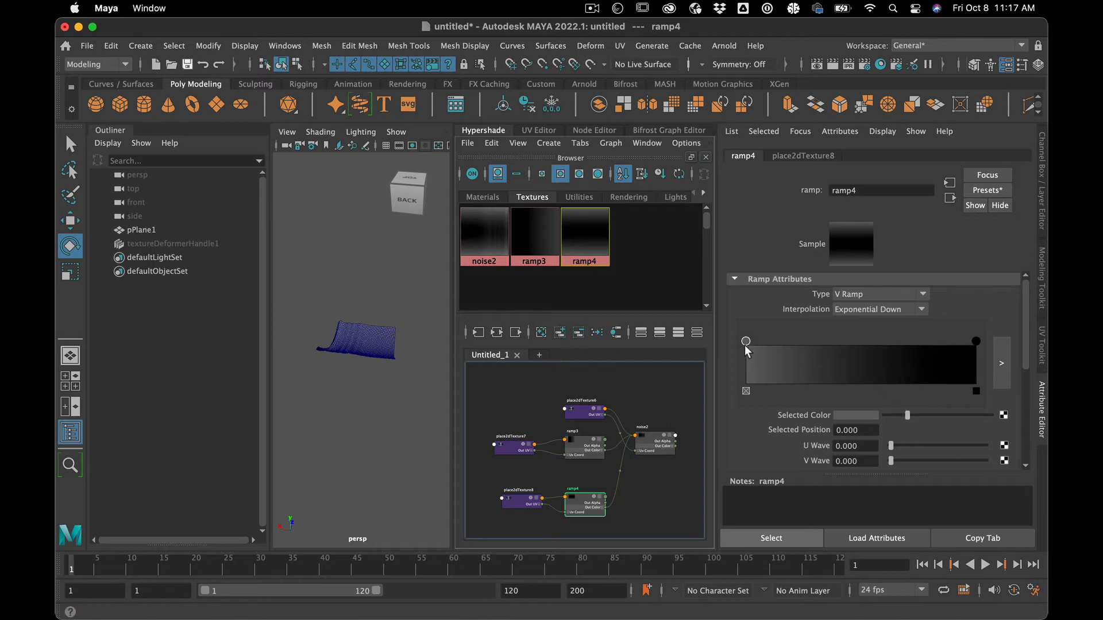
# - Examine the curved, rippled plane from several angles and distances
pyautogui.press('alt')
pyautogui.keyDown('alt'); pyautogui.moveTo(354, 390); pyautogui.dragTo(399, 402); pyautogui.keyUp('alt')
pyautogui.click(366, 372)
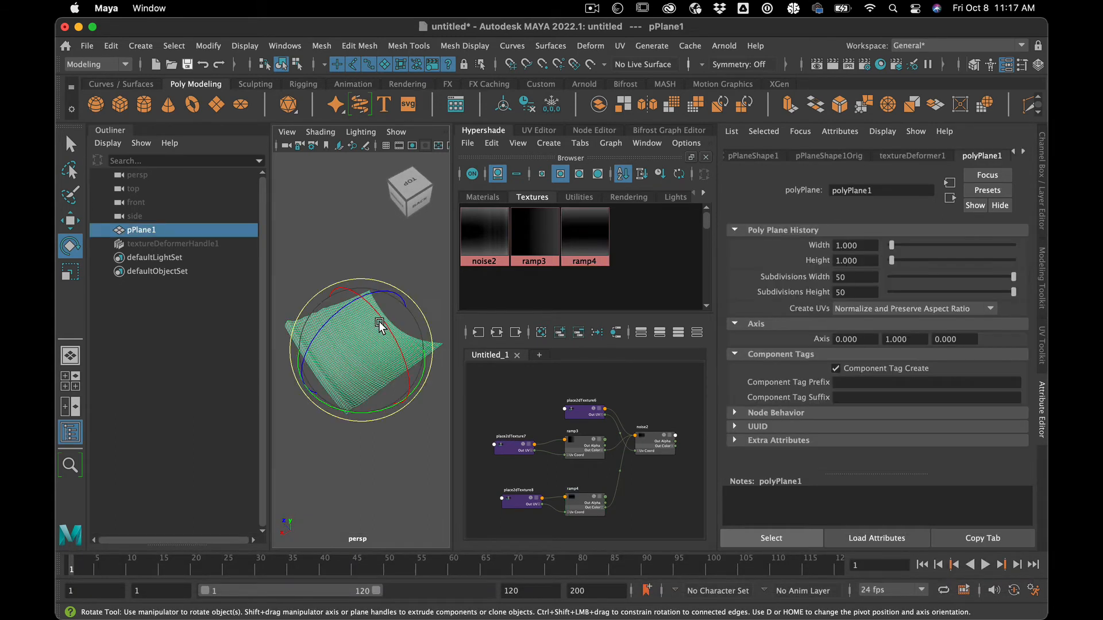
pyautogui.click(374, 457)
pyautogui.scroll(-3, 374, 458)
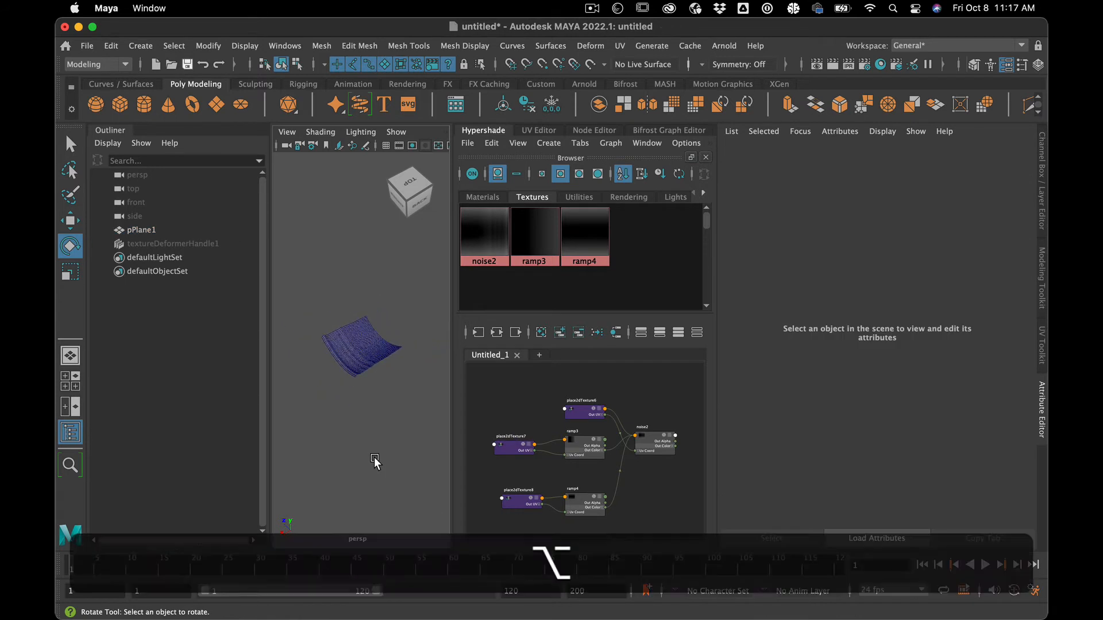
pyautogui.keyDown('alt'); pyautogui.moveTo(374, 458); pyautogui.dragTo(365, 454); pyautogui.keyUp('alt')
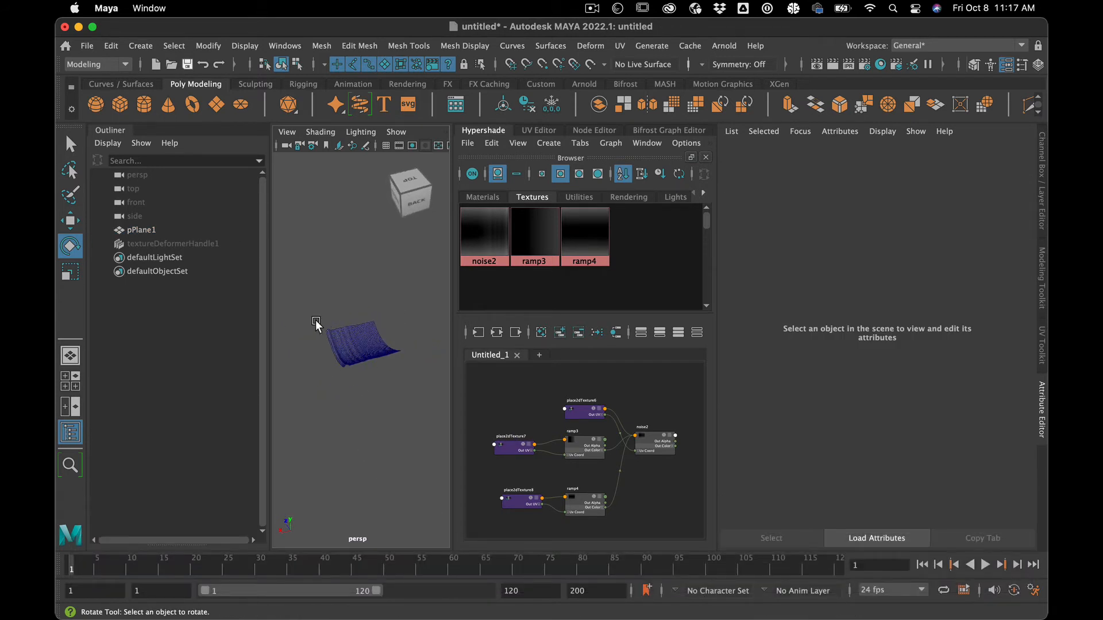
pyautogui.scroll(3, 319, 346)
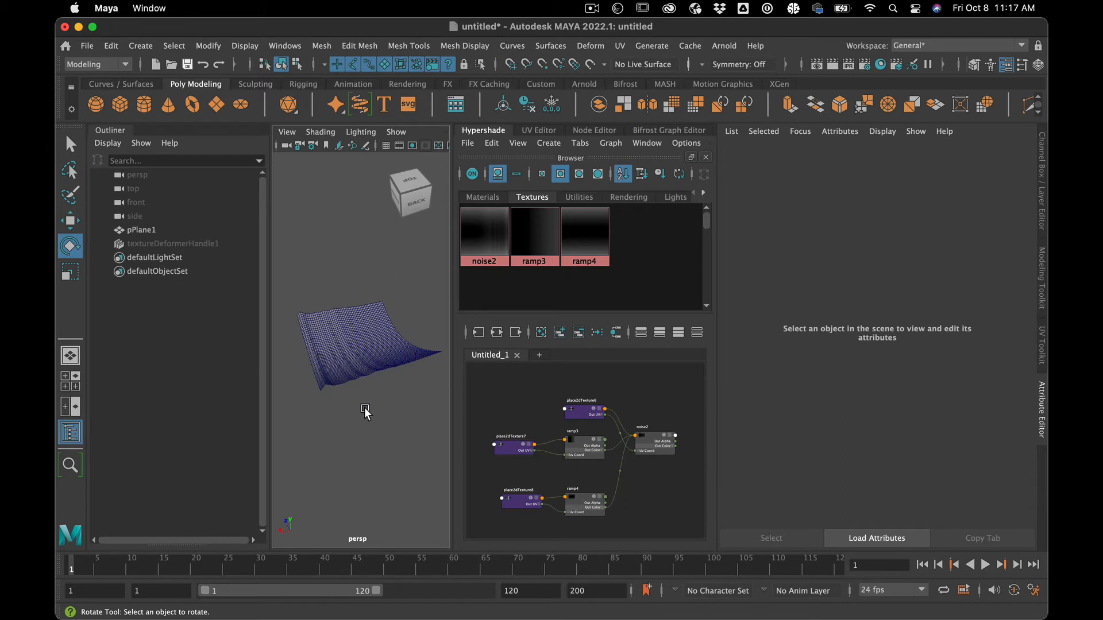
pyautogui.click(368, 325)
pyautogui.click(360, 436)
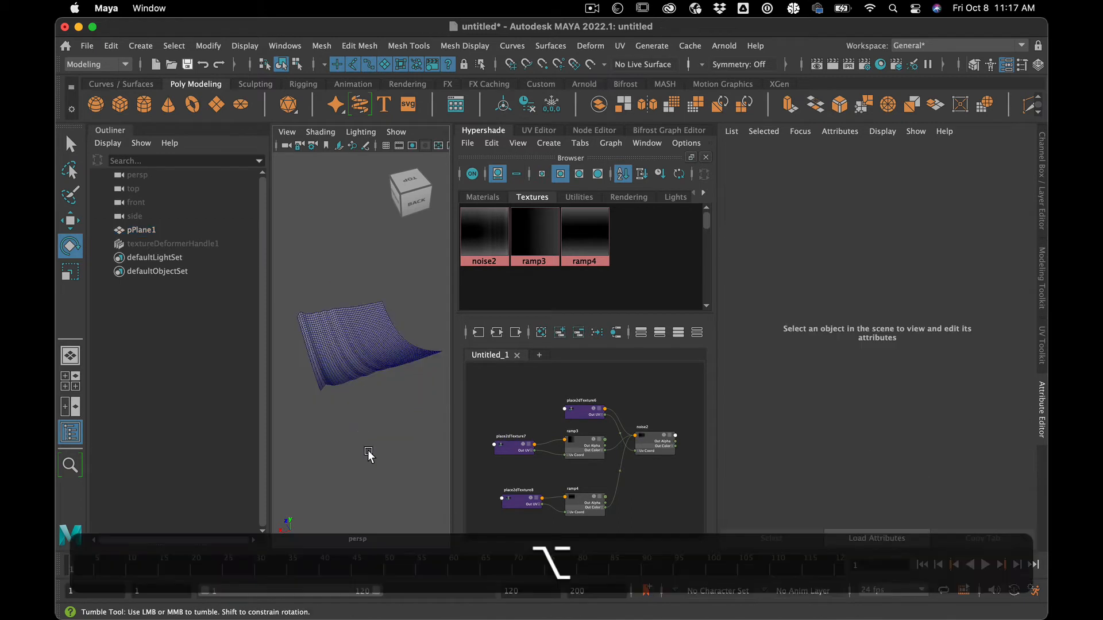
pyautogui.moveTo(369, 456)
pyautogui.keyDown('alt'); pyautogui.mouseDown()
pyautogui.moveTo(365, 483)
pyautogui.moveTo(350, 431)
pyautogui.moveTo(382, 453)
pyautogui.moveTo(382, 466)
pyautogui.moveTo(381, 448)
pyautogui.moveTo(376, 458)
pyautogui.mouseUp(); pyautogui.keyUp('alt')
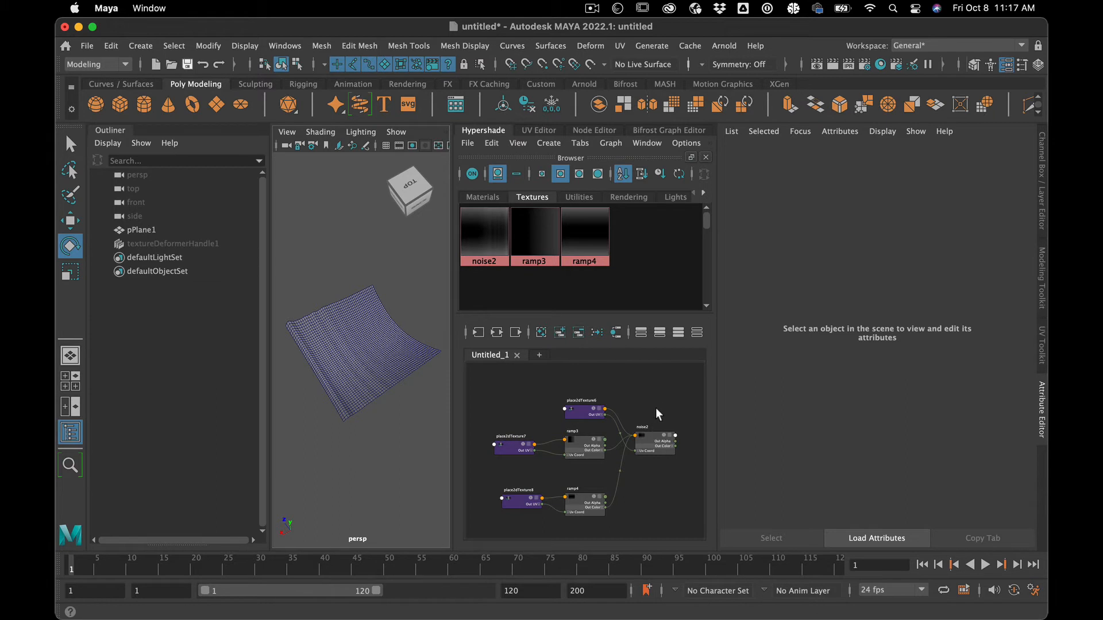
# - Set the plane's Subdivisions Width and Subdivisions Height to 7
pyautogui.click(330, 342)
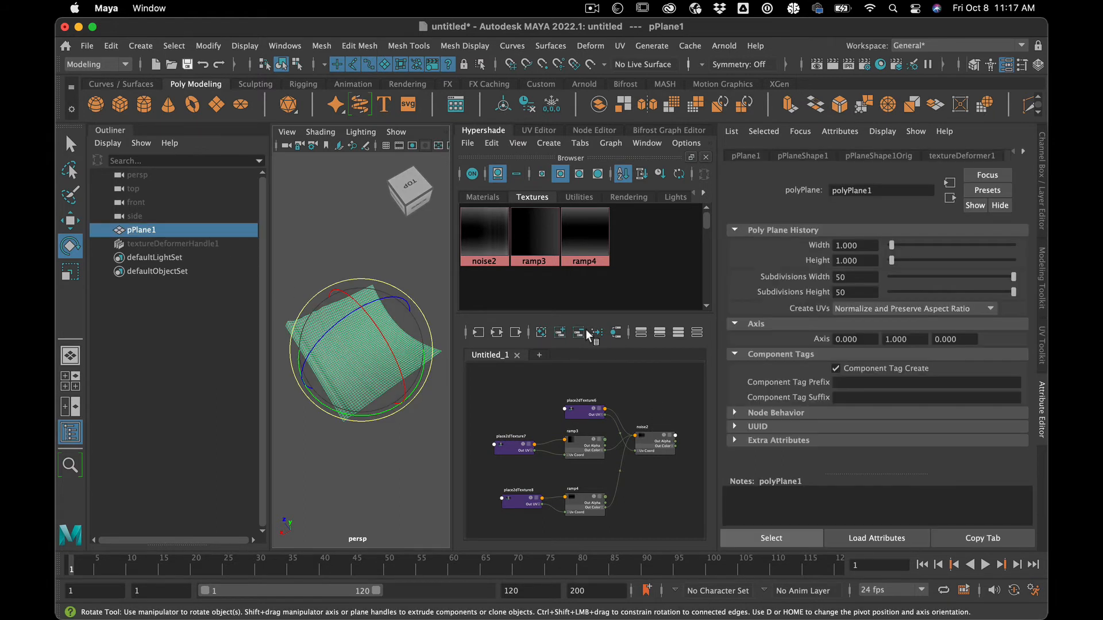
pyautogui.click(963, 158)
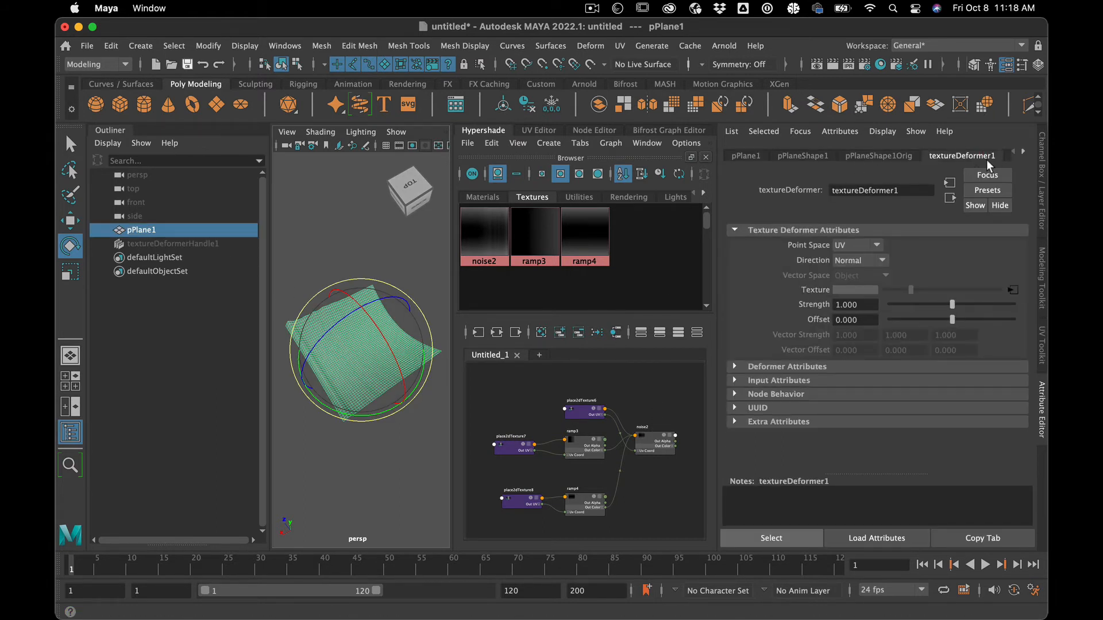
pyautogui.click(1023, 151)
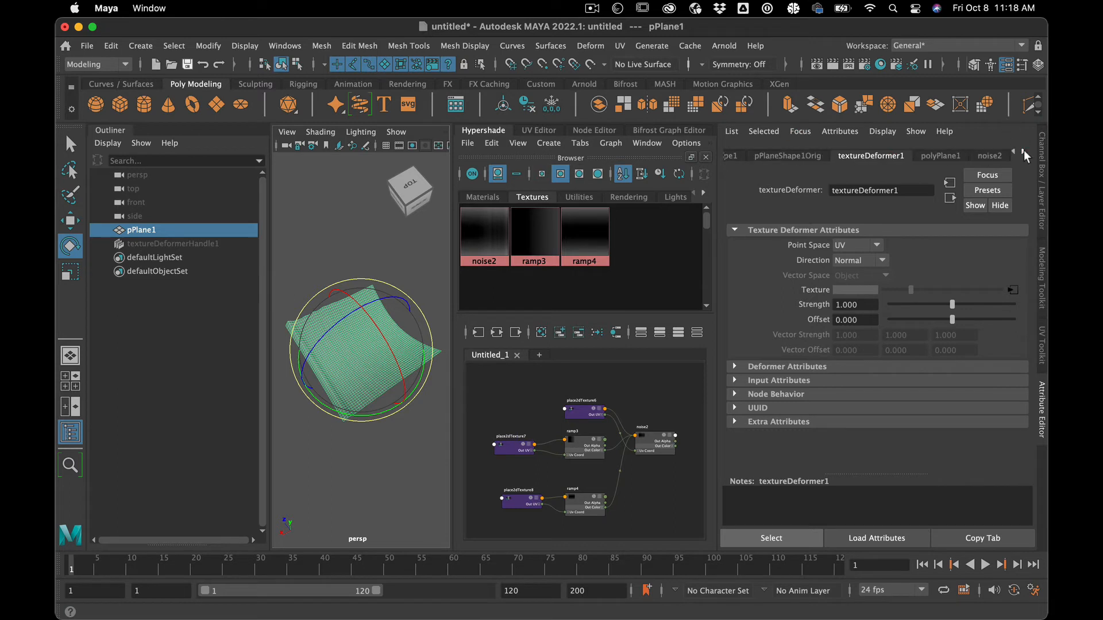
pyautogui.click(939, 155)
pyautogui.moveTo(945, 277); pyautogui.dragTo(905, 278)
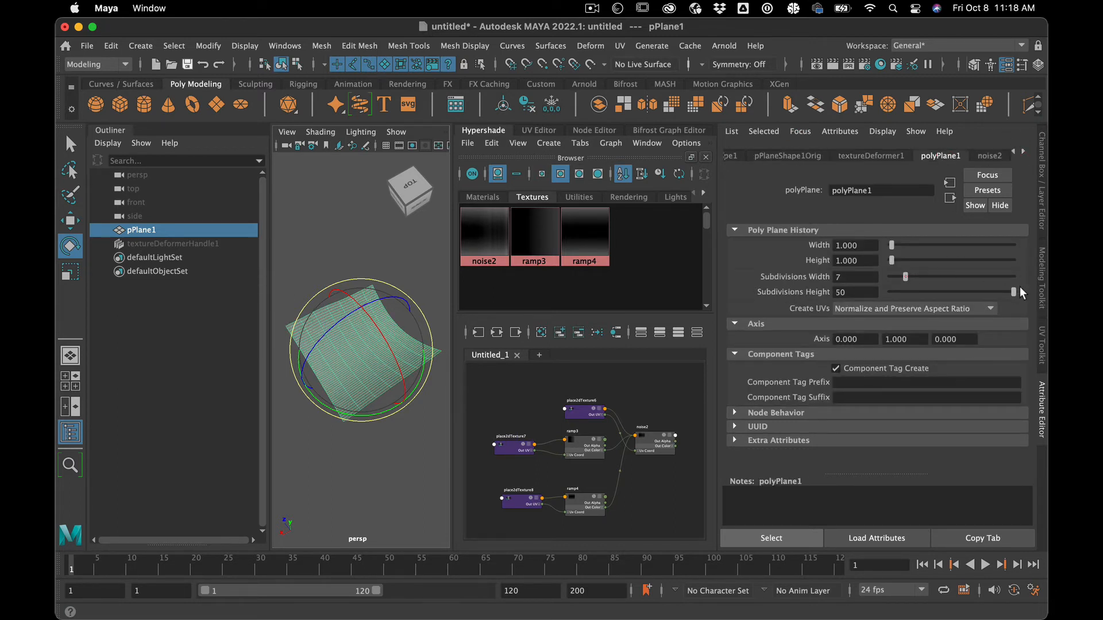
pyautogui.moveTo(1012, 289); pyautogui.dragTo(903, 290)
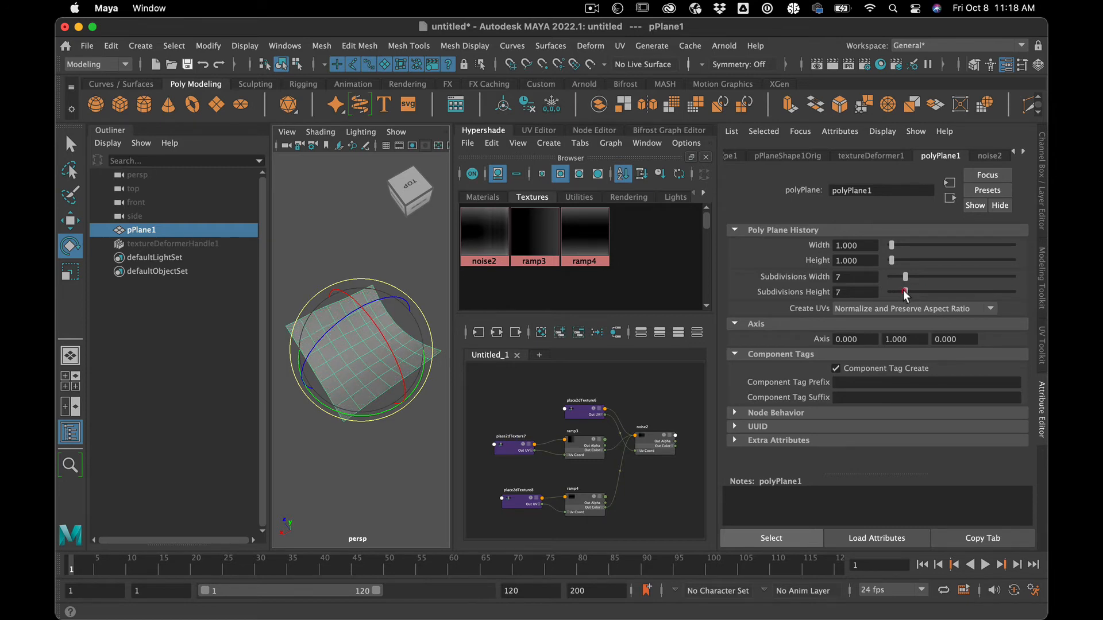
# - Check the Direction options of the existing texture deformer, leaving it set to Normal
pyautogui.click(167, 246)
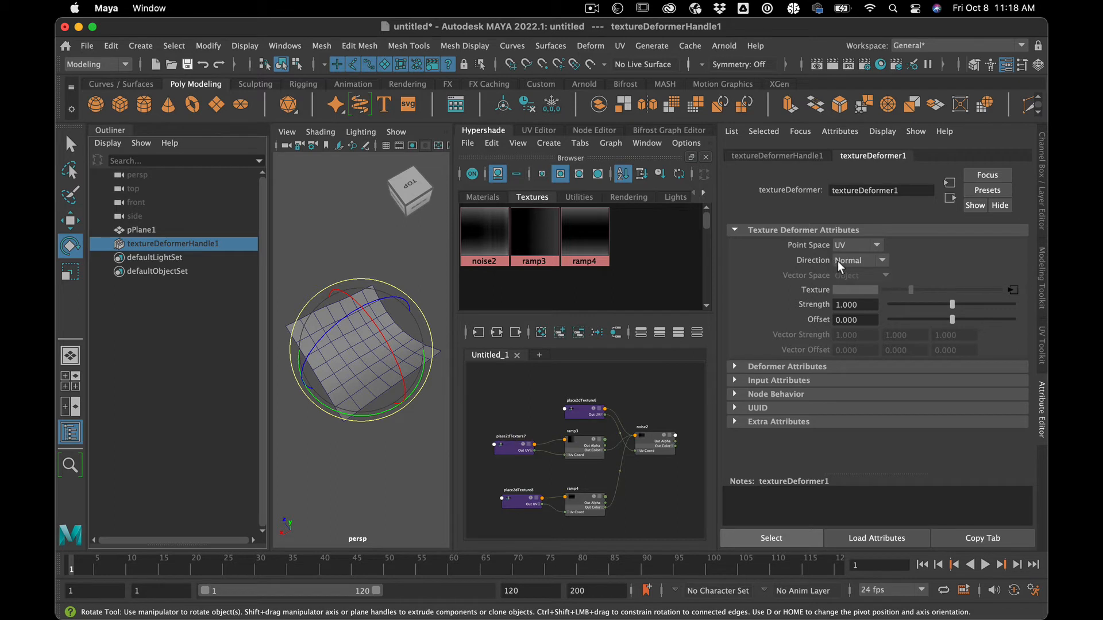
pyautogui.click(837, 261)
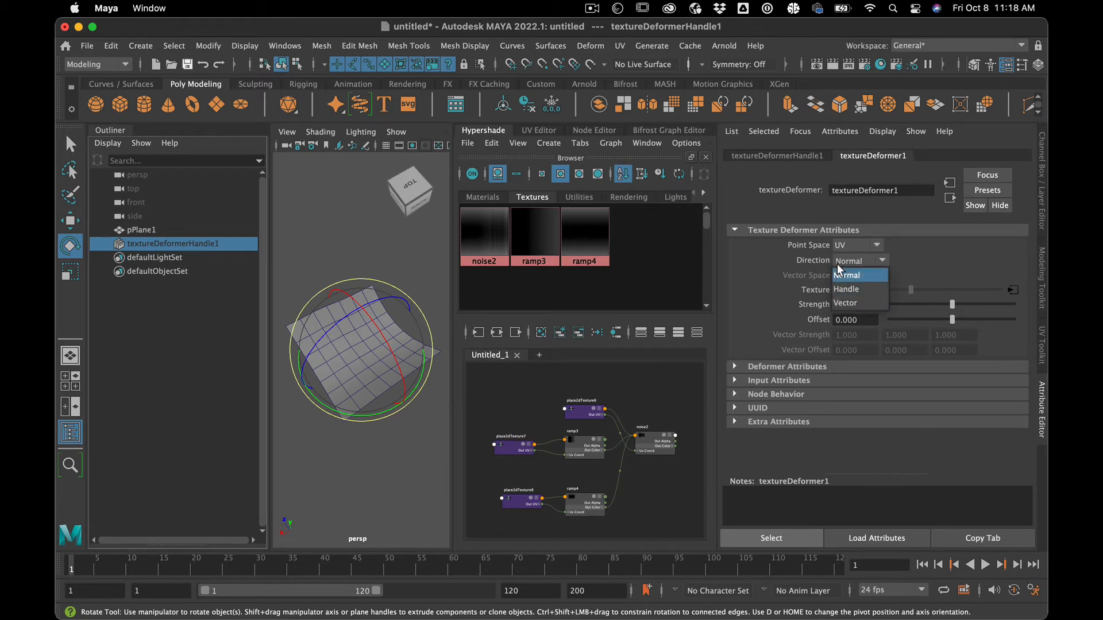
pyautogui.click(783, 250)
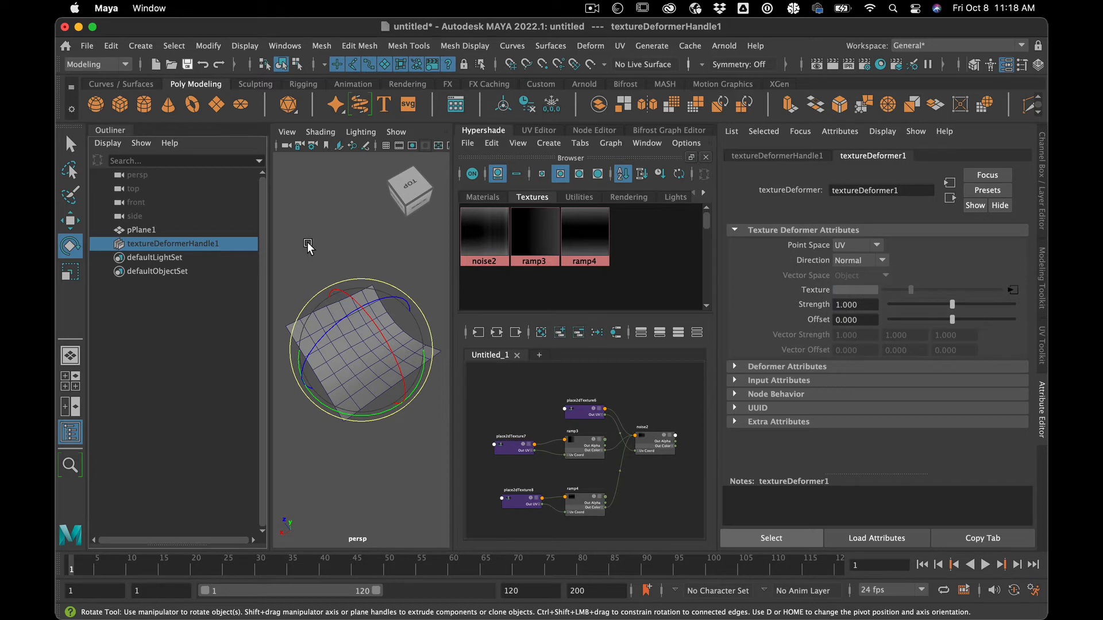
# - Add a second Texture deformer to pPlane1
pyautogui.click(210, 231)
pyautogui.moveTo(391, 363)
pyautogui.keyDown('alt'); pyautogui.mouseDown()
pyautogui.moveTo(374, 349)
pyautogui.moveTo(384, 363)
pyautogui.mouseUp(); pyautogui.keyUp('alt')
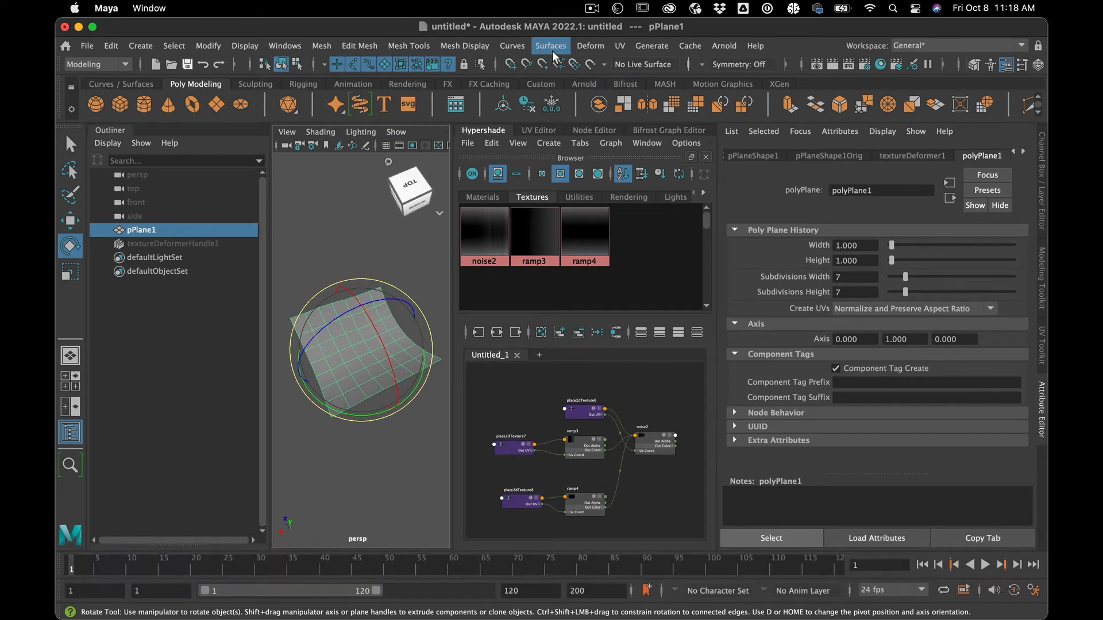
pyautogui.click(589, 49)
pyautogui.moveTo(707, 293)
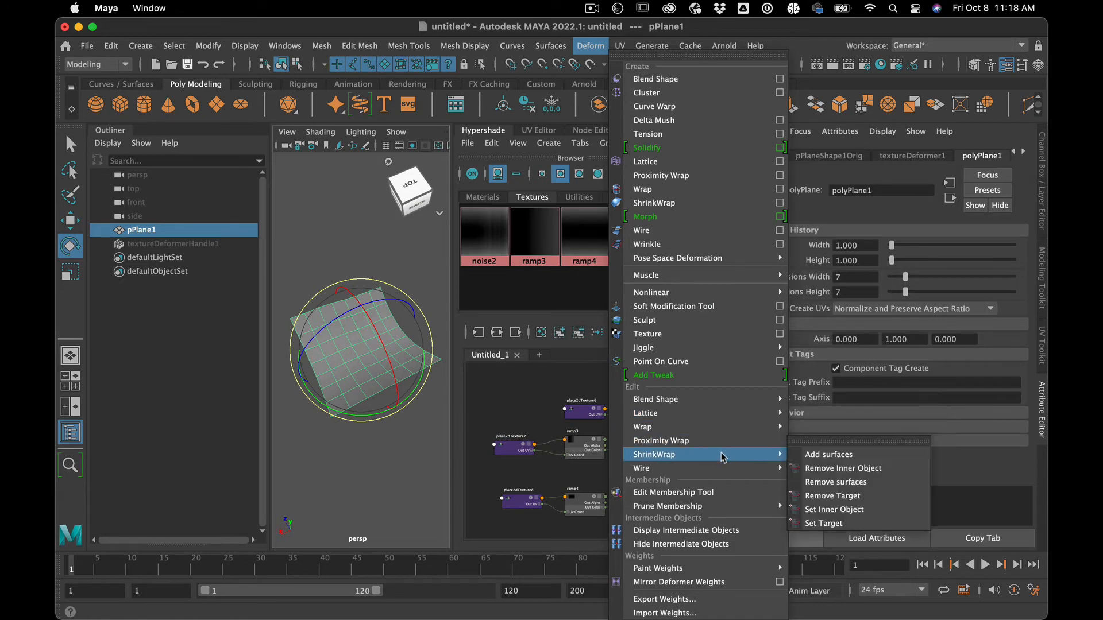
pyautogui.click(715, 334)
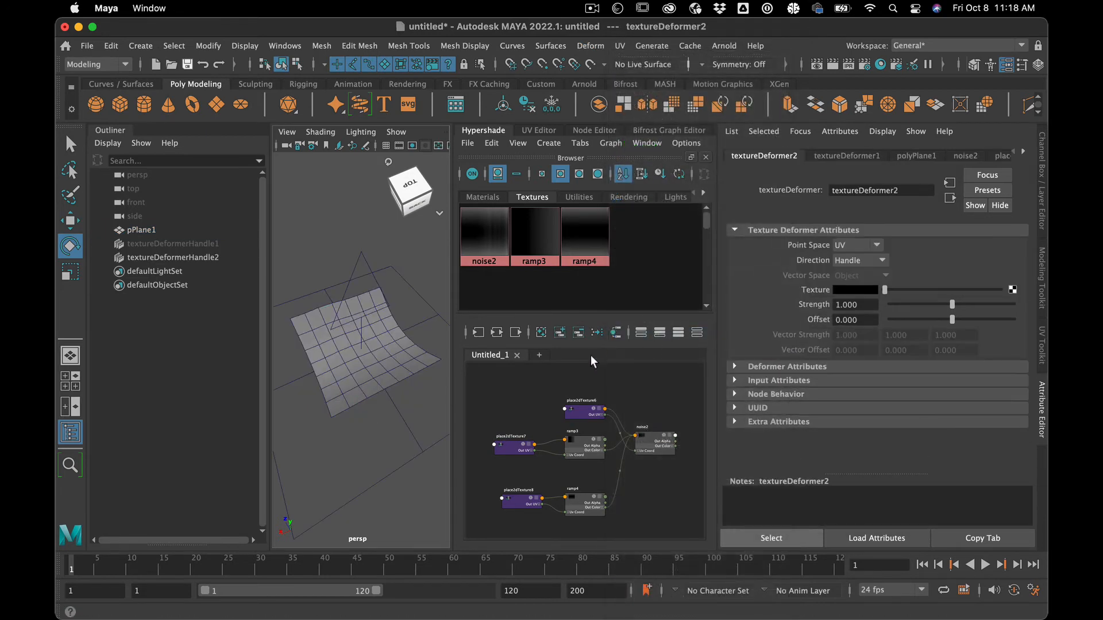
# - Graph the connections of textureDeformerHandle2 in the Node Editor and move its node below textureDeformer2
pyautogui.click(213, 258)
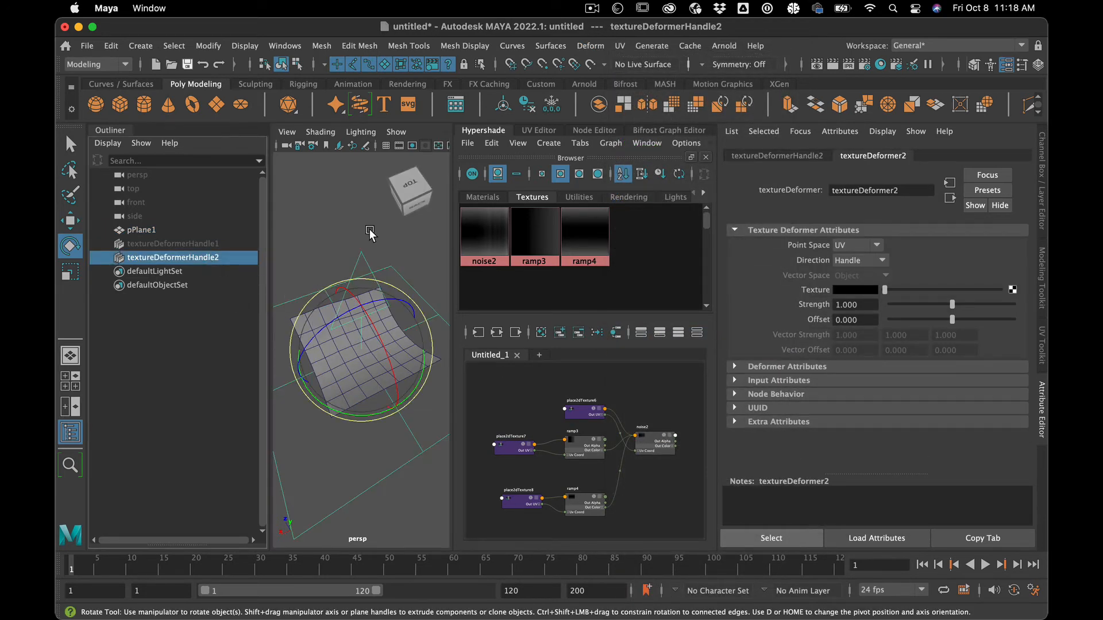
pyautogui.click(609, 132)
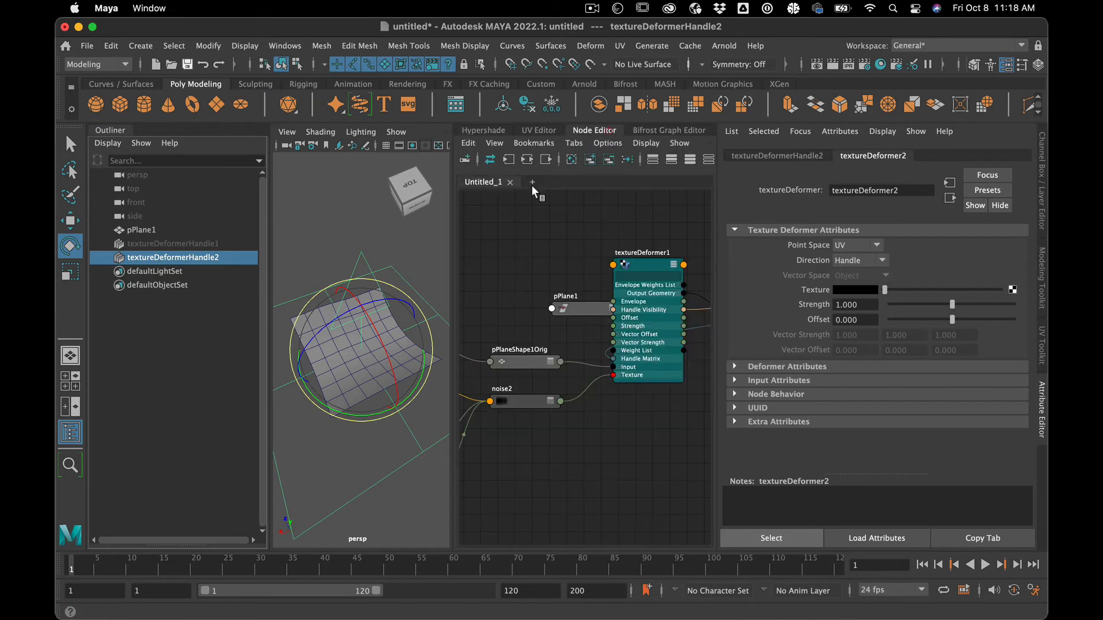
pyautogui.click(526, 159)
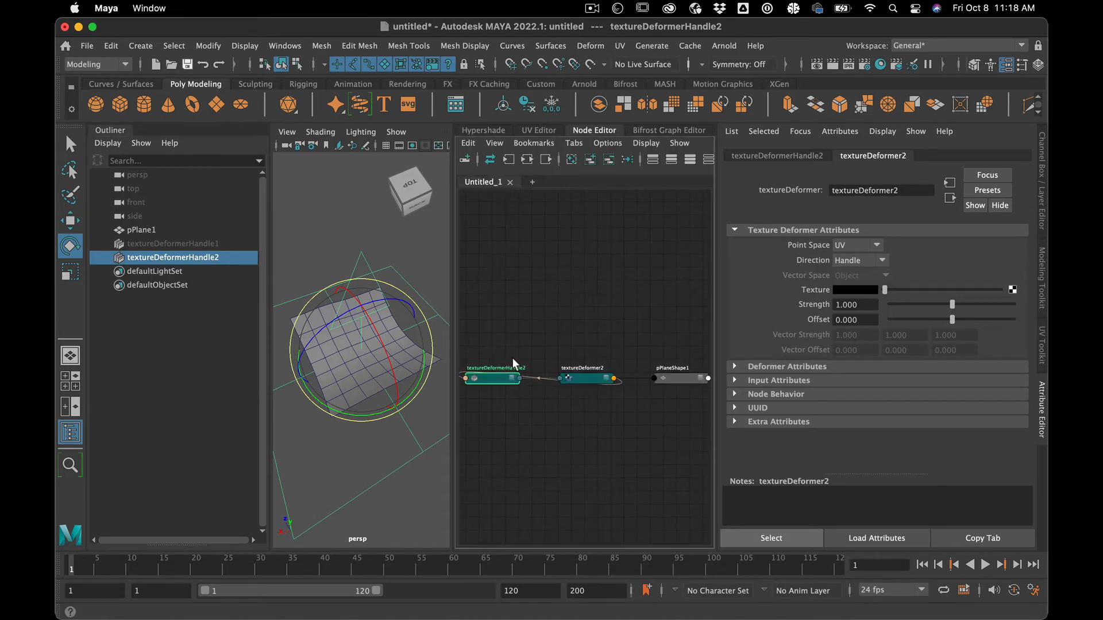
pyautogui.moveTo(512, 365); pyautogui.dragTo(629, 445)
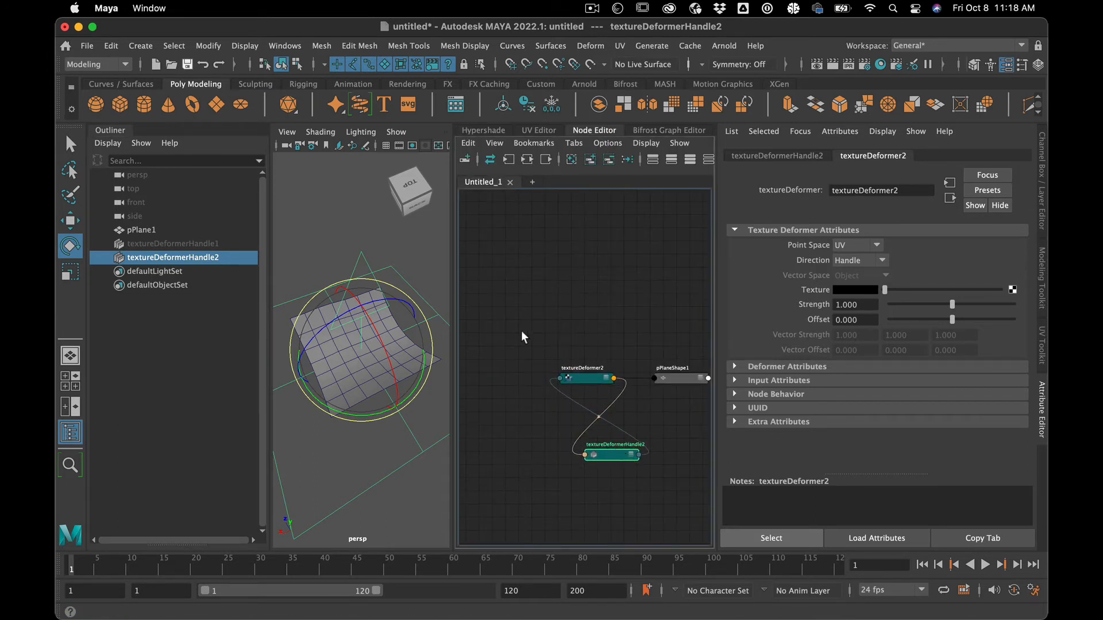
# - Graph the input and output connections of pPlane1 in the Node Editor to show the whole deformer chain
pyautogui.click(172, 230)
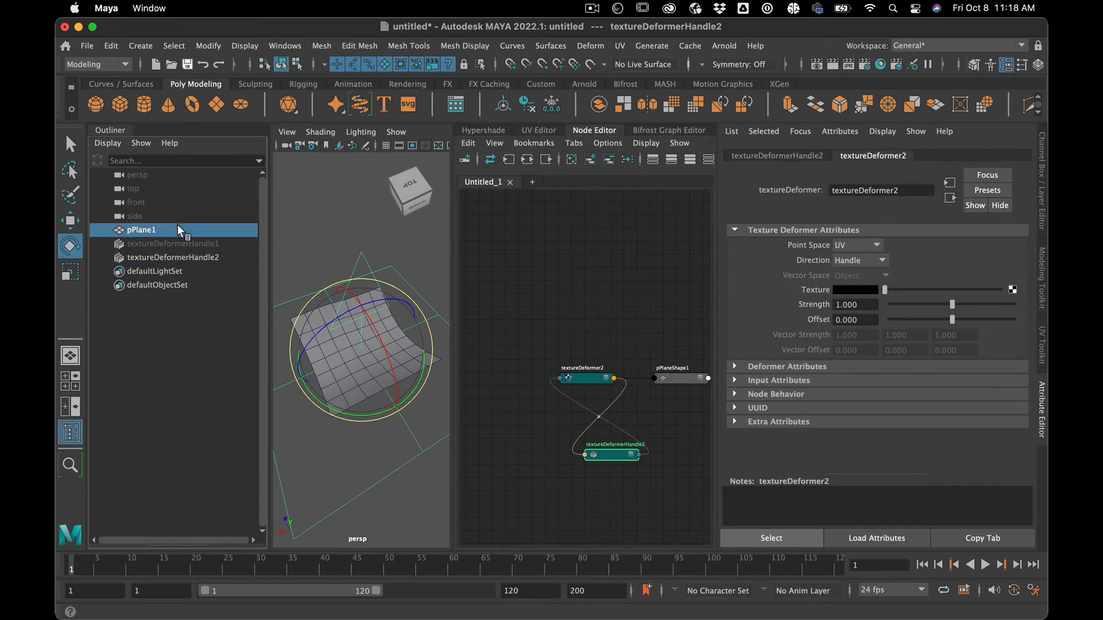
pyautogui.click(527, 160)
pyautogui.scroll(6, 568, 341)
pyautogui.scroll(-5, 566, 345)
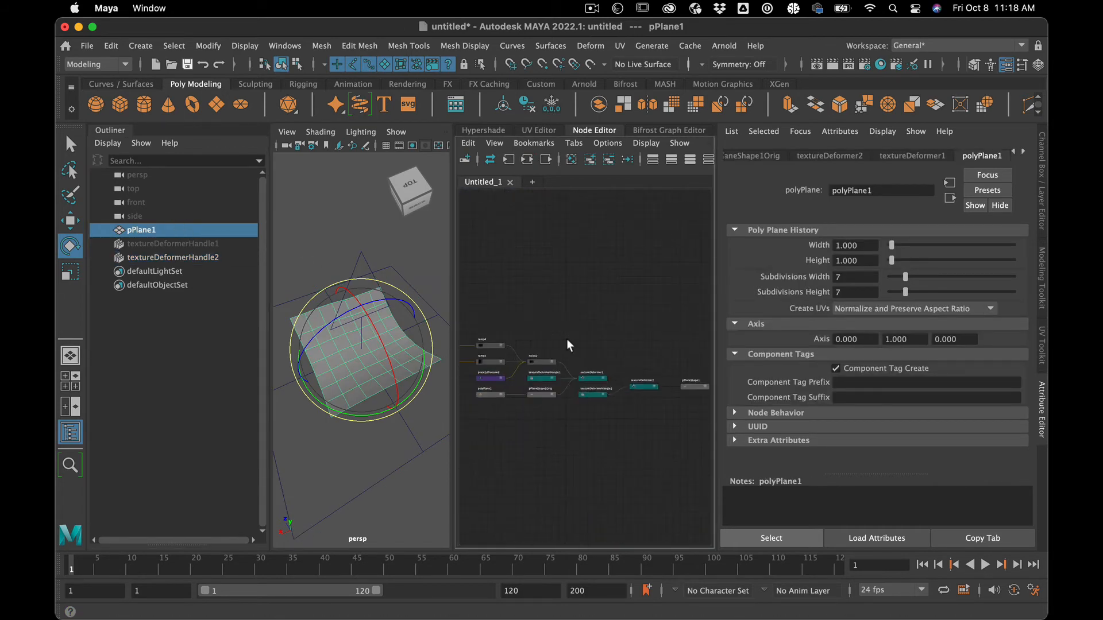
pyautogui.moveTo(527, 467)
pyautogui.keyDown('alt'); pyautogui.mouseDown(button='middle')
pyautogui.moveTo(599, 473)
pyautogui.moveTo(583, 458)
pyautogui.moveTo(522, 458)
pyautogui.mouseUp(button='middle'); pyautogui.keyUp('alt')
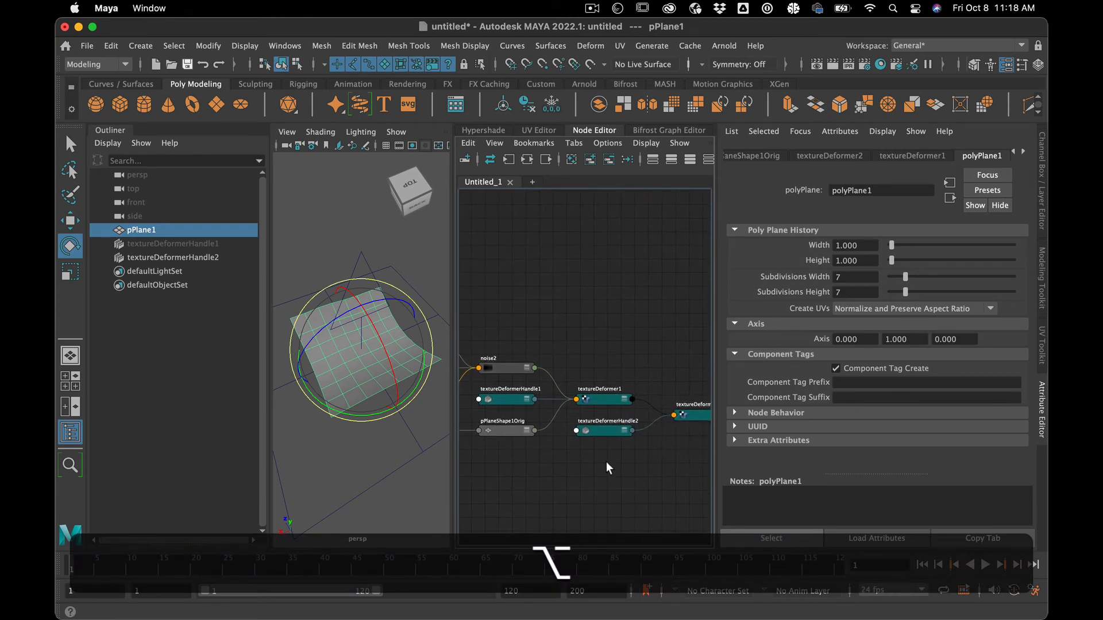
pyautogui.keyDown('alt'); pyautogui.moveTo(607, 466); pyautogui.dragTo(490, 462, button='middle'); pyautogui.keyUp('alt')
# - Set the Direction of the textureDeformer2 node to Vector
pyautogui.click(575, 417)
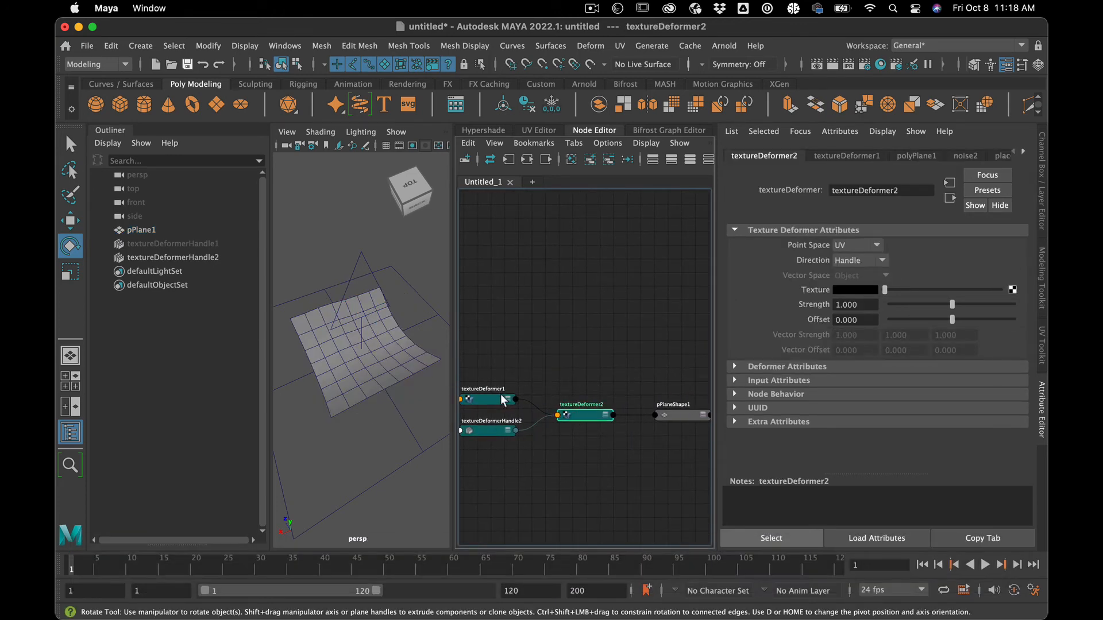
pyautogui.keyDown('alt'); pyautogui.moveTo(589, 480); pyautogui.dragTo(574, 472, button='middle'); pyautogui.keyUp('alt')
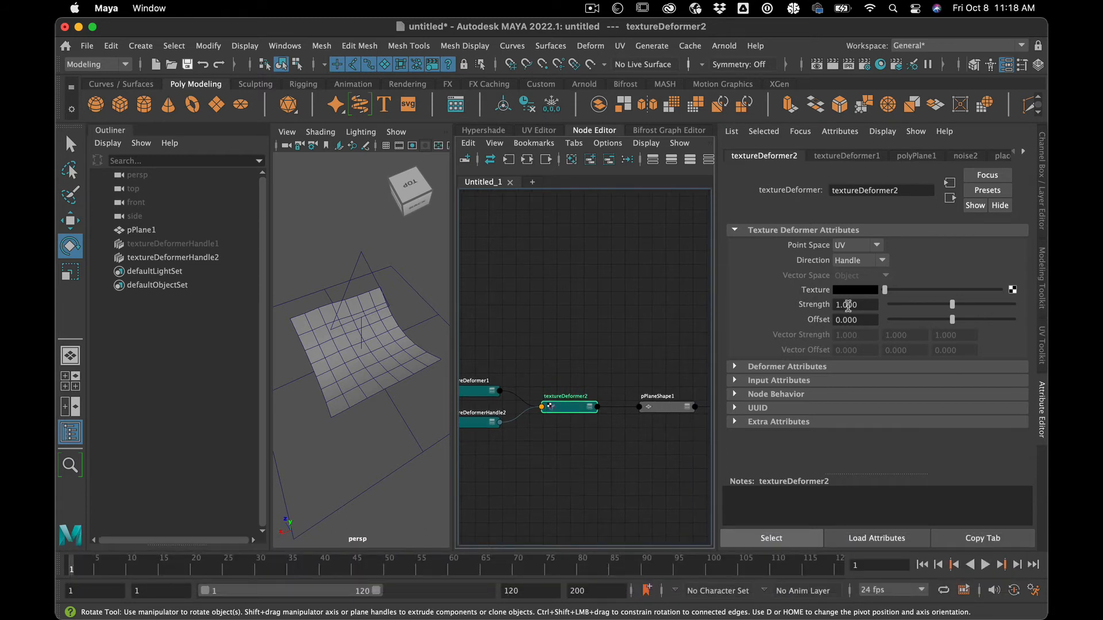
pyautogui.click(857, 260)
pyautogui.click(849, 306)
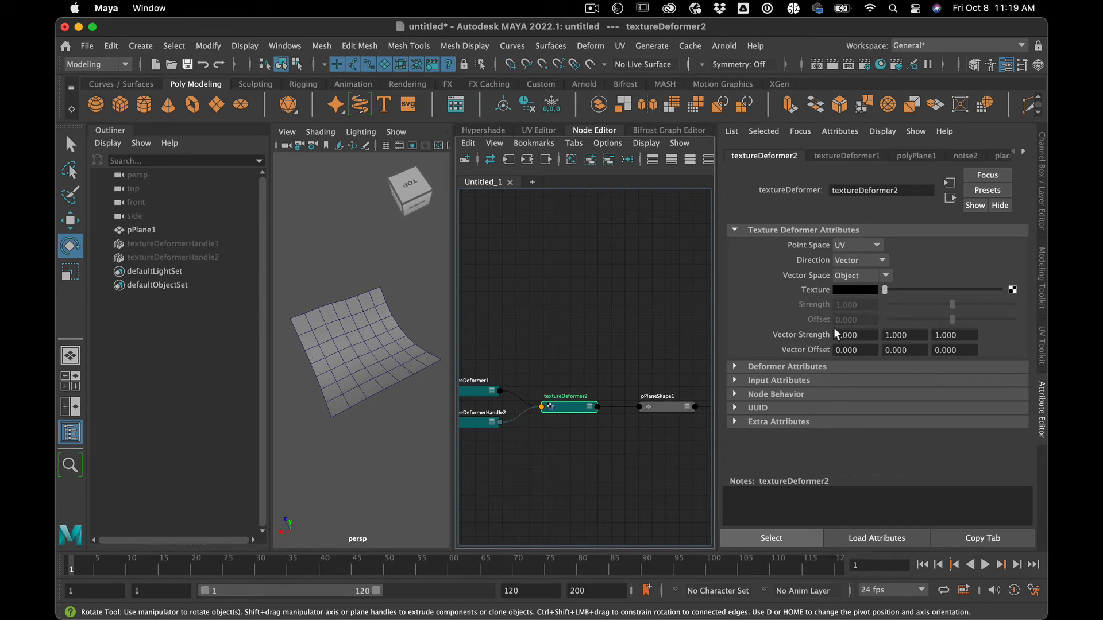
# - Set the first two Vector Strength components of textureDeformer2 to 0
pyautogui.click(869, 336)
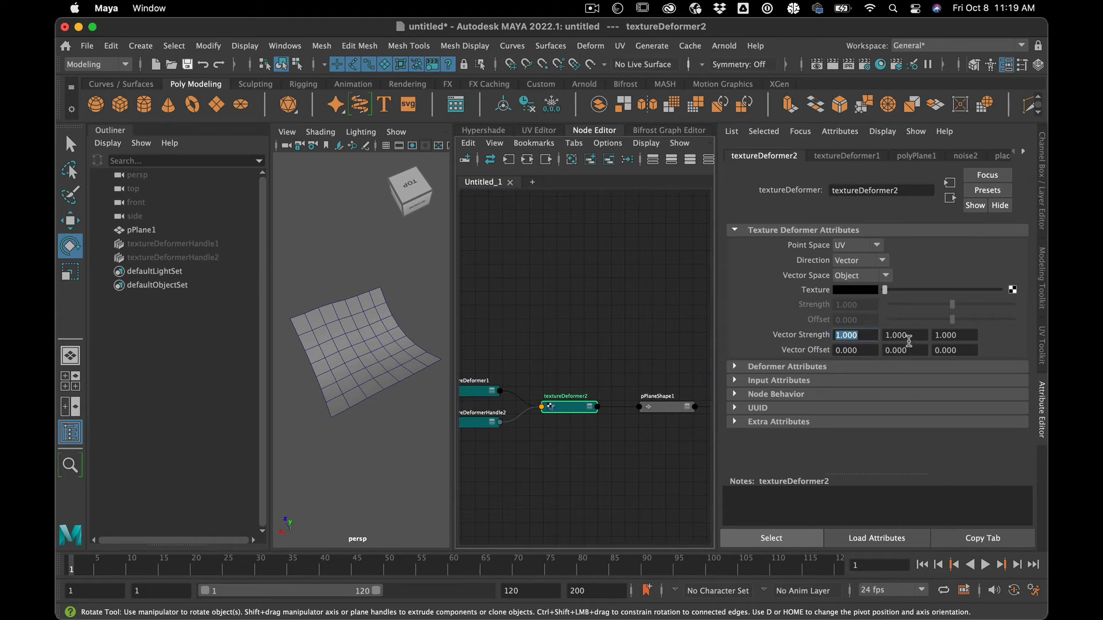
pyautogui.write('0')
pyautogui.press('Tab')
pyautogui.write('0')
pyautogui.press('Return')
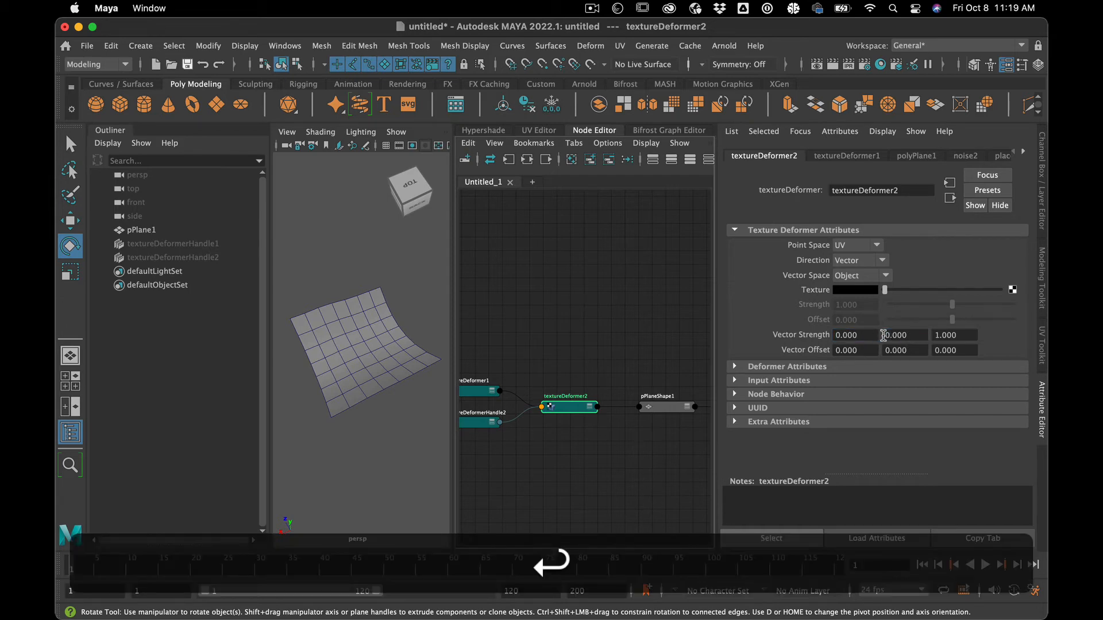
# - Map a Ramp texture to the Texture attribute of textureDeformer2, keeping its end colour markers at positions 0 and 1
pyautogui.click(1013, 291)
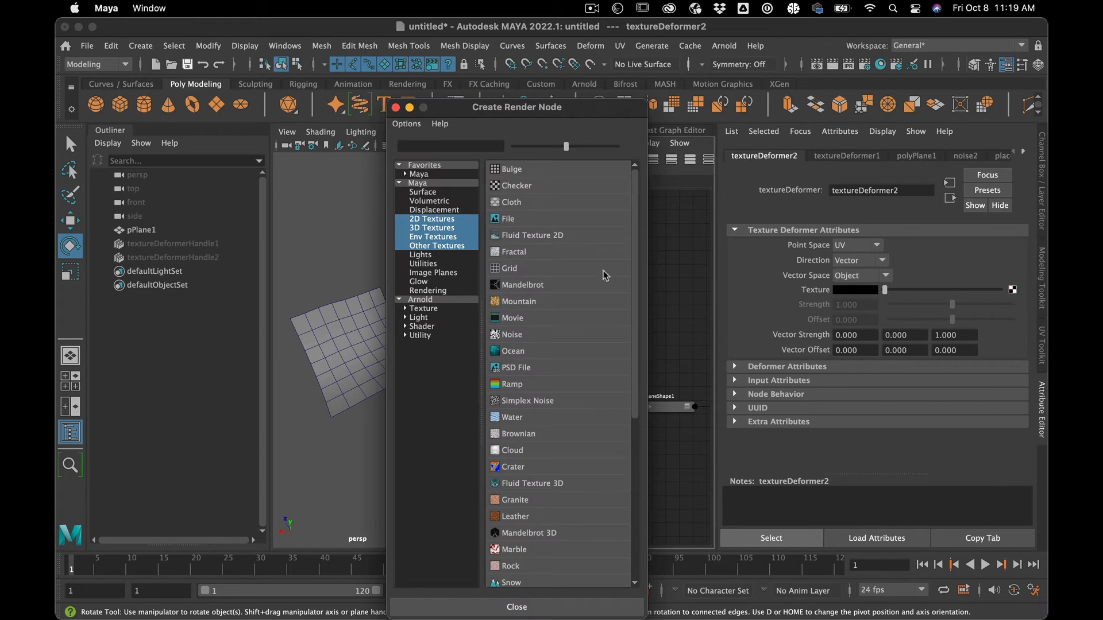
pyautogui.click(514, 380)
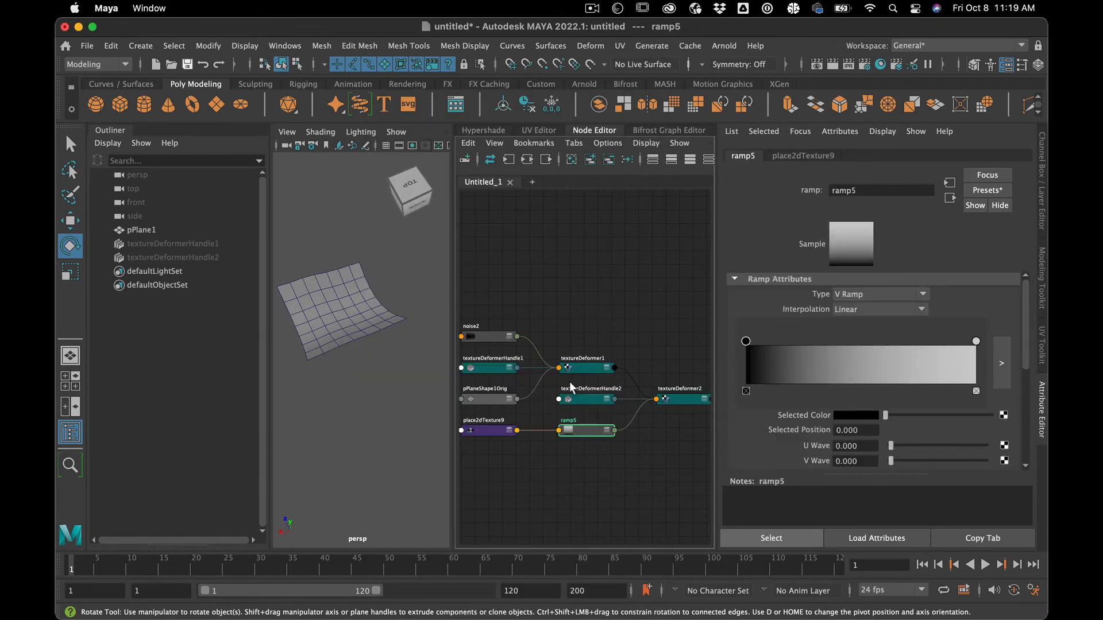
pyautogui.moveTo(750, 340); pyautogui.dragTo(726, 342)
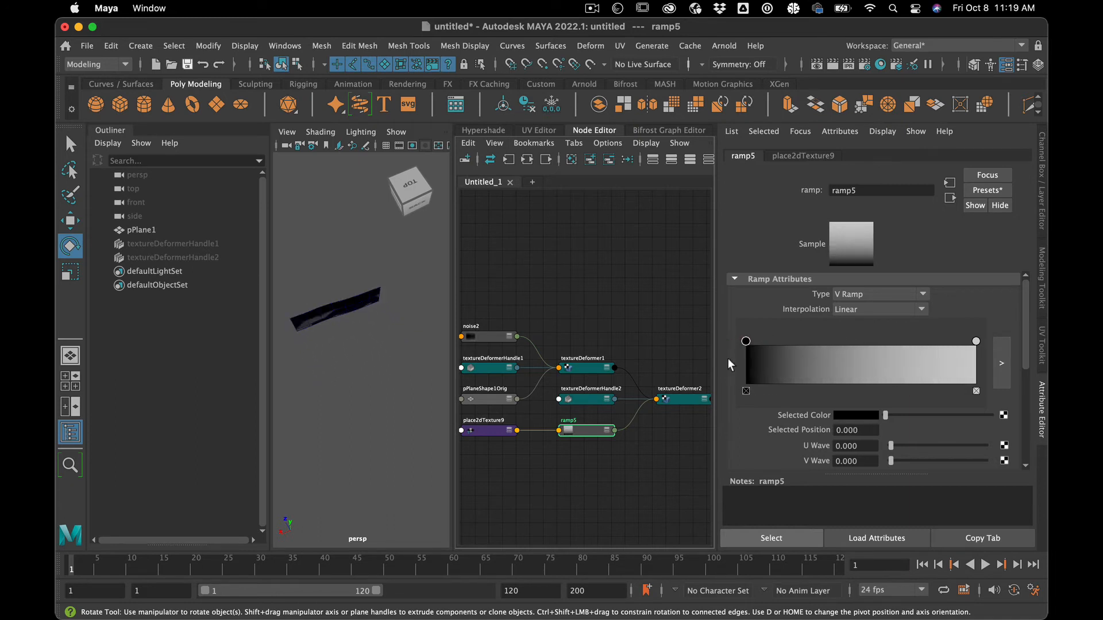
pyautogui.moveTo(977, 345); pyautogui.dragTo(1032, 349)
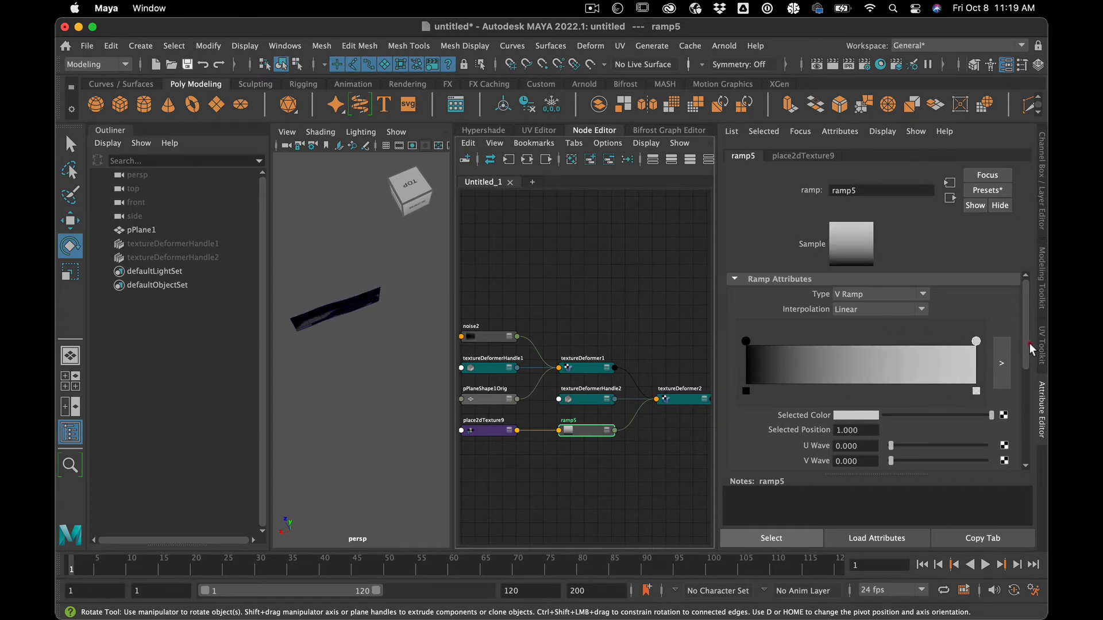
# - Set the second Vector Strength component of textureDeformer2 to 1 and the third to 0, and inspect the plane's deformation
pyautogui.click(674, 401)
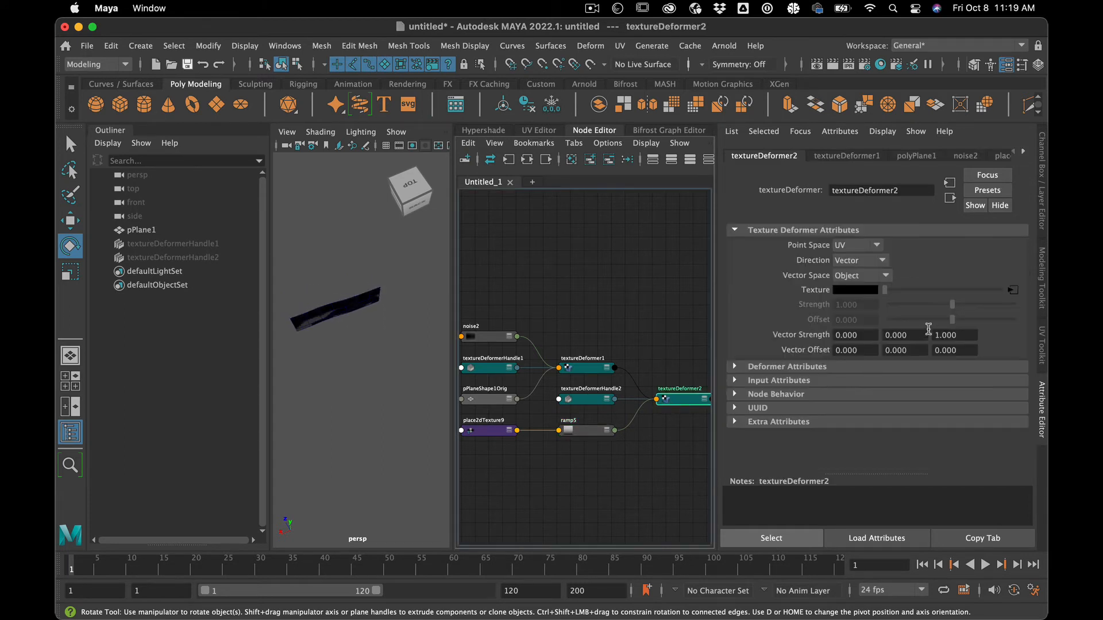
pyautogui.moveTo(925, 335); pyautogui.dragTo(861, 325)
pyautogui.write('1')
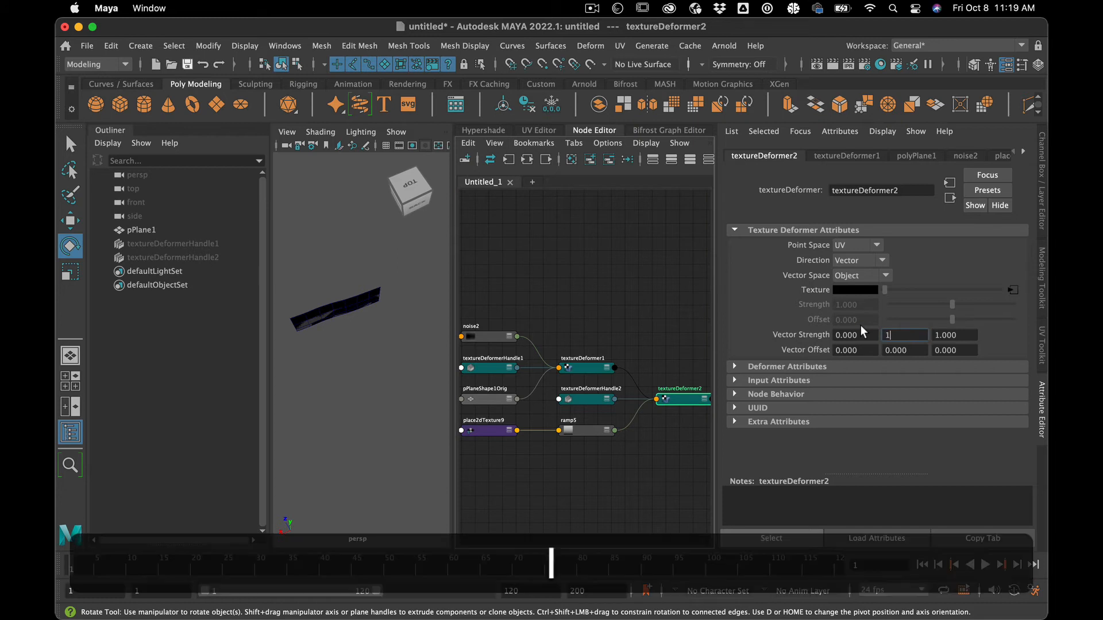
pyautogui.press('Tab')
pyautogui.write('0')
pyautogui.press('Return')
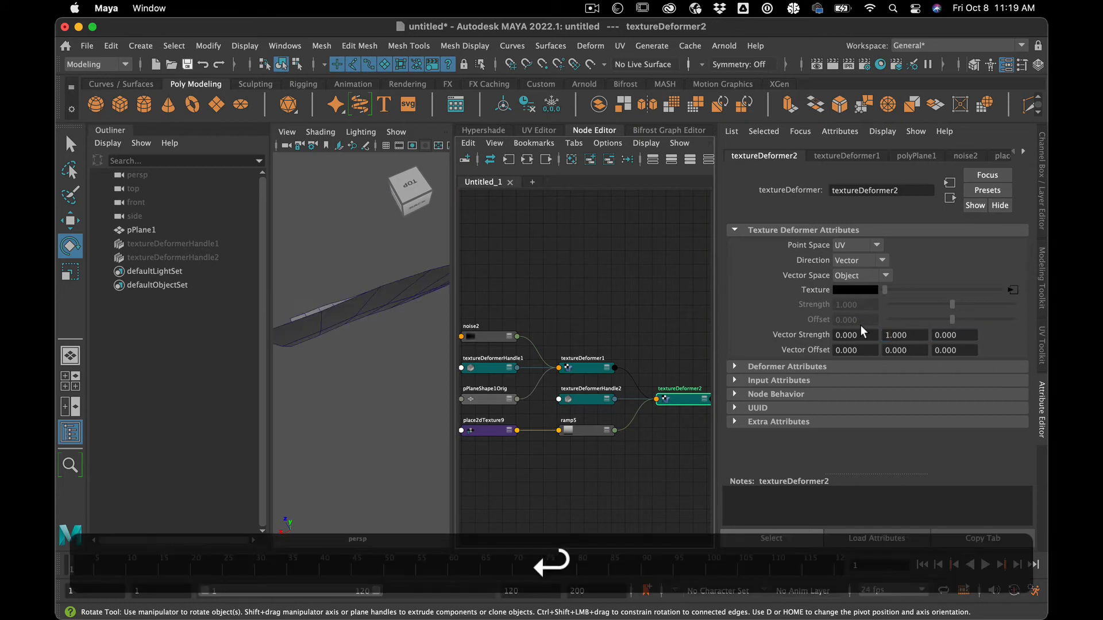
pyautogui.hotkey('alt', 'Return')
pyautogui.moveTo(372, 364)
pyautogui.keyDown('alt'); pyautogui.mouseDown()
pyautogui.moveTo(413, 377)
pyautogui.moveTo(425, 353)
pyautogui.moveTo(384, 348)
pyautogui.mouseUp(); pyautogui.keyUp('alt')
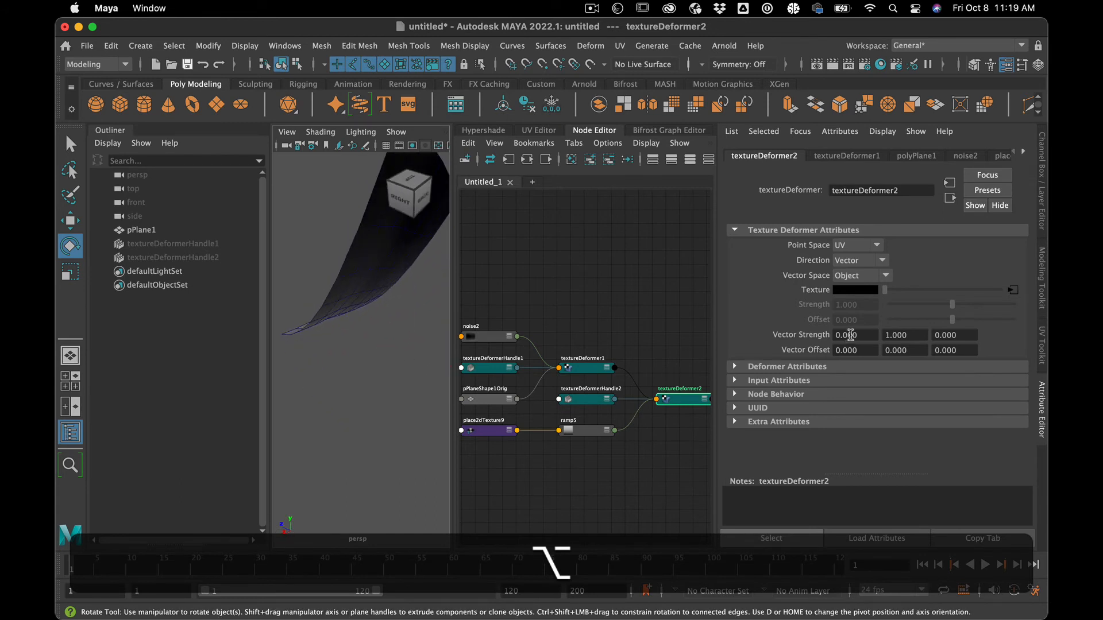
pyautogui.click(736, 381)
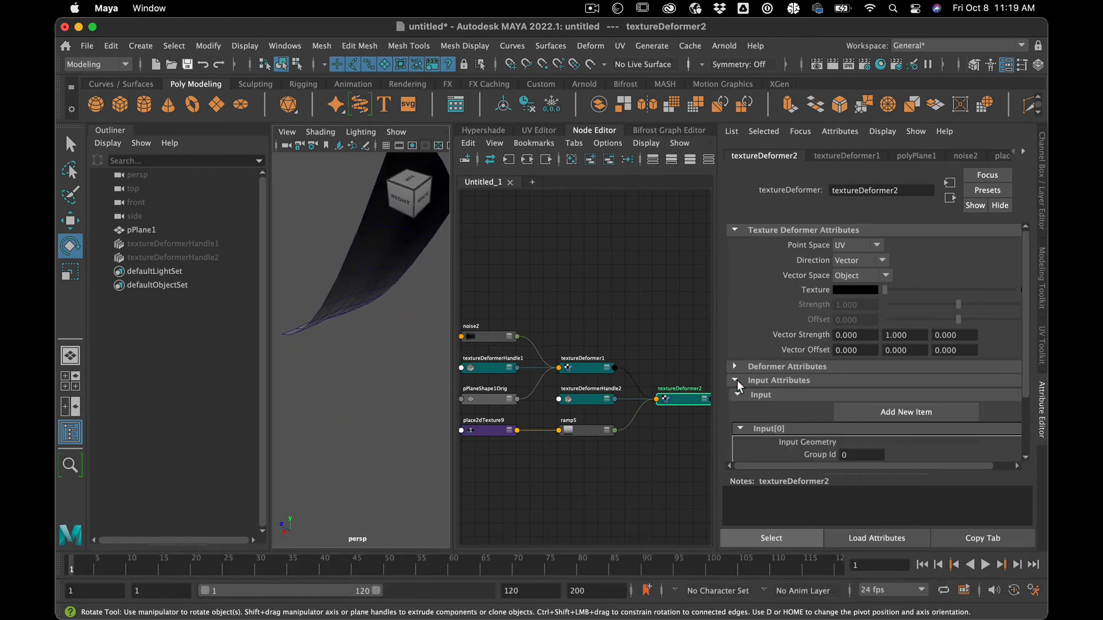
pyautogui.click(737, 380)
pyautogui.click(736, 363)
pyautogui.click(735, 363)
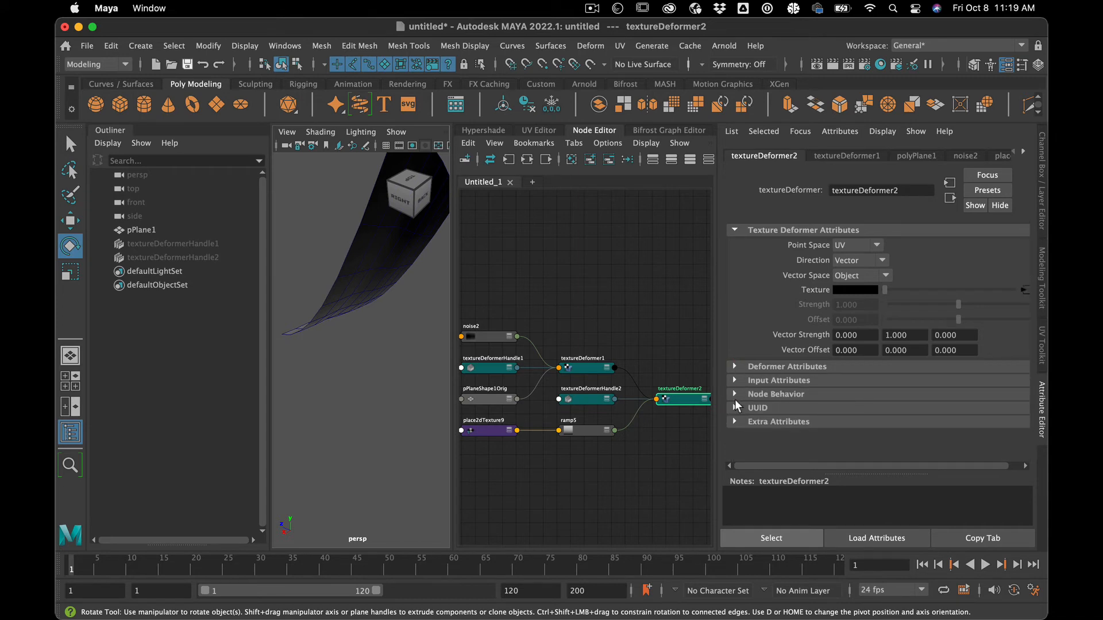
# - Set the first Vector Strength component of textureDeformer2 to 1 and the second to 0, and inspect the plane from above
pyautogui.click(865, 336)
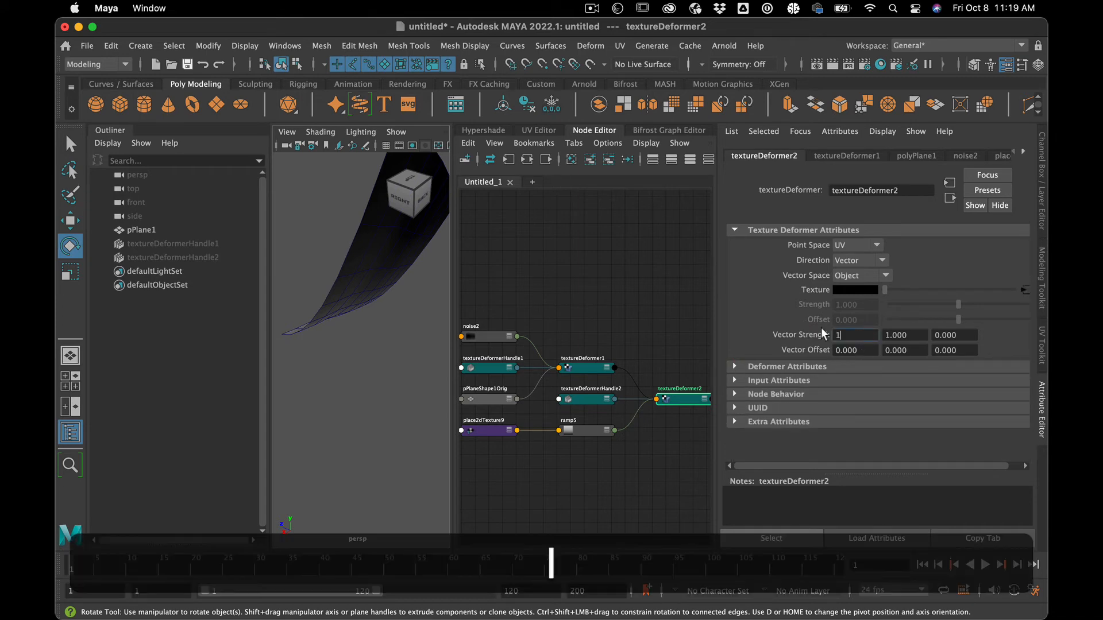
pyautogui.write('1')
pyautogui.press('Tab')
pyautogui.write('0')
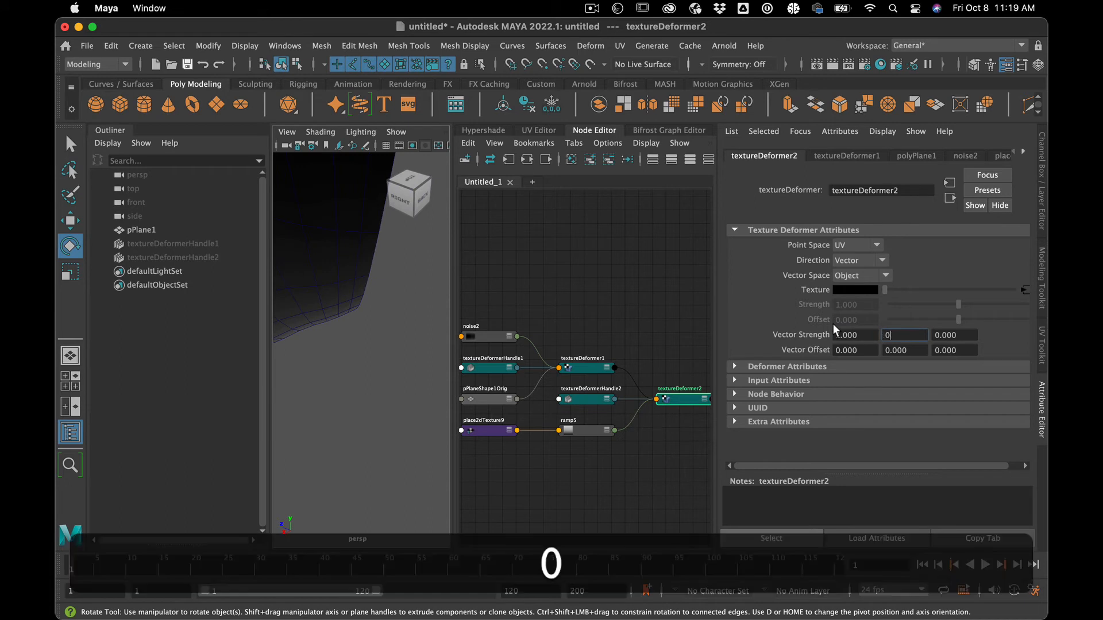
pyautogui.press('Return')
pyautogui.keyDown('alt'); pyautogui.moveTo(357, 374); pyautogui.dragTo(470, 415); pyautogui.keyUp('alt')
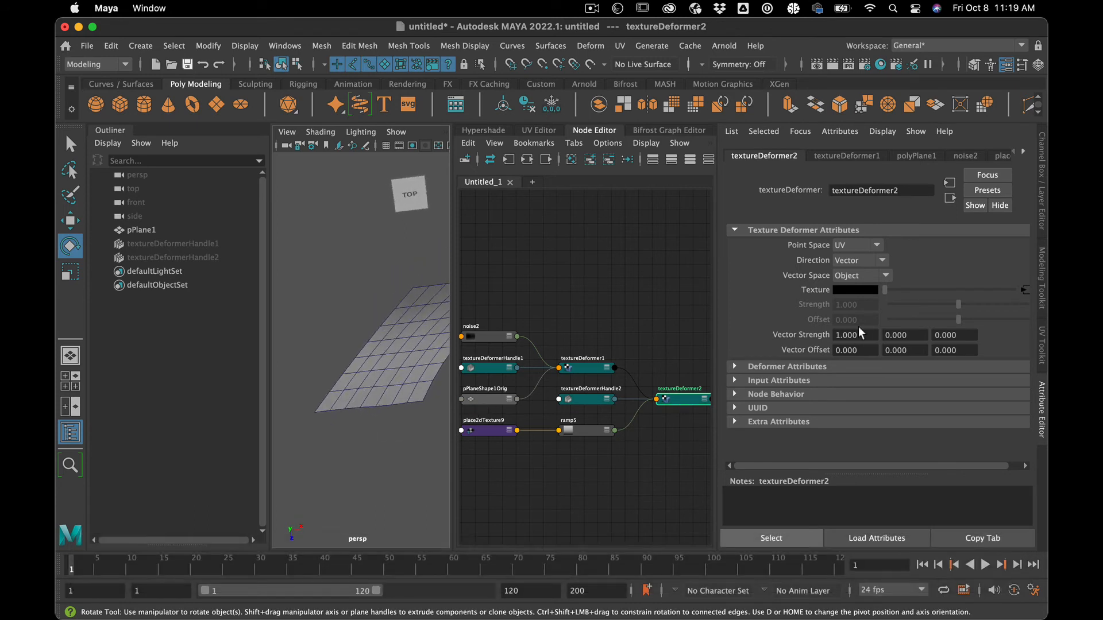
# - Set the Vector Space of textureDeformer2 to Tangent and inspect the deformed plane from the front
pyautogui.click(873, 275)
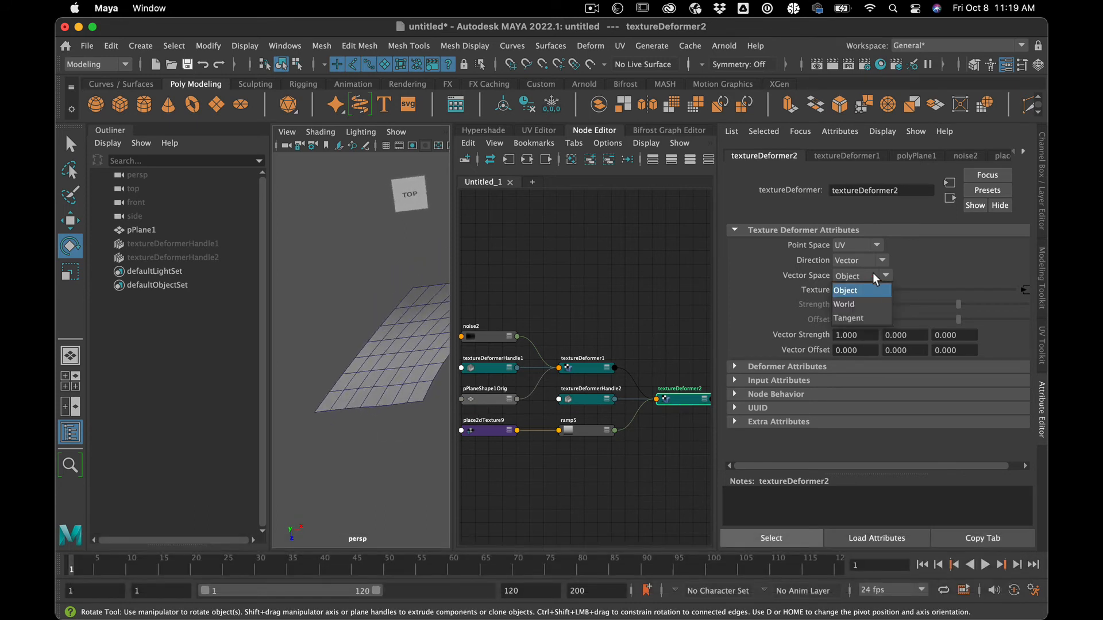
pyautogui.click(868, 318)
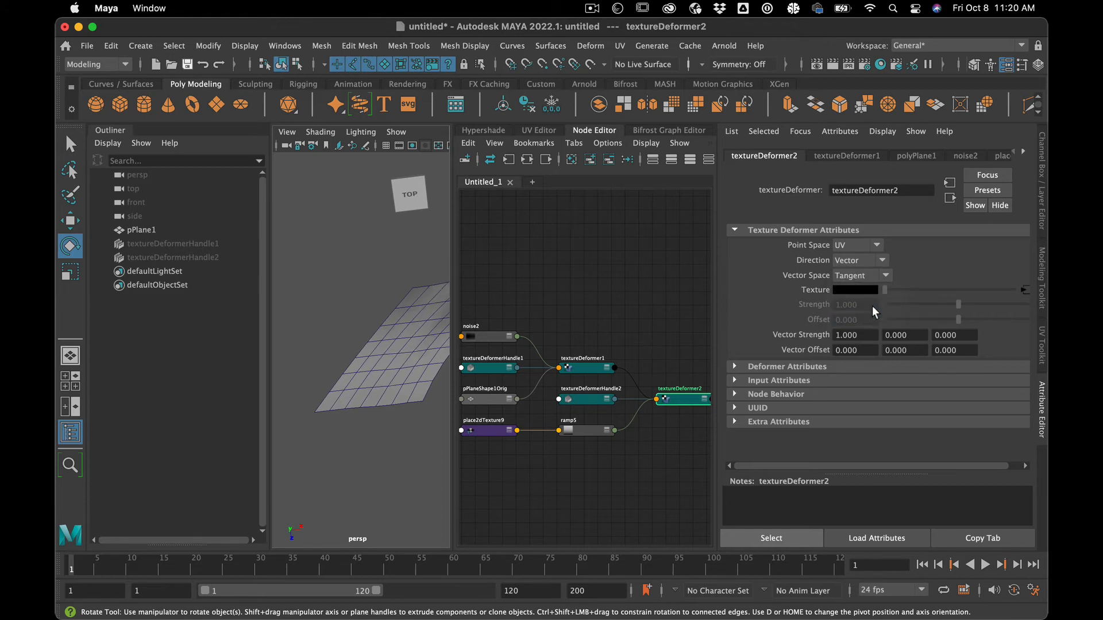
pyautogui.keyDown('alt'); pyautogui.scroll(-5, 389, 425); pyautogui.keyUp('alt')
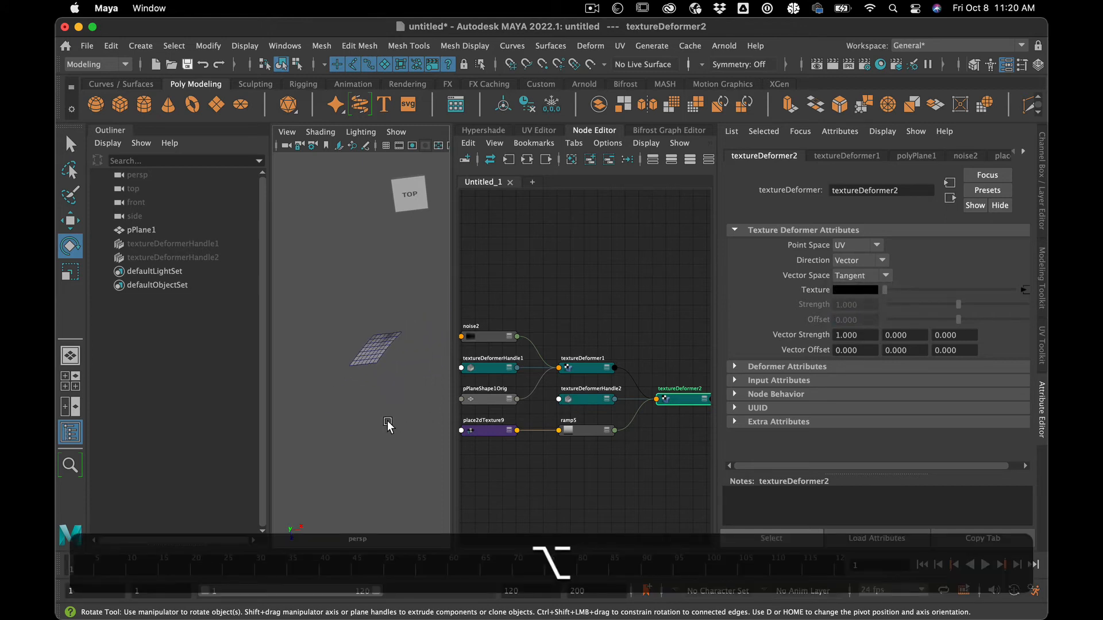
pyautogui.keyDown('alt'); pyautogui.scroll(3, 388, 425); pyautogui.keyUp('alt')
pyautogui.keyDown('alt'); pyautogui.moveTo(387, 423); pyautogui.dragTo(400, 393); pyautogui.keyUp('alt')
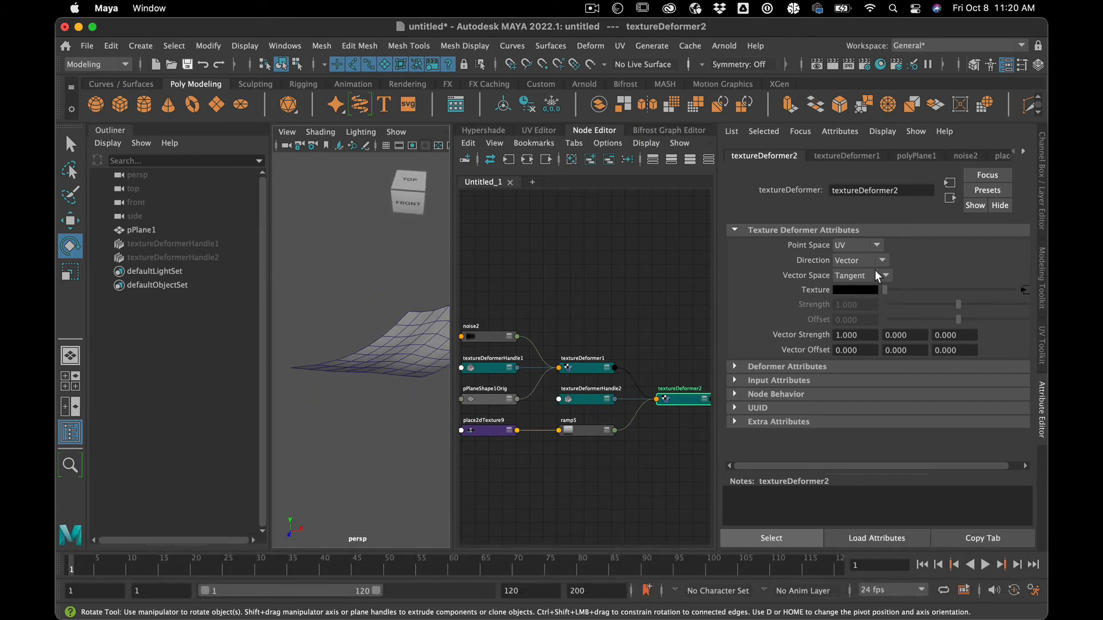
# - Check the Point Space options of textureDeformer2, leaving it set to UV
pyautogui.click(861, 246)
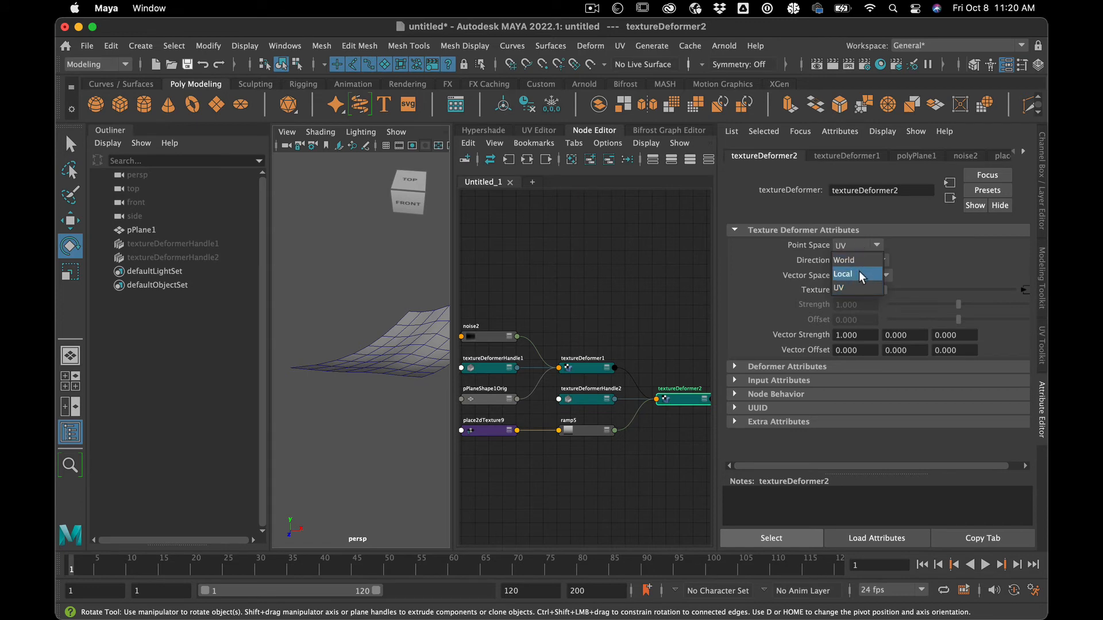
pyautogui.click(864, 259)
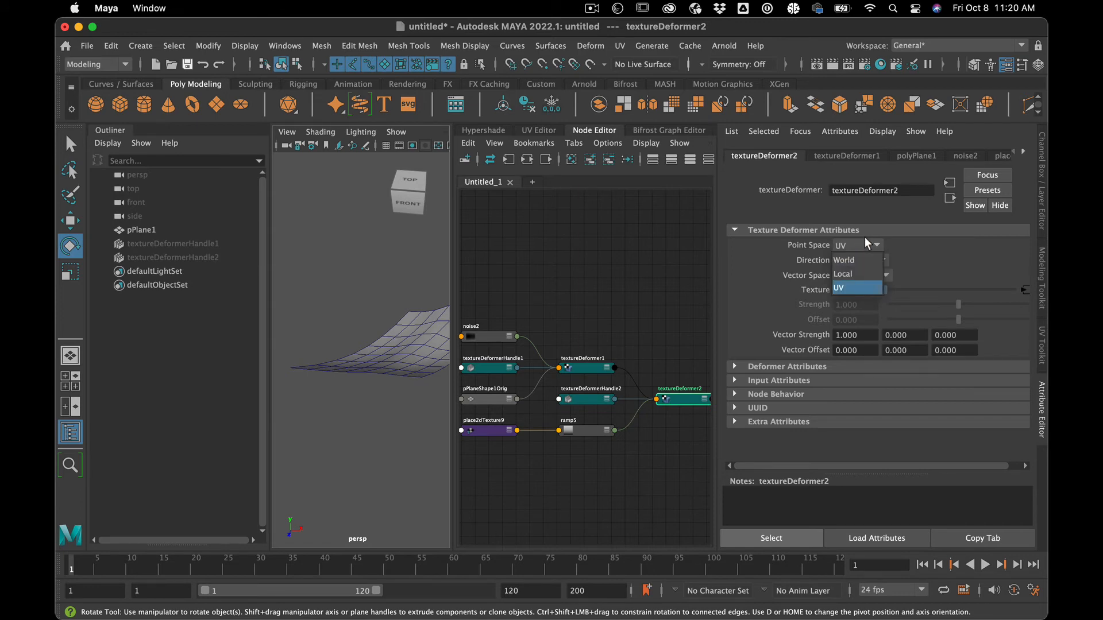
pyautogui.click(852, 268)
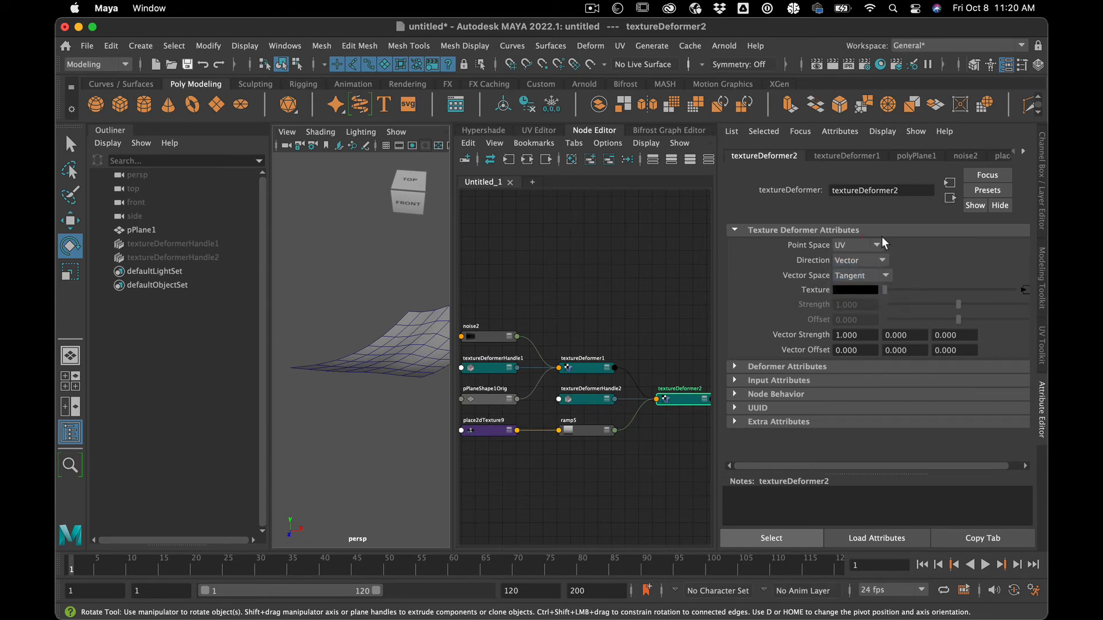
# - Set the Vector Space of textureDeformer2 back to Object and view the plane from above
pyautogui.click(859, 274)
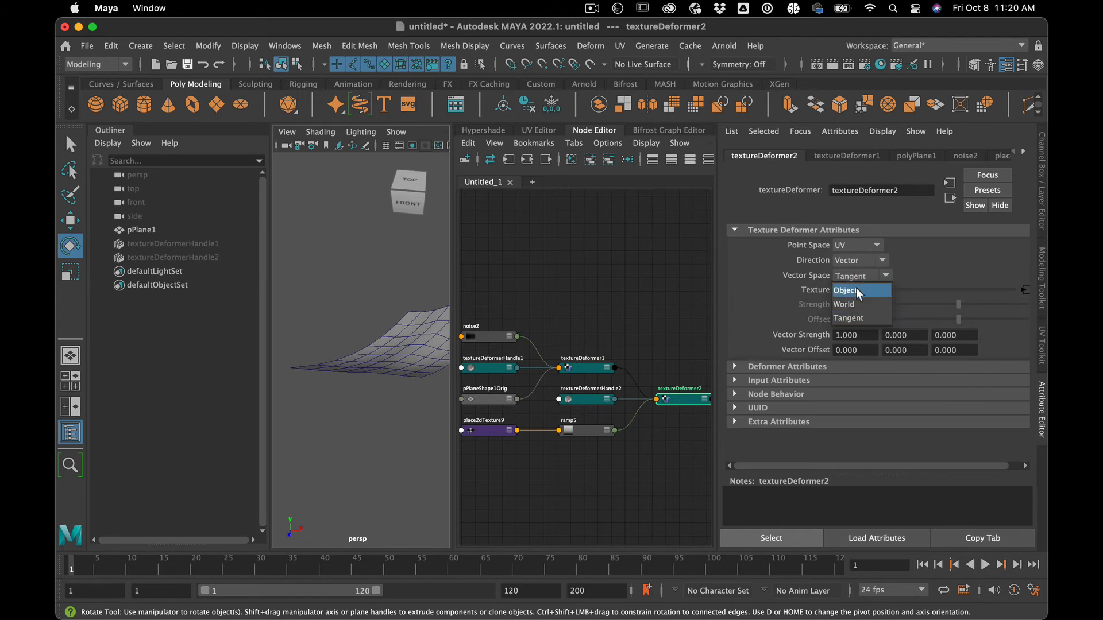
pyautogui.click(856, 288)
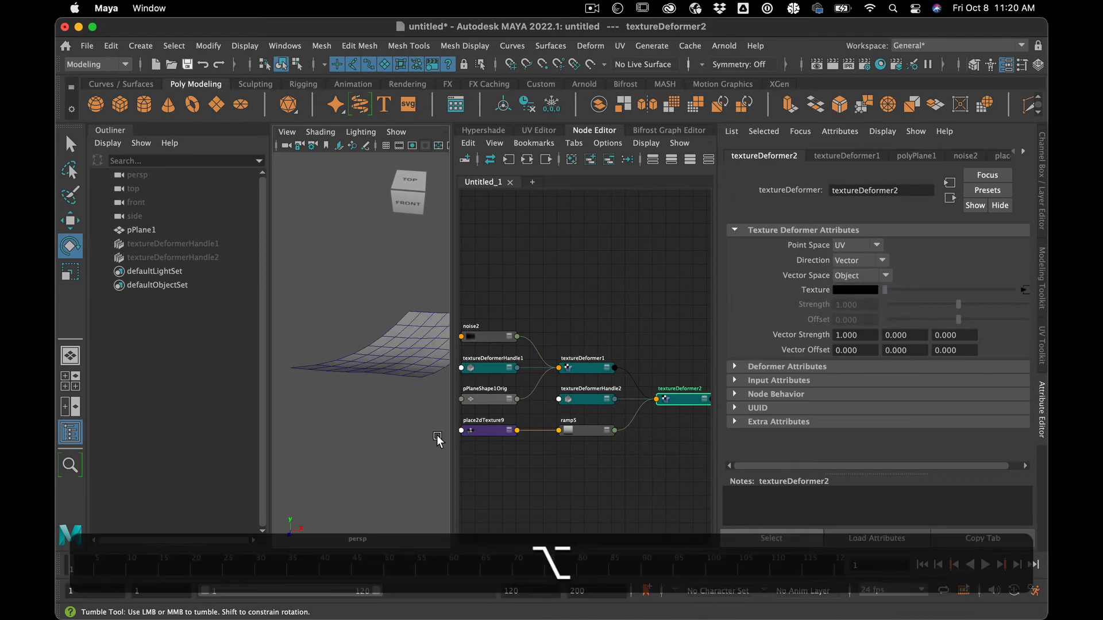
pyautogui.keyDown('alt'); pyautogui.moveTo(439, 438); pyautogui.dragTo(483, 442); pyautogui.keyUp('alt')
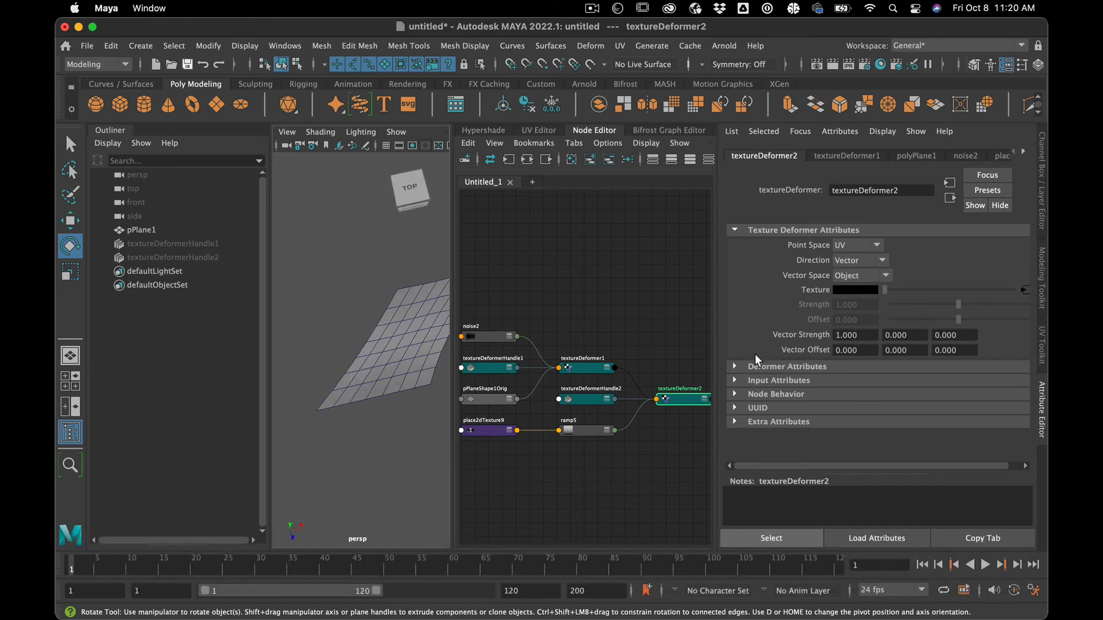
# - On ramp5, move the light color stop to position 0.332 and add a black stop at position 1
pyautogui.click(583, 428)
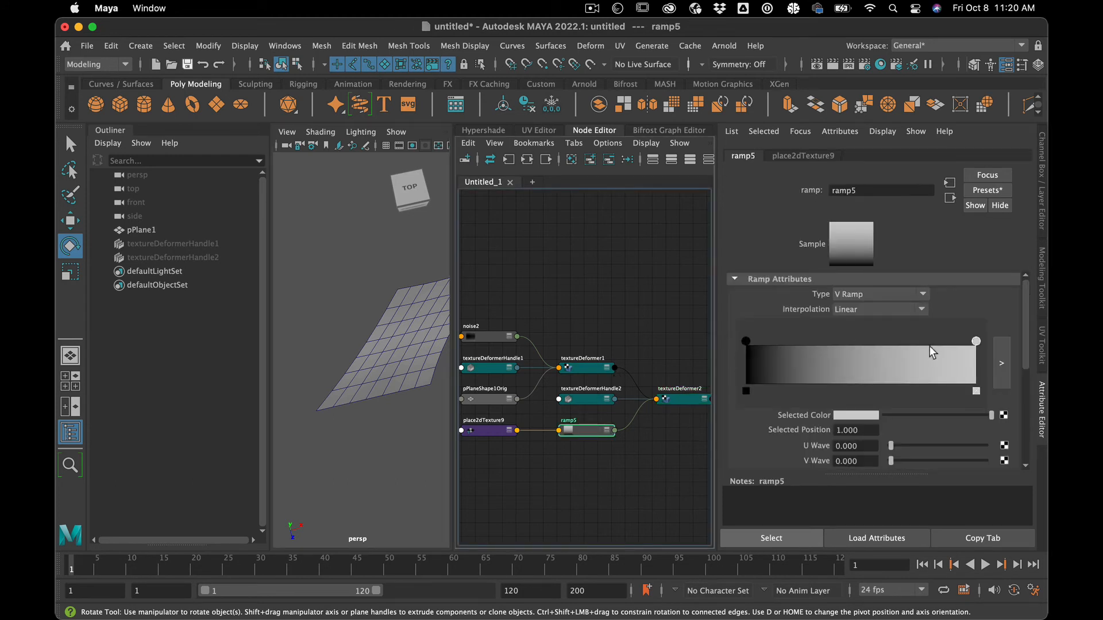
pyautogui.moveTo(973, 347); pyautogui.dragTo(822, 345)
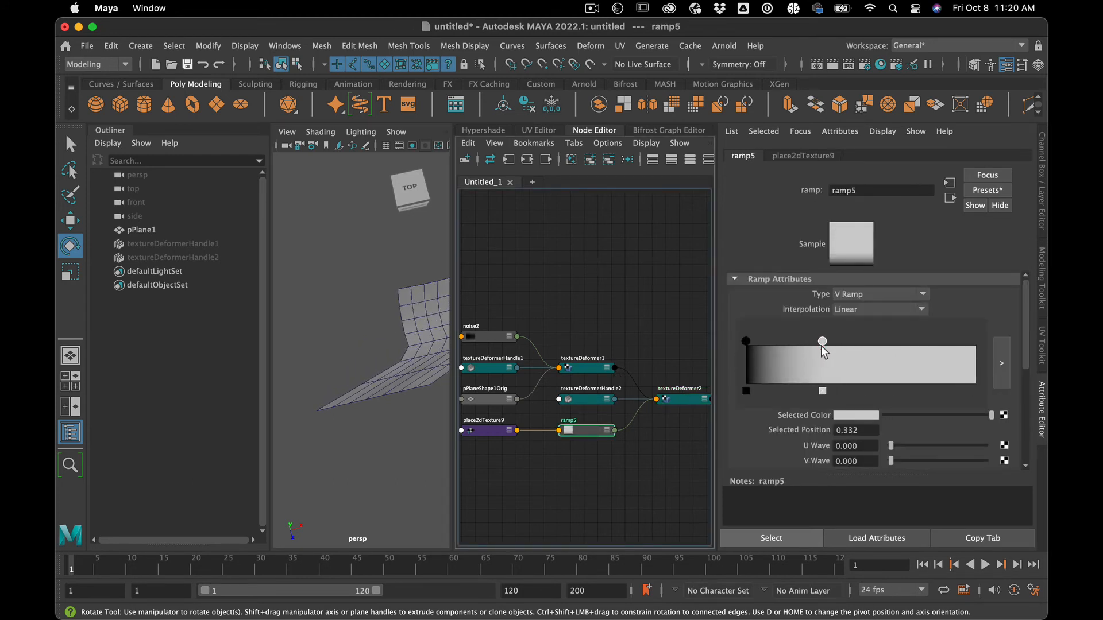
pyautogui.click(896, 357)
pyautogui.moveTo(900, 362); pyautogui.dragTo(1010, 362)
pyautogui.moveTo(991, 415); pyautogui.dragTo(885, 414)
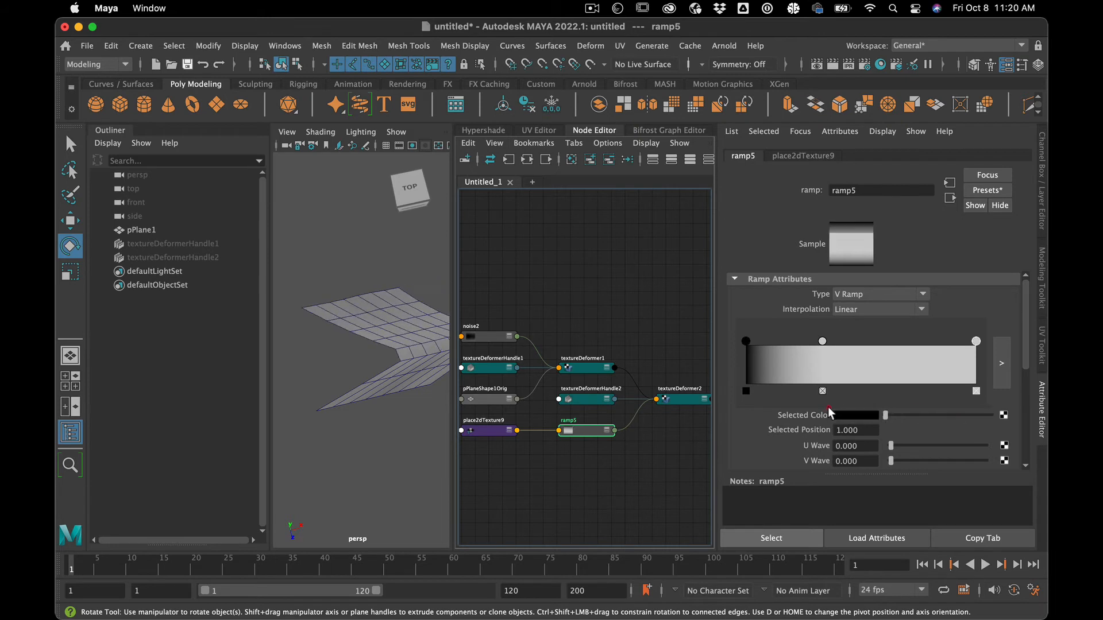
pyautogui.keyDown('alt'); pyautogui.moveTo(407, 404); pyautogui.dragTo(445, 428); pyautogui.keyUp('alt')
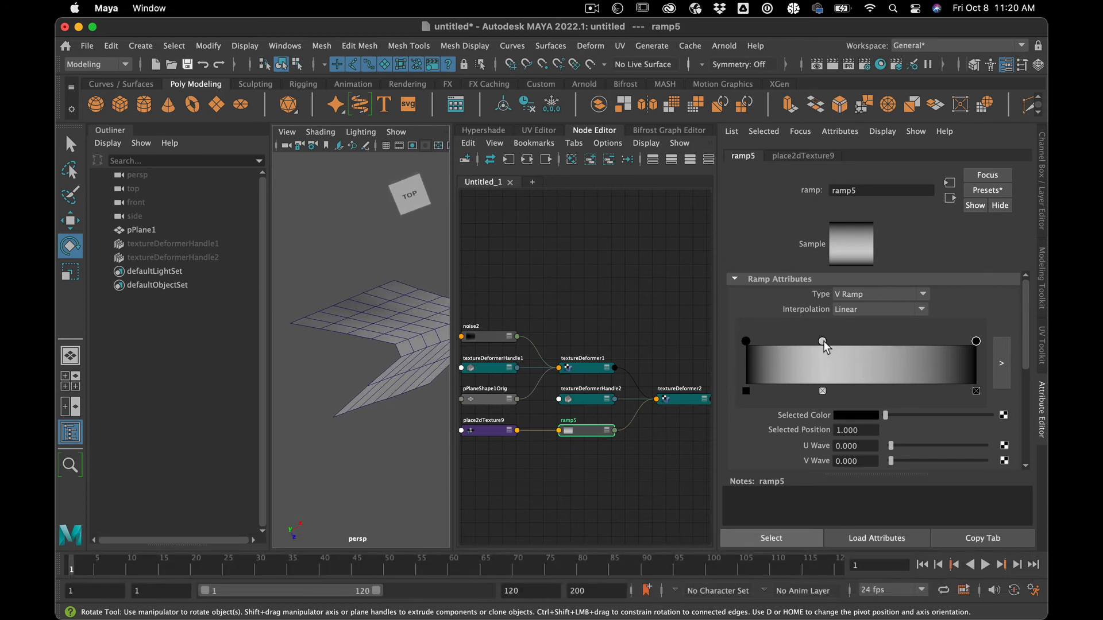
# - Move the light stop of ramp5 to position 0.491, keep the V Ramp type, and inspect the bent plane from several angles
pyautogui.moveTo(823, 343); pyautogui.dragTo(859, 344)
pyautogui.click(858, 295)
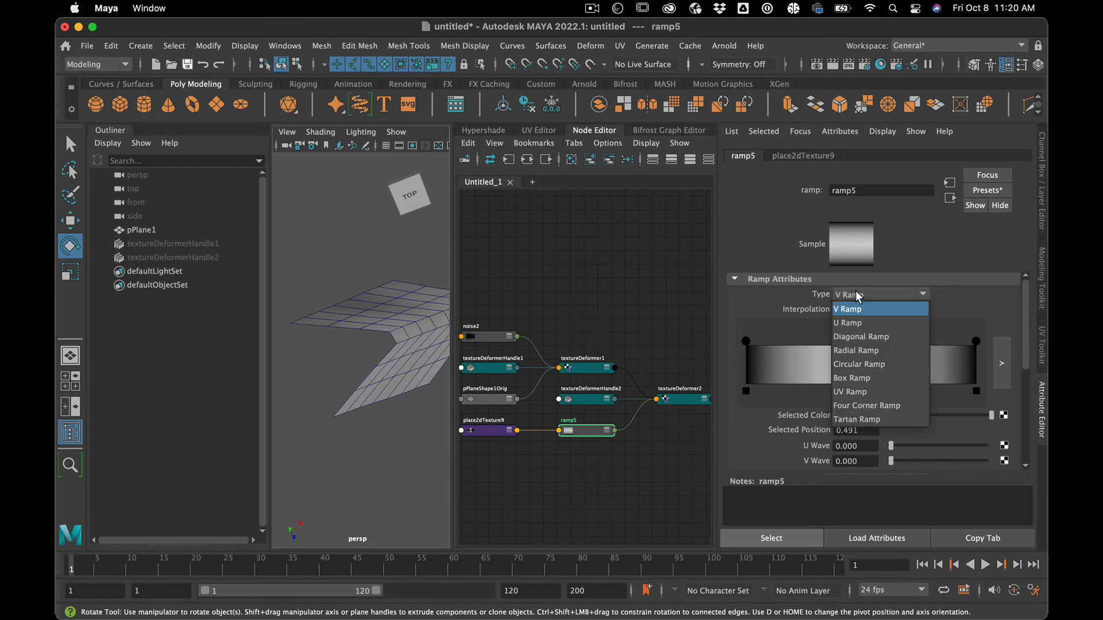
pyautogui.click(891, 265)
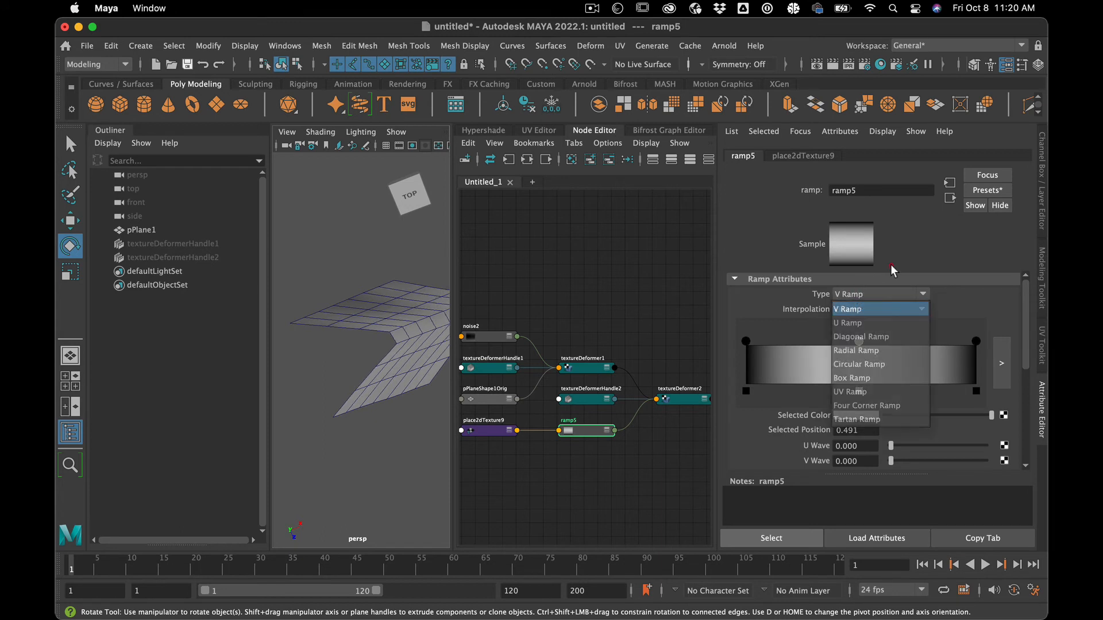
pyautogui.keyDown('alt'); pyautogui.moveTo(431, 400); pyautogui.dragTo(385, 356); pyautogui.keyUp('alt')
pyautogui.click(401, 352)
pyautogui.click(423, 464)
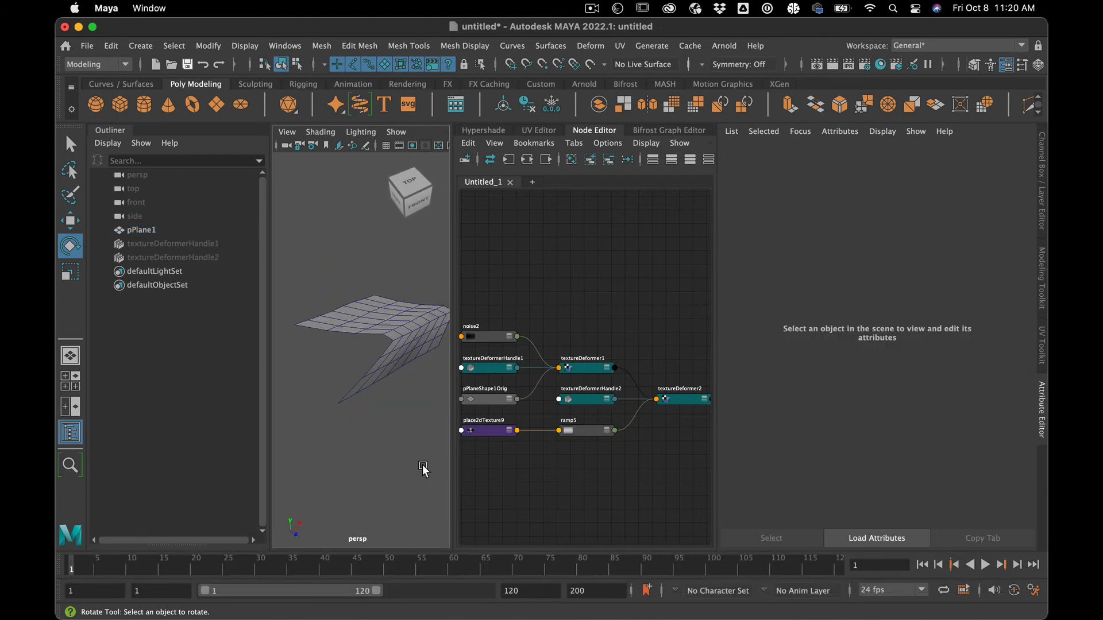
pyautogui.click(429, 361)
pyautogui.moveTo(408, 332); pyautogui.dragTo(435, 336)
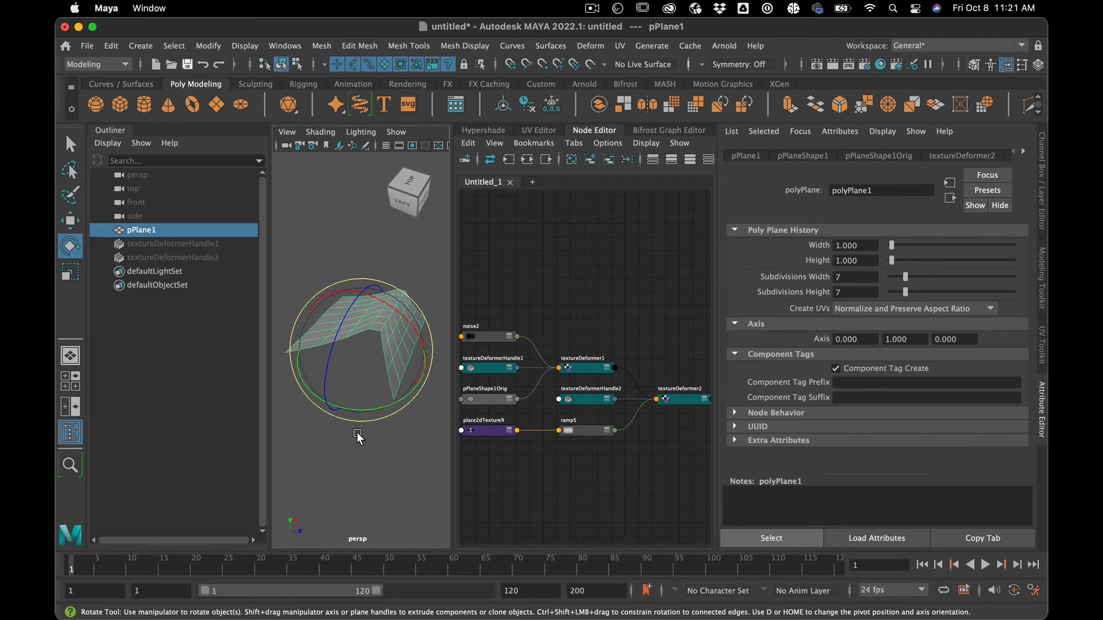
# - Map a new Ramp texture to the Color Gain of ramp5
pyautogui.click(577, 432)
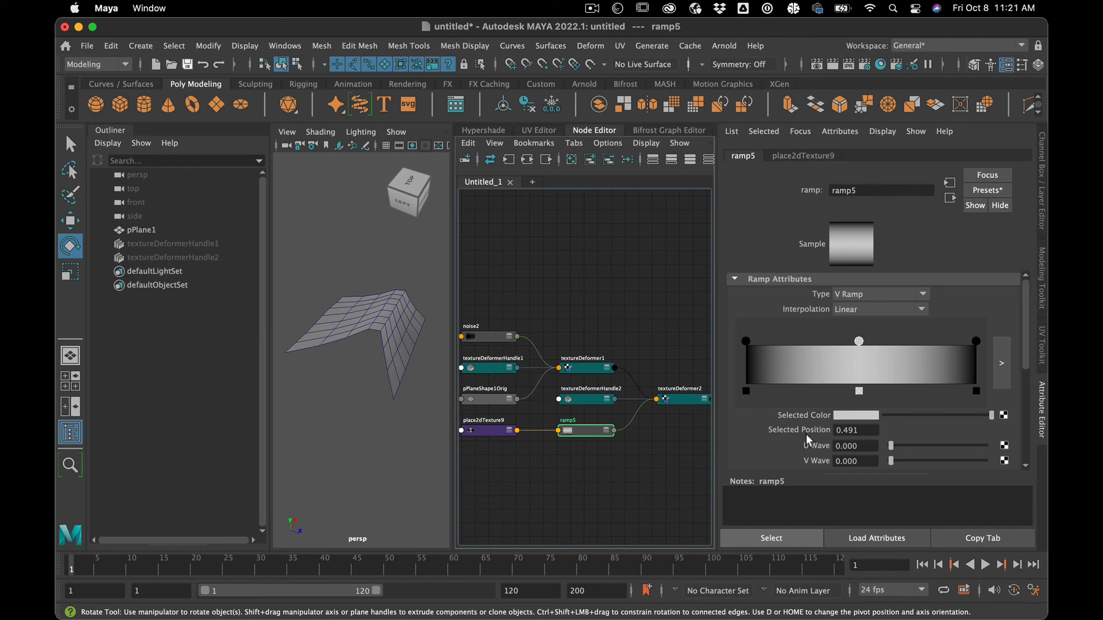
pyautogui.scroll(-5, 806, 439)
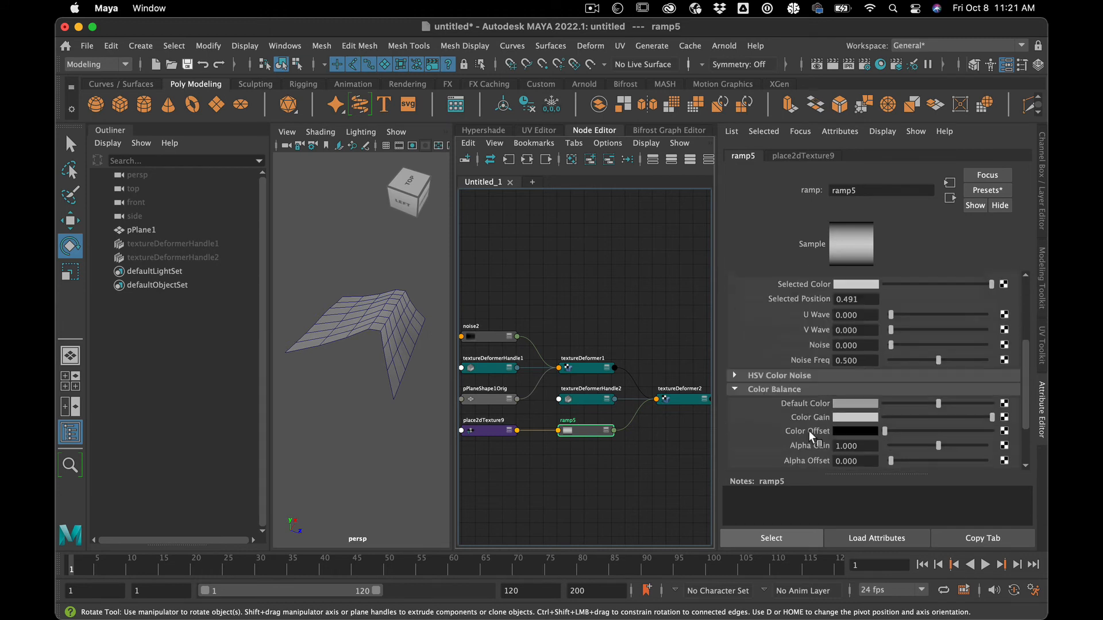
pyautogui.click(1003, 418)
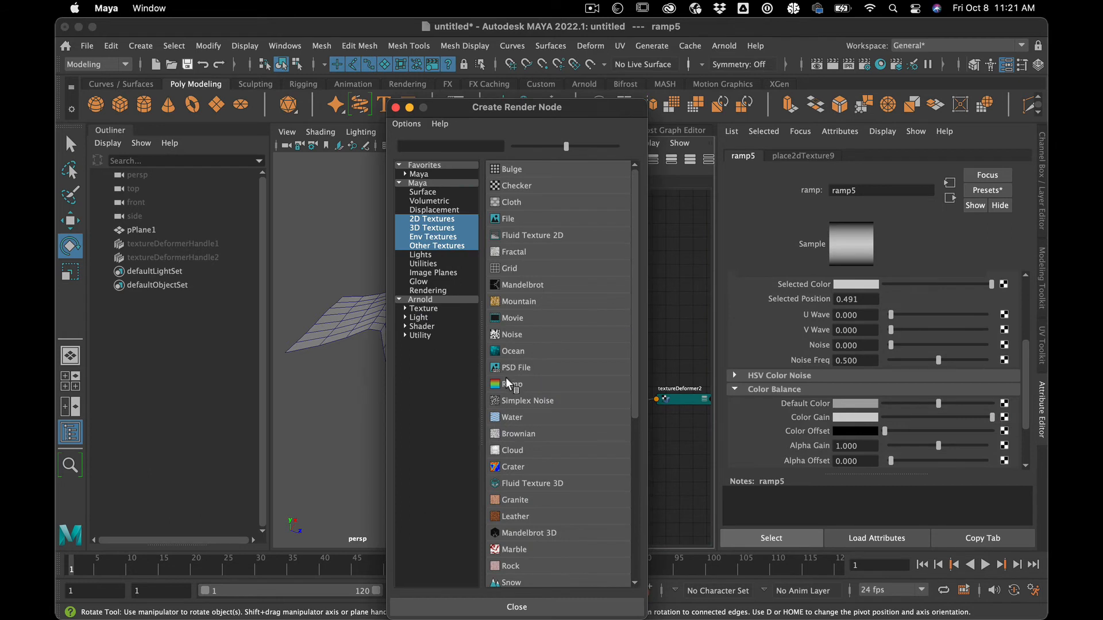
pyautogui.click(507, 384)
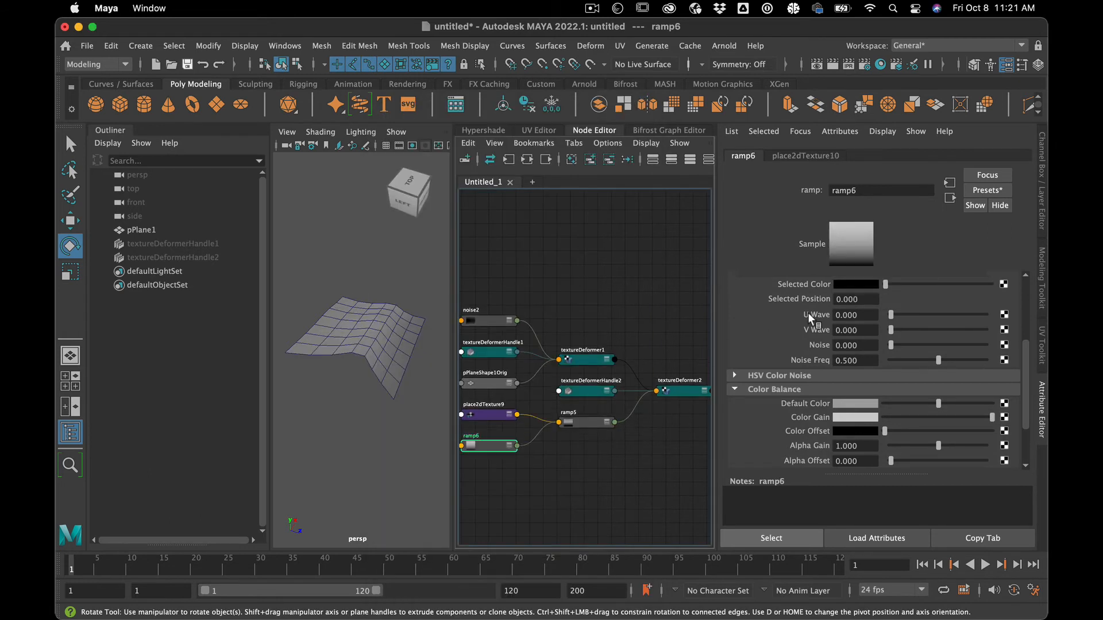
# - Set the type of ramp6 to U Ramp and inspect how the plane deforms
pyautogui.scroll(3, 937, 291)
pyautogui.click(882, 295)
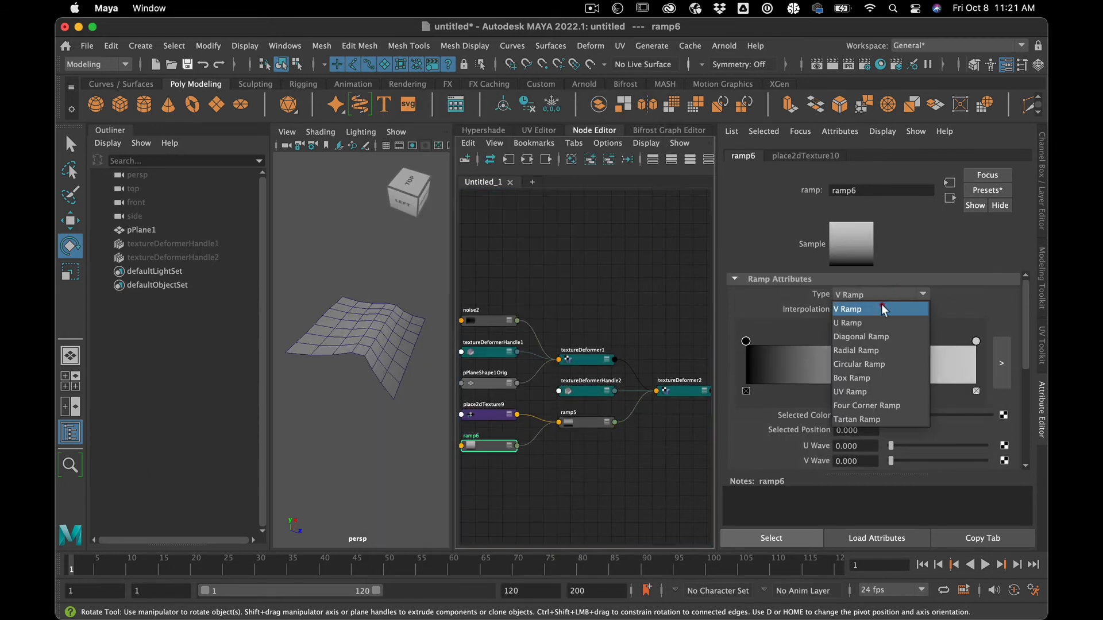
pyautogui.click(877, 320)
pyautogui.keyDown('alt'); pyautogui.moveTo(396, 419); pyautogui.dragTo(357, 425); pyautogui.keyUp('alt')
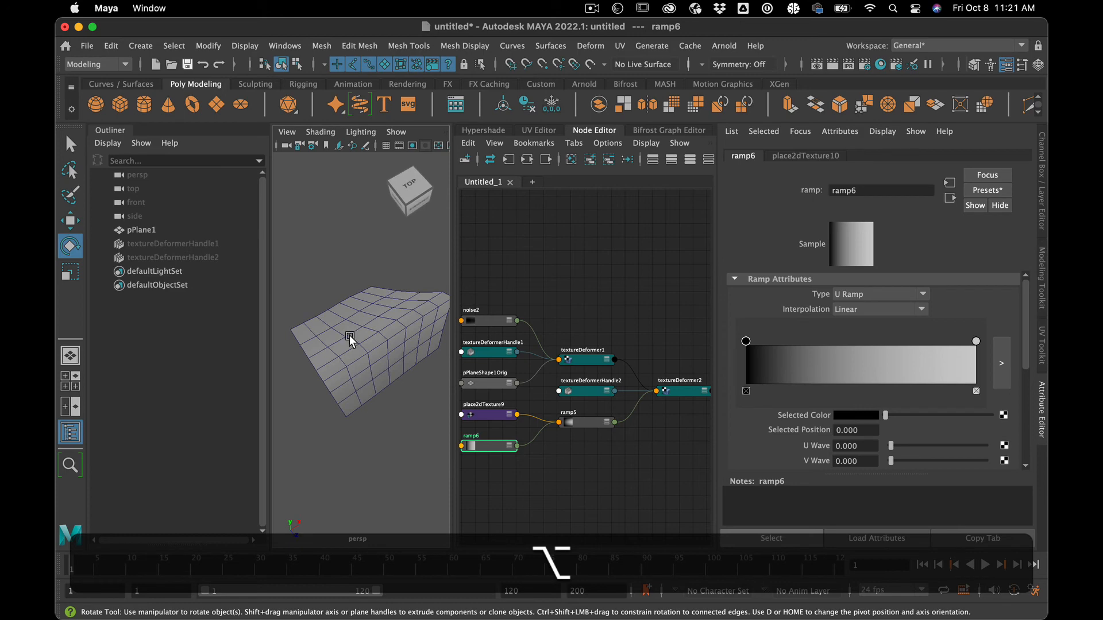
pyautogui.click(370, 374)
pyautogui.moveTo(379, 482)
pyautogui.keyDown('alt'); pyautogui.mouseDown()
pyautogui.moveTo(369, 457)
pyautogui.moveTo(397, 482)
pyautogui.mouseUp(); pyautogui.keyUp('alt')
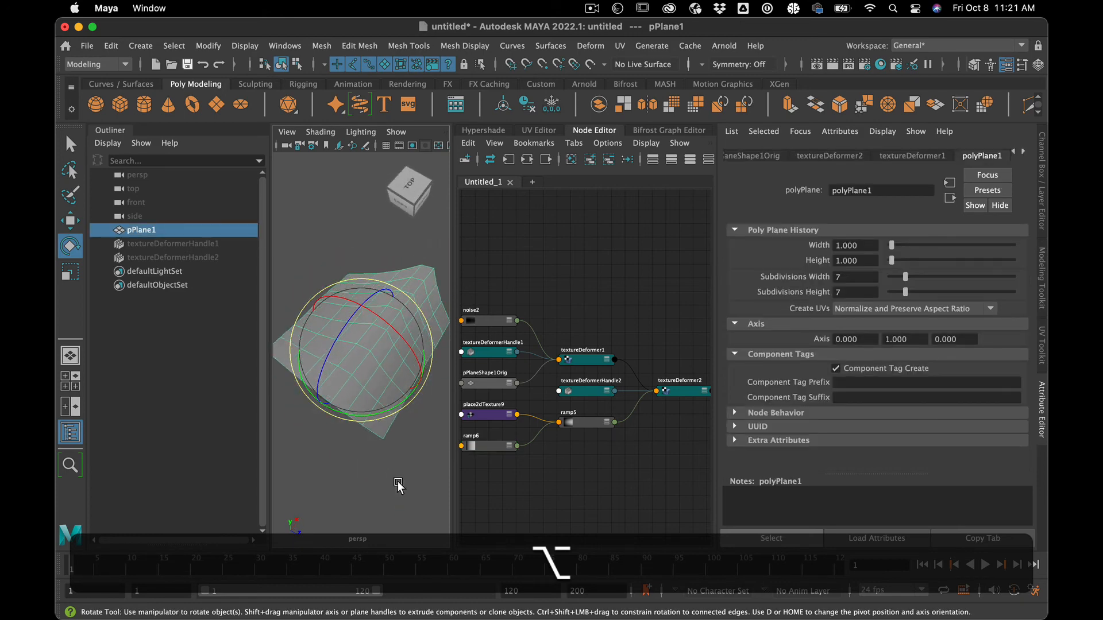
# - Examine the ramp5 and noise2 nodes in the deformer network and compare their textures with the shape of the plane
pyautogui.click(573, 419)
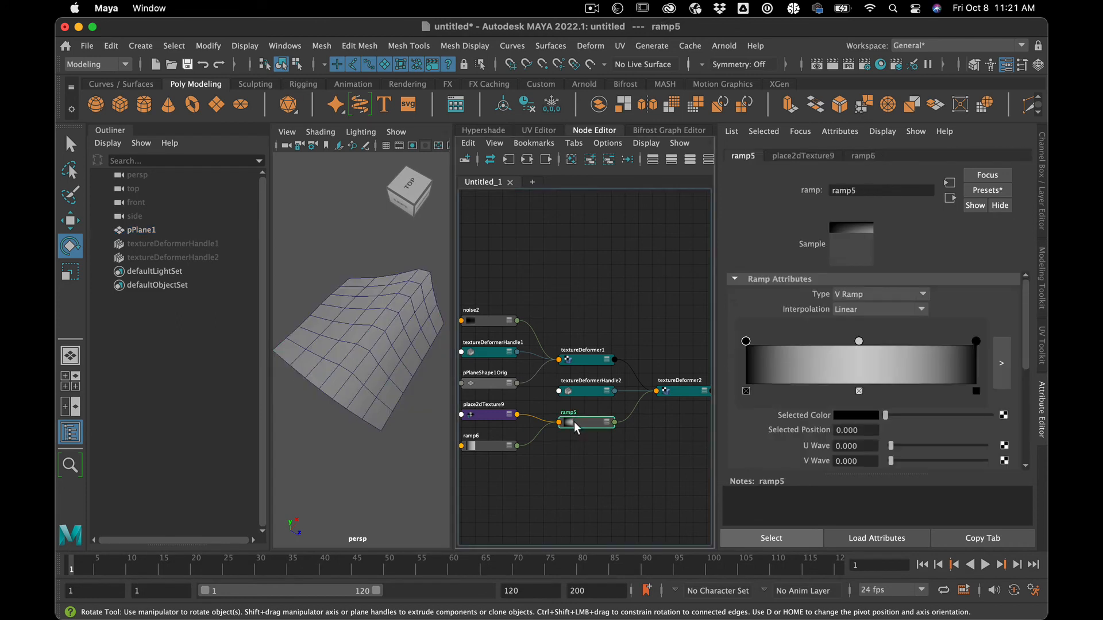
pyautogui.scroll(3, 579, 444)
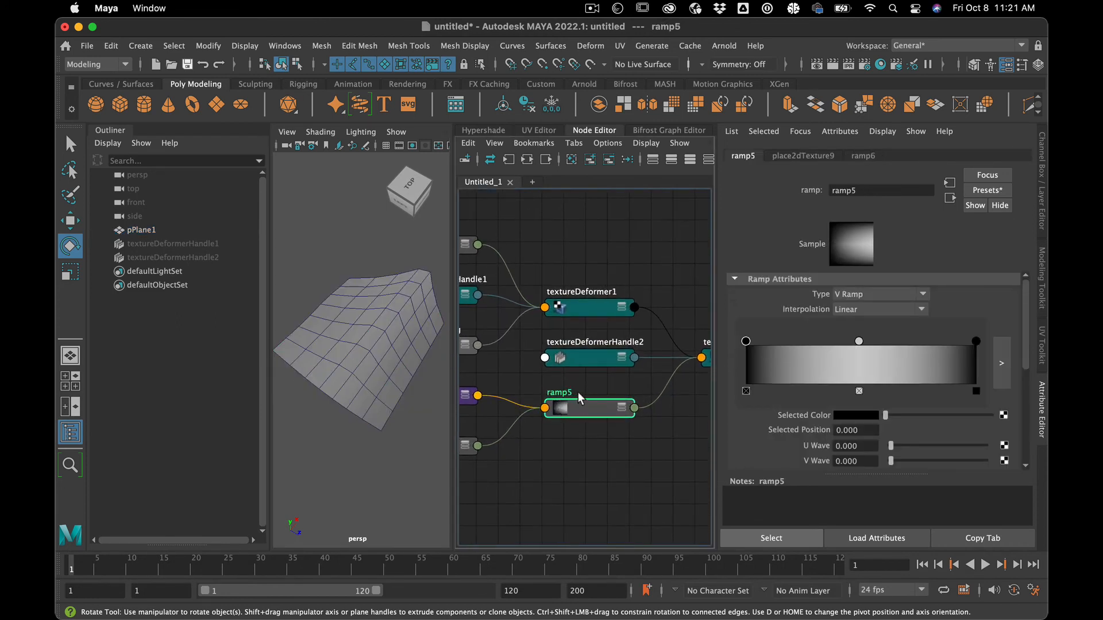
pyautogui.scroll(-2, 576, 429)
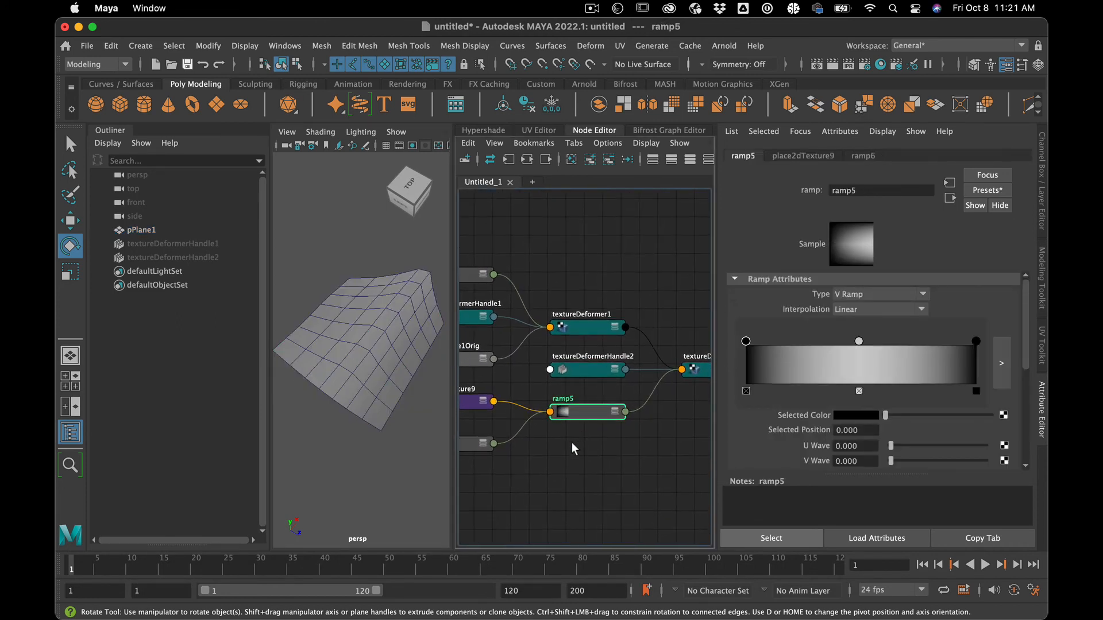
pyautogui.keyDown('alt'); pyautogui.moveTo(571, 443); pyautogui.dragTo(706, 498, button='middle'); pyautogui.keyUp('alt')
pyautogui.click(584, 331)
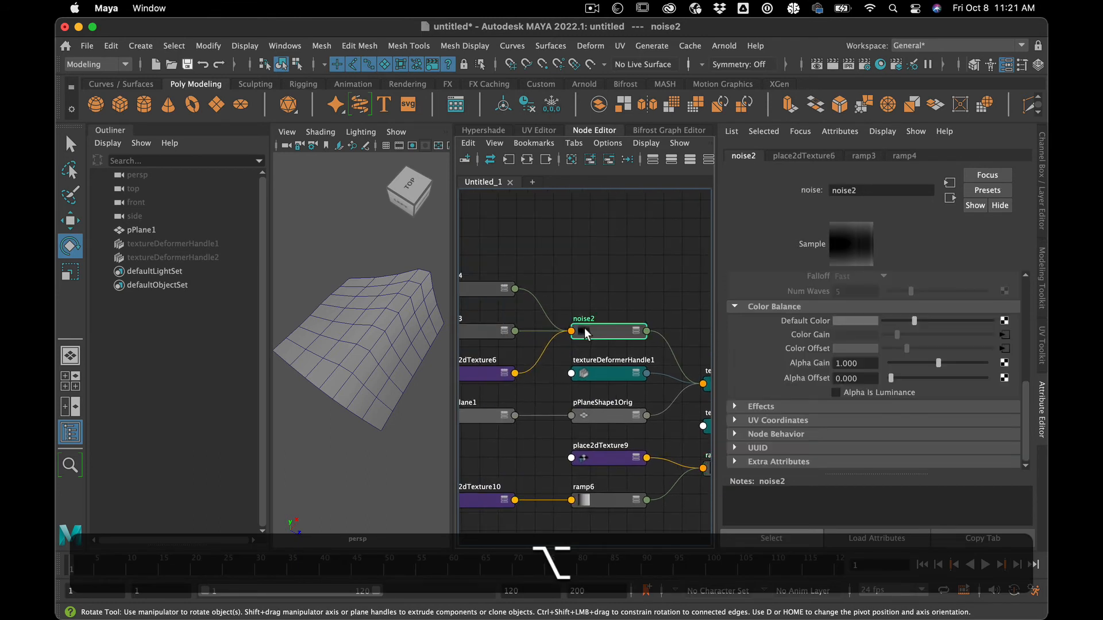
pyautogui.scroll(3, 600, 326)
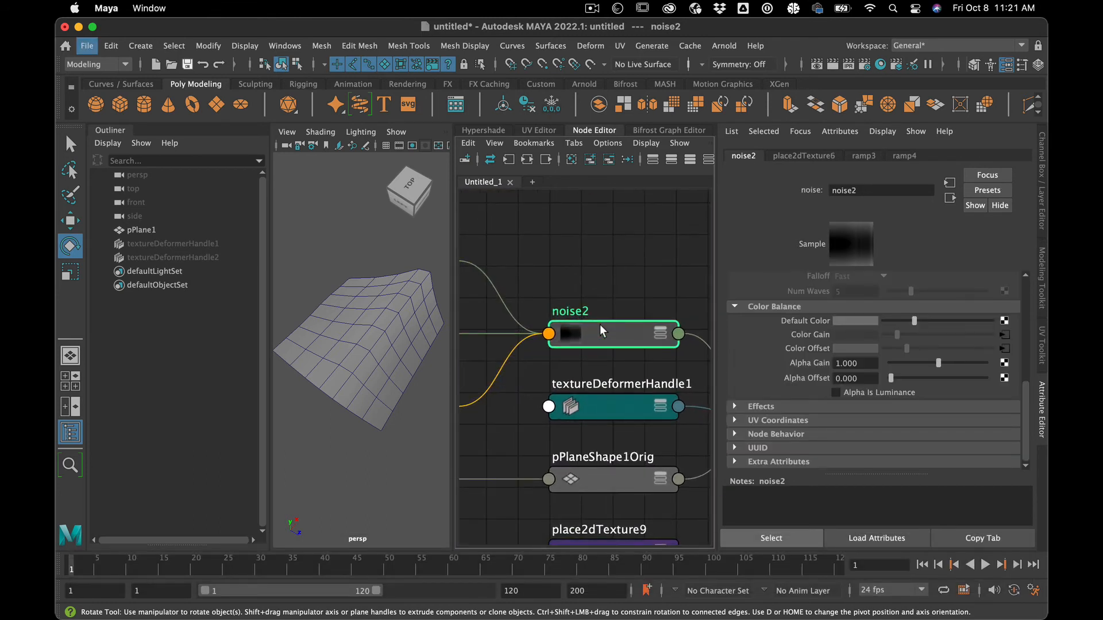
pyautogui.scroll(-2, 606, 339)
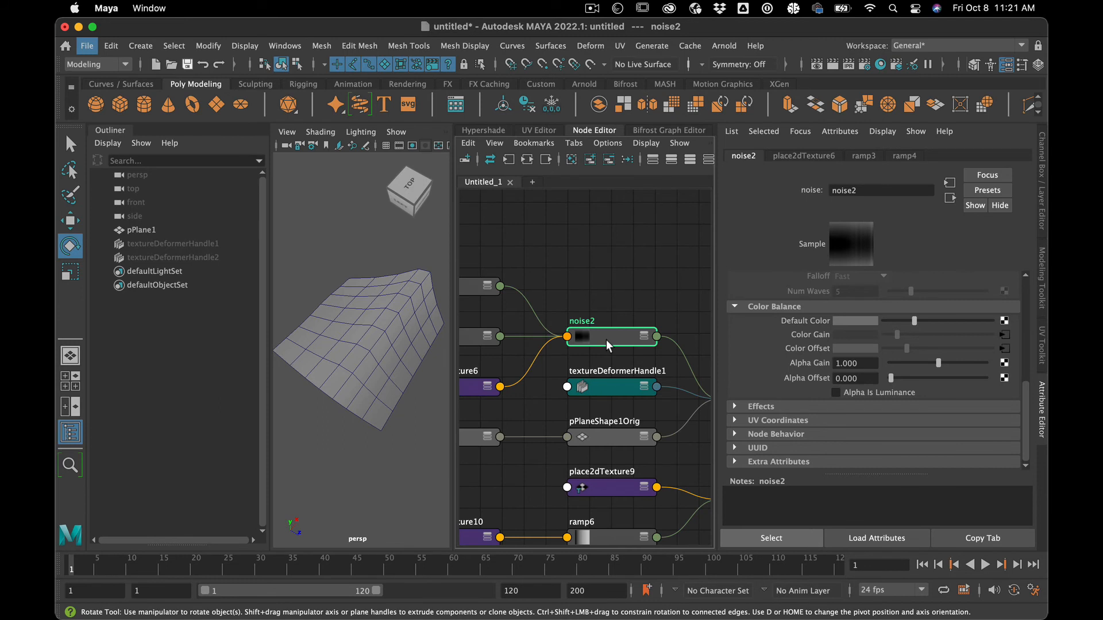
pyautogui.keyDown('alt'); pyautogui.moveTo(610, 346); pyautogui.dragTo(575, 337, button='middle'); pyautogui.keyUp('alt')
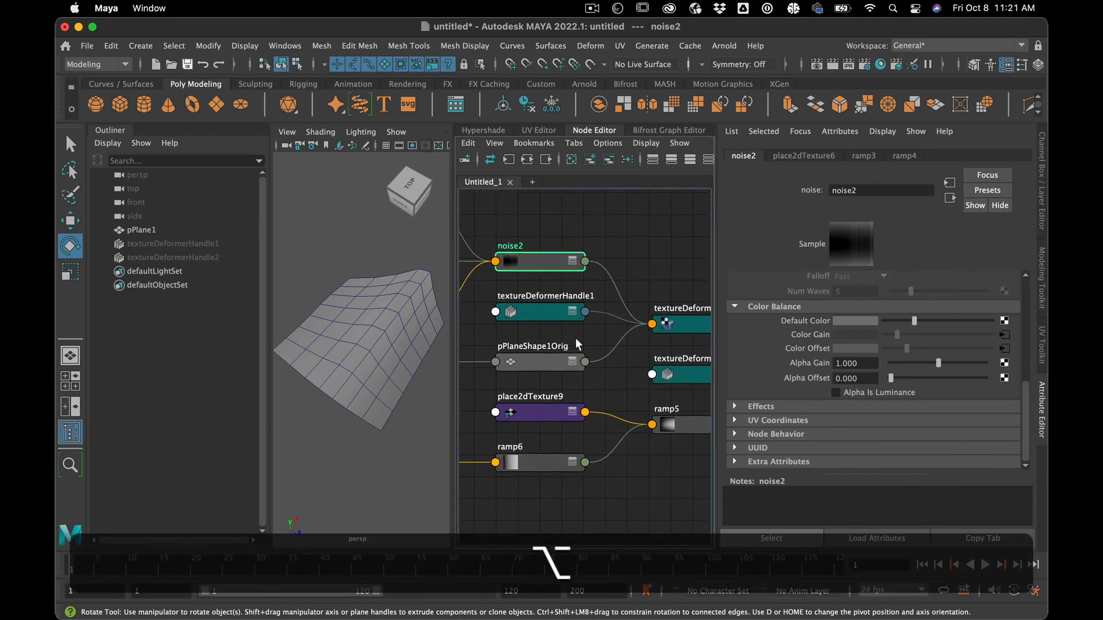
pyautogui.click(670, 428)
pyautogui.keyDown('alt'); pyautogui.moveTo(668, 484); pyautogui.dragTo(586, 465, button='middle'); pyautogui.keyUp('alt')
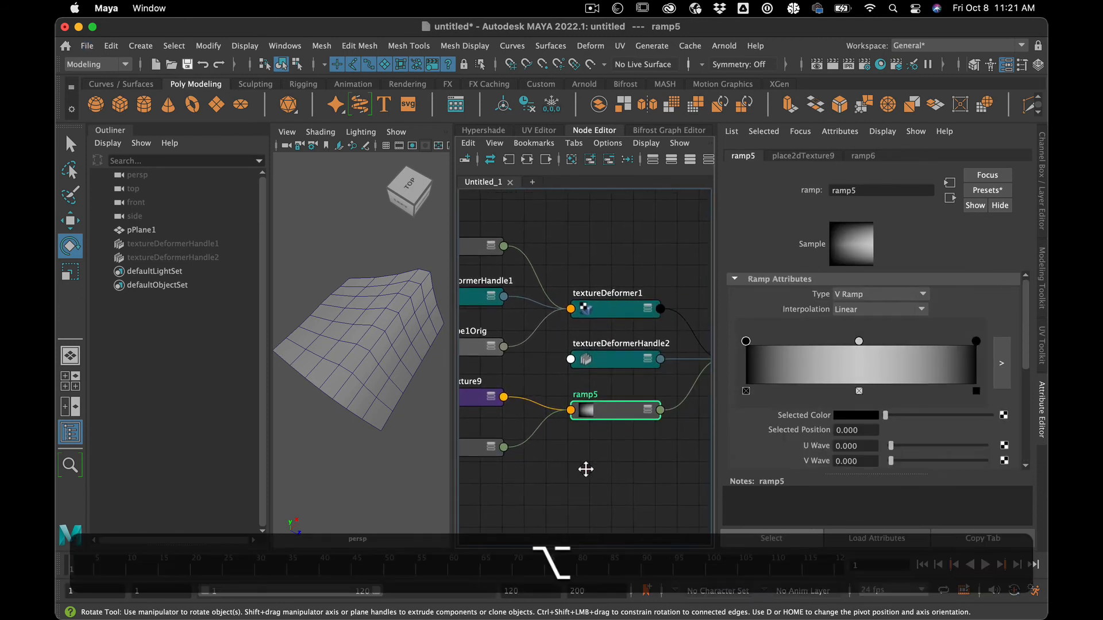
pyautogui.click(395, 327)
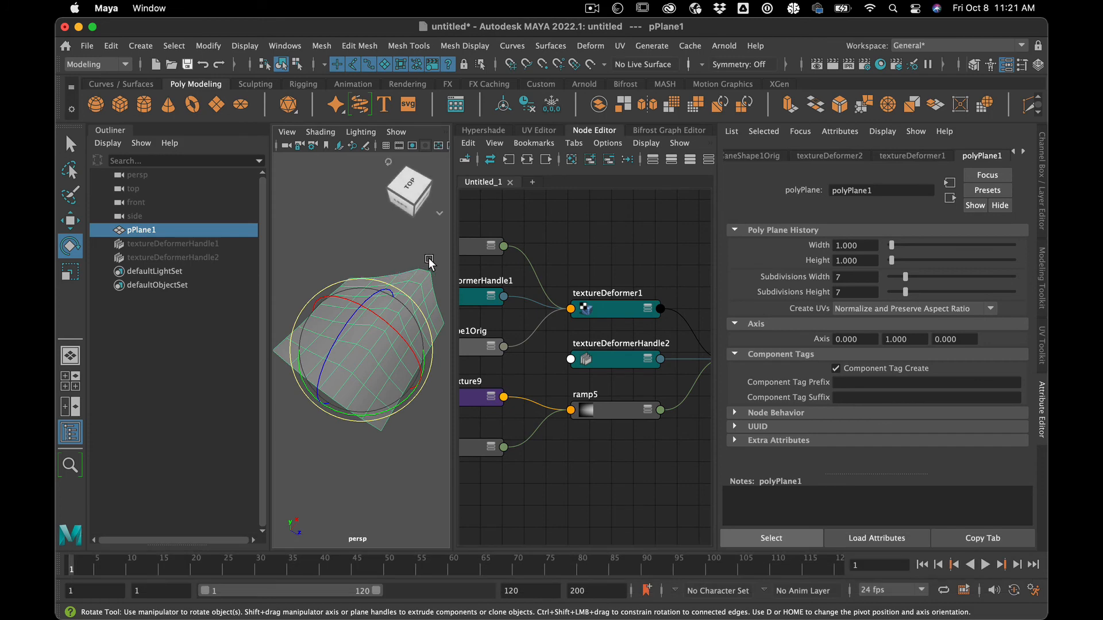
pyautogui.keyDown('alt'); pyautogui.moveTo(432, 344); pyautogui.dragTo(312, 328); pyautogui.keyUp('alt')
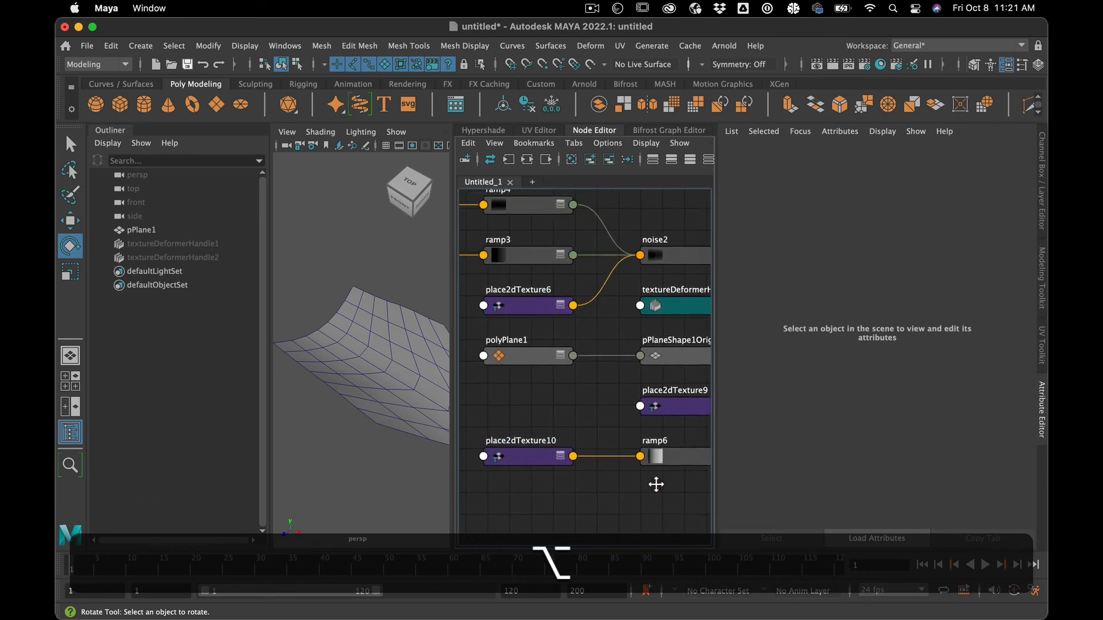
# - Set both Repeat UV values of place2dTexture9 to 2
pyautogui.click(561, 410)
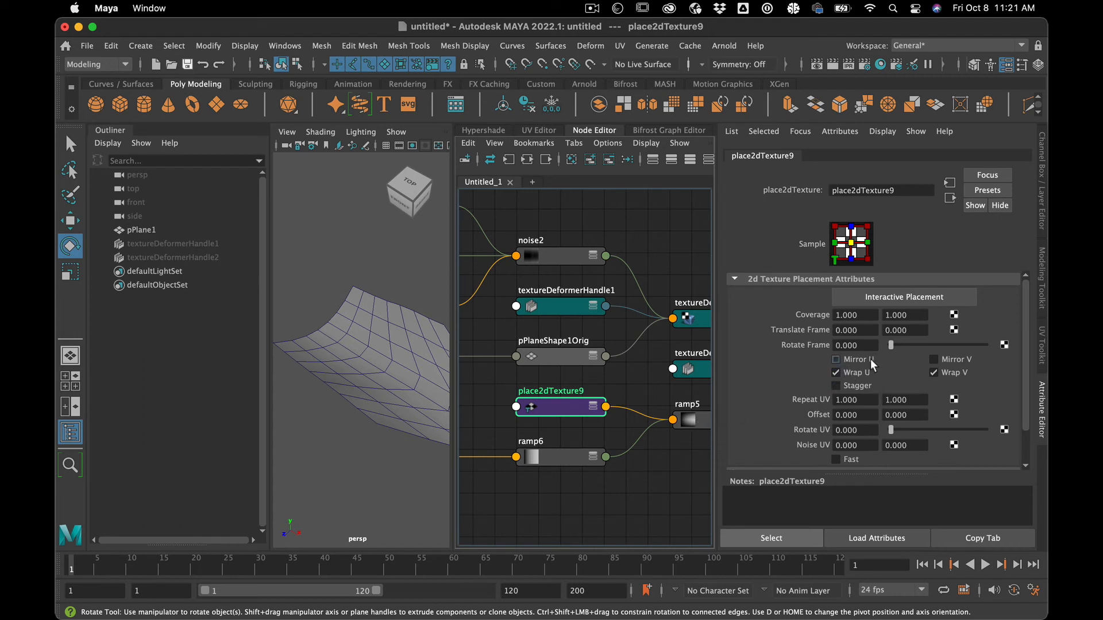
pyautogui.doubleClick(856, 400)
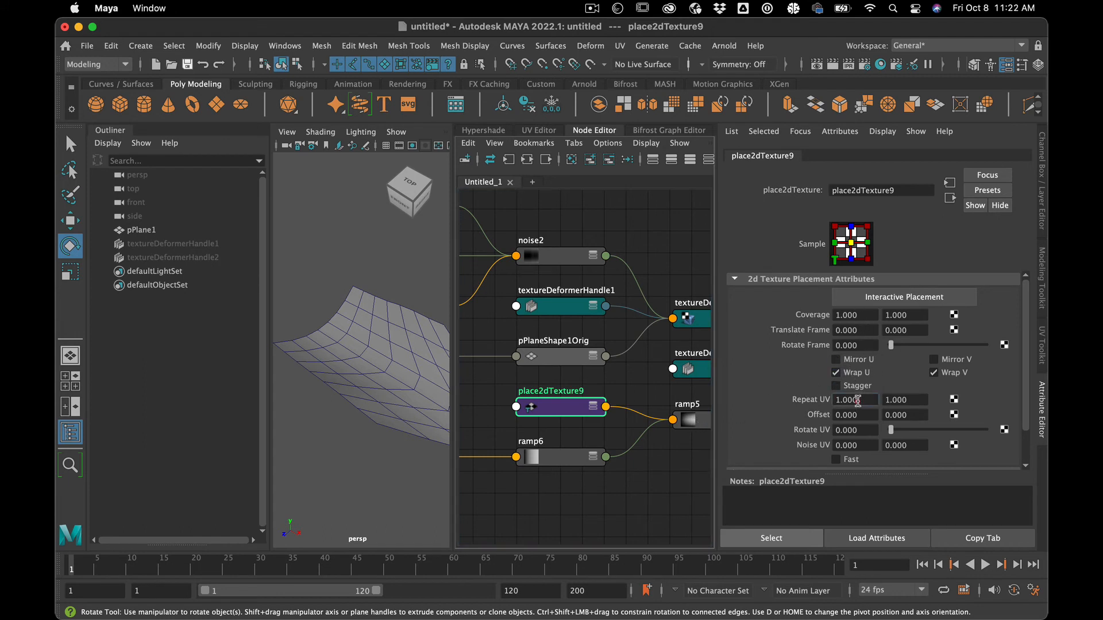
pyautogui.write('2')
pyautogui.press('Tab')
pyautogui.write('2')
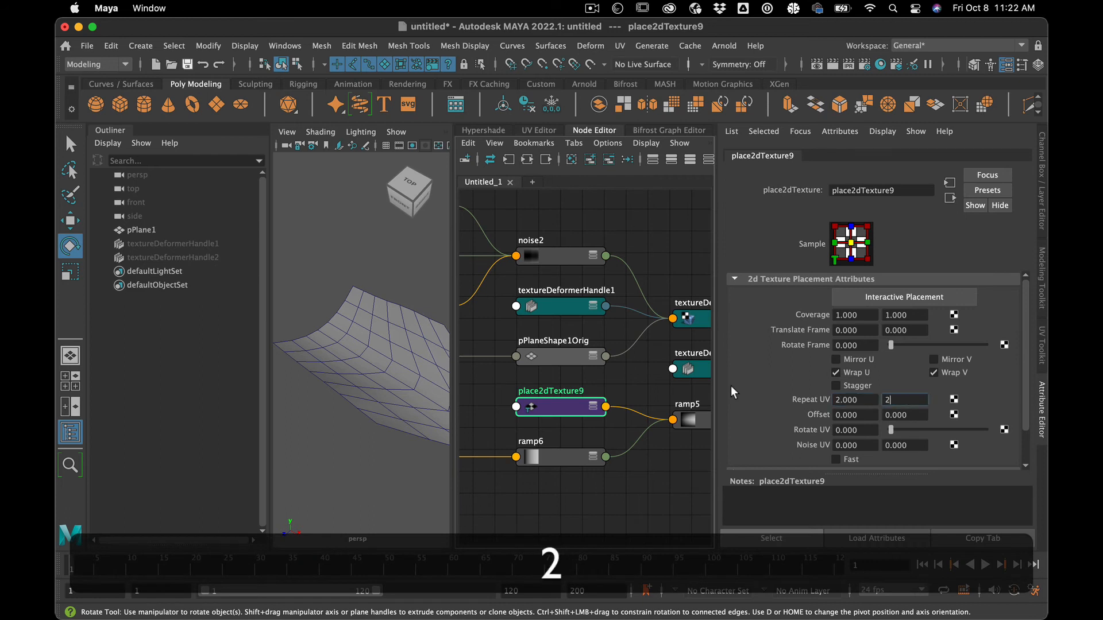
pyautogui.press('Return')
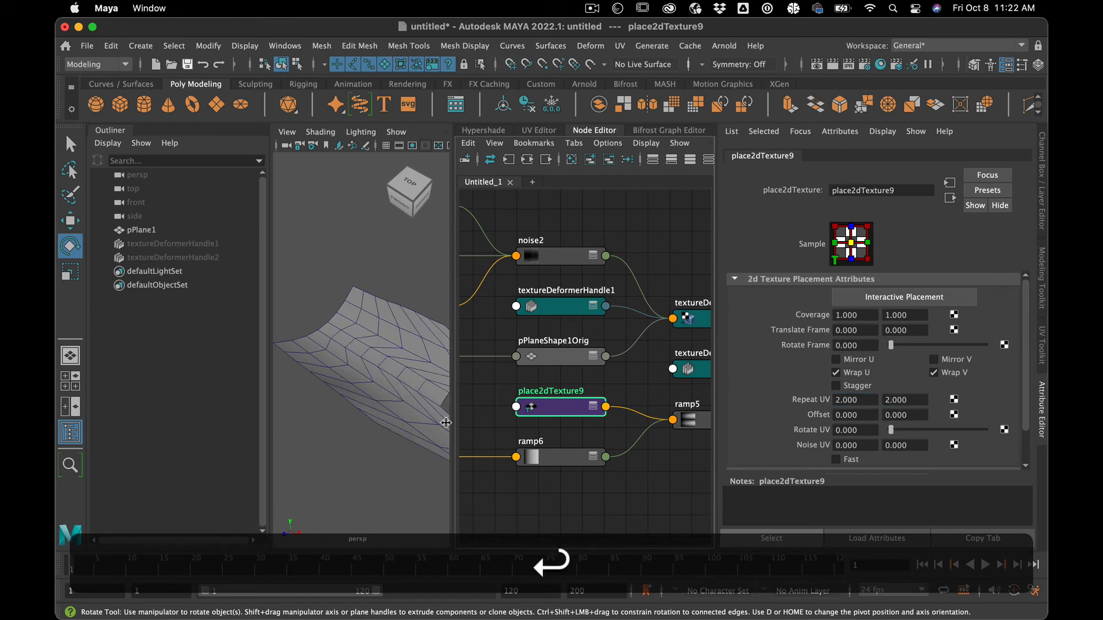
# - Set both Coverage values of place2dTexture9 to 1.001
pyautogui.click(871, 315)
pyautogui.press('BackSpace')
pyautogui.write('1')
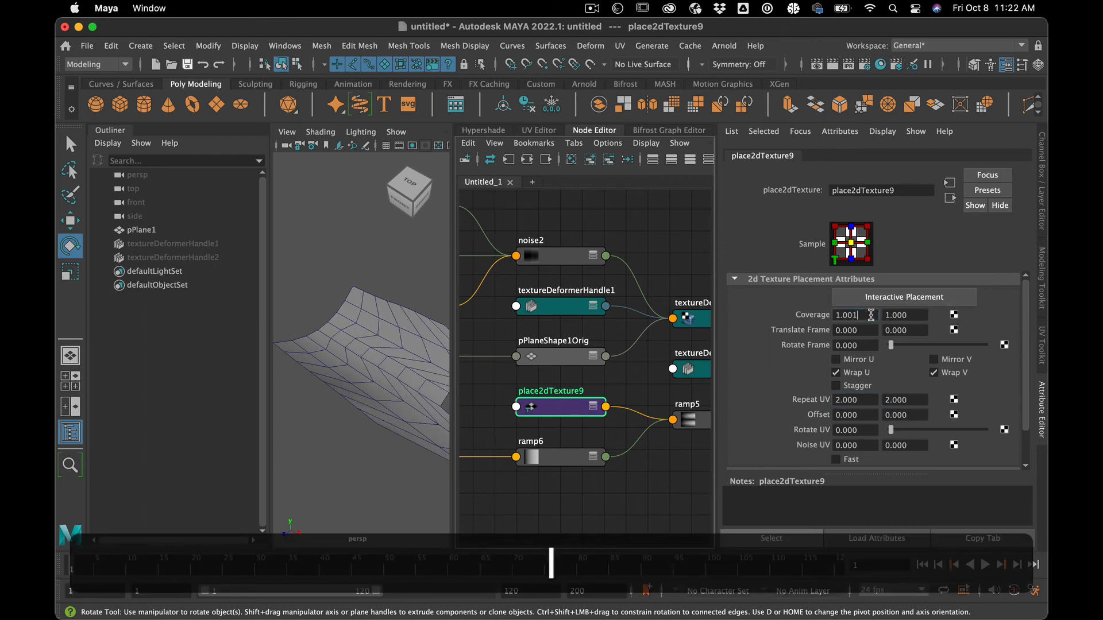
pyautogui.click(912, 311)
pyautogui.press('BackSpace')
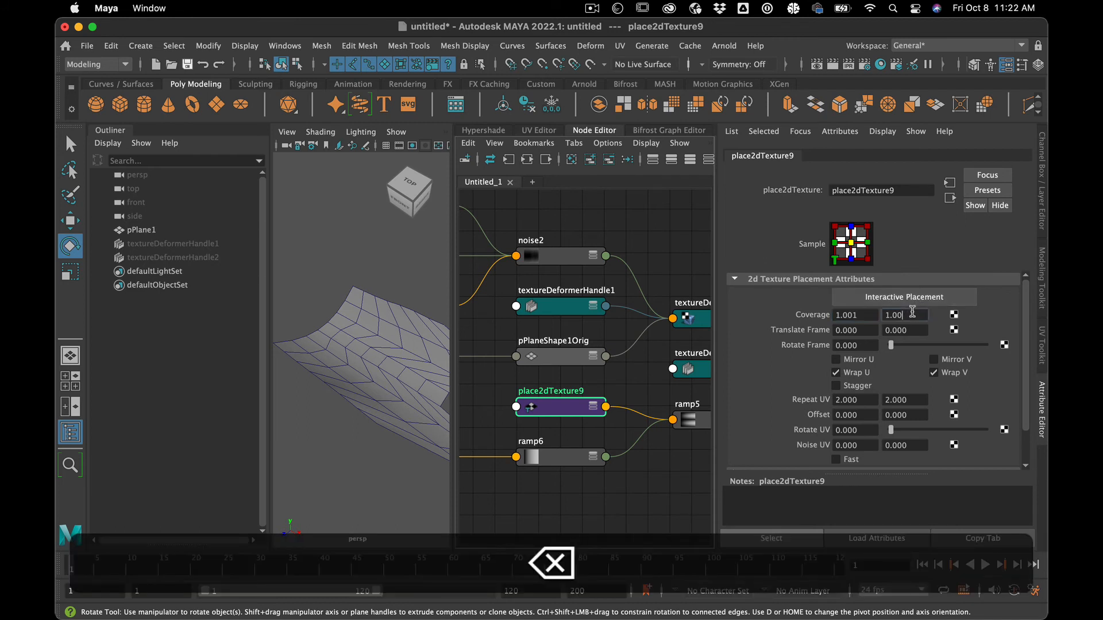
pyautogui.write('1')
pyautogui.press('Return')
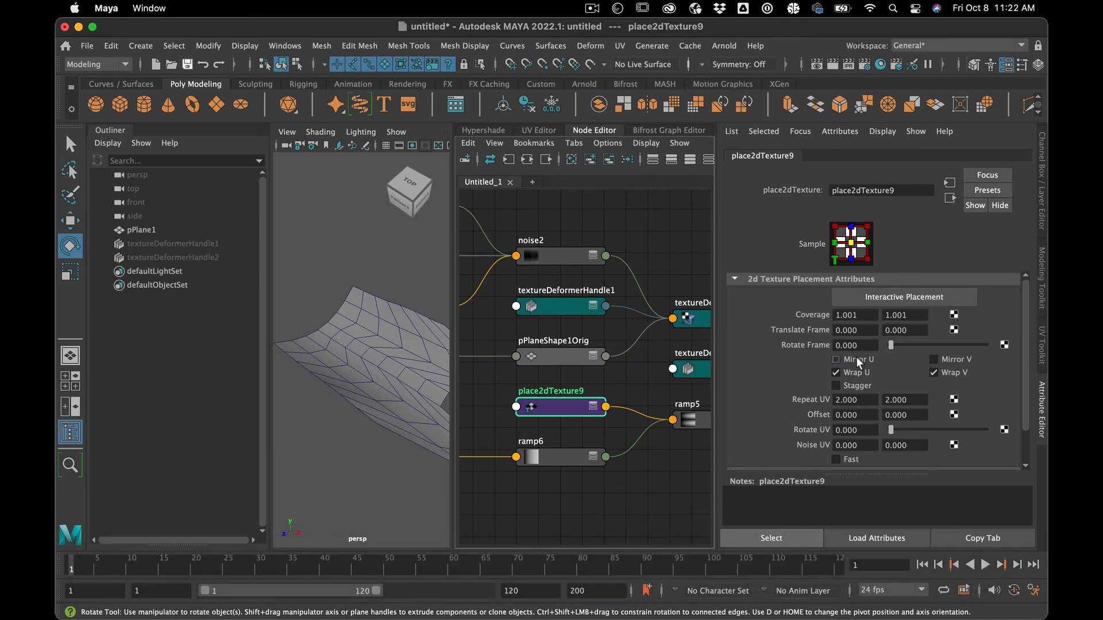
# - Enable Mirror U and Mirror V on place2dTexture9 and check the resulting ramp6 and ramp5 textures
pyautogui.click(938, 357)
pyautogui.click(542, 457)
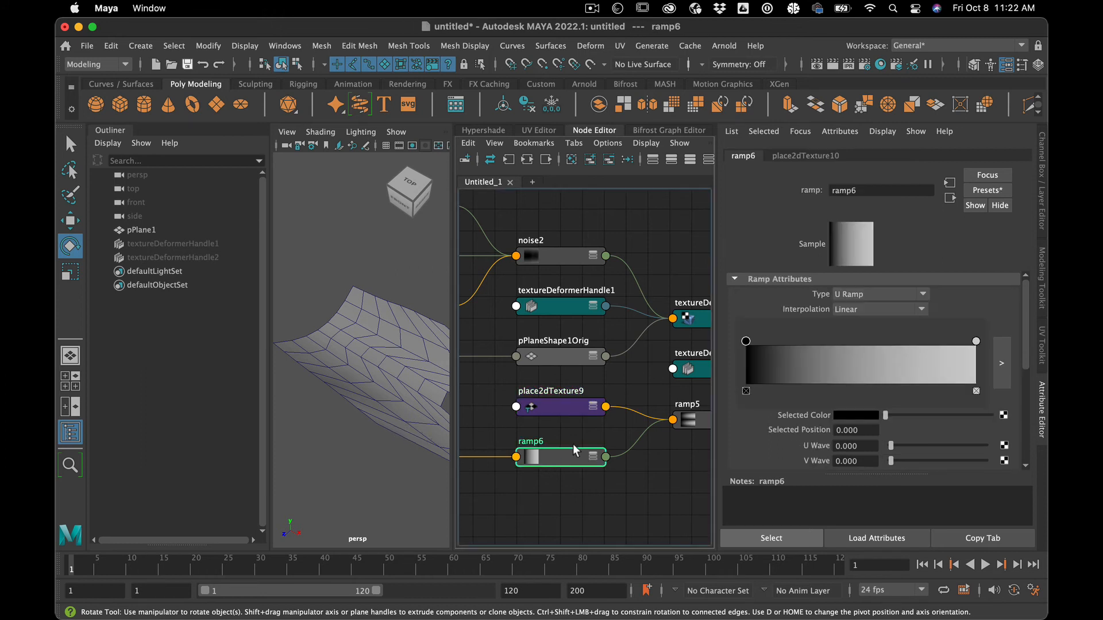
pyautogui.click(690, 420)
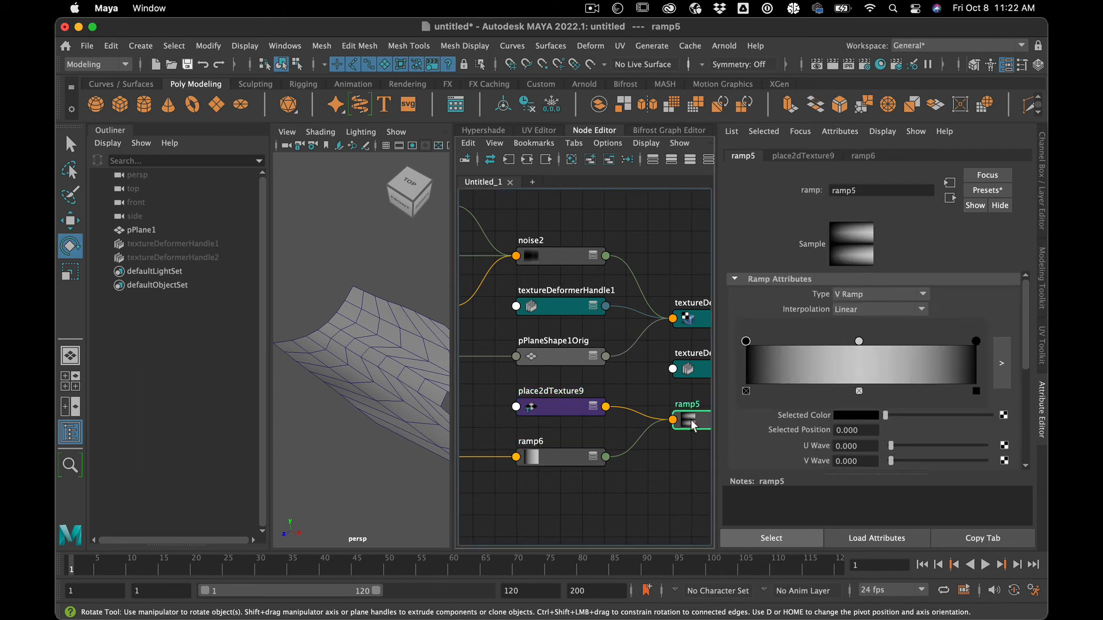
pyautogui.click(561, 406)
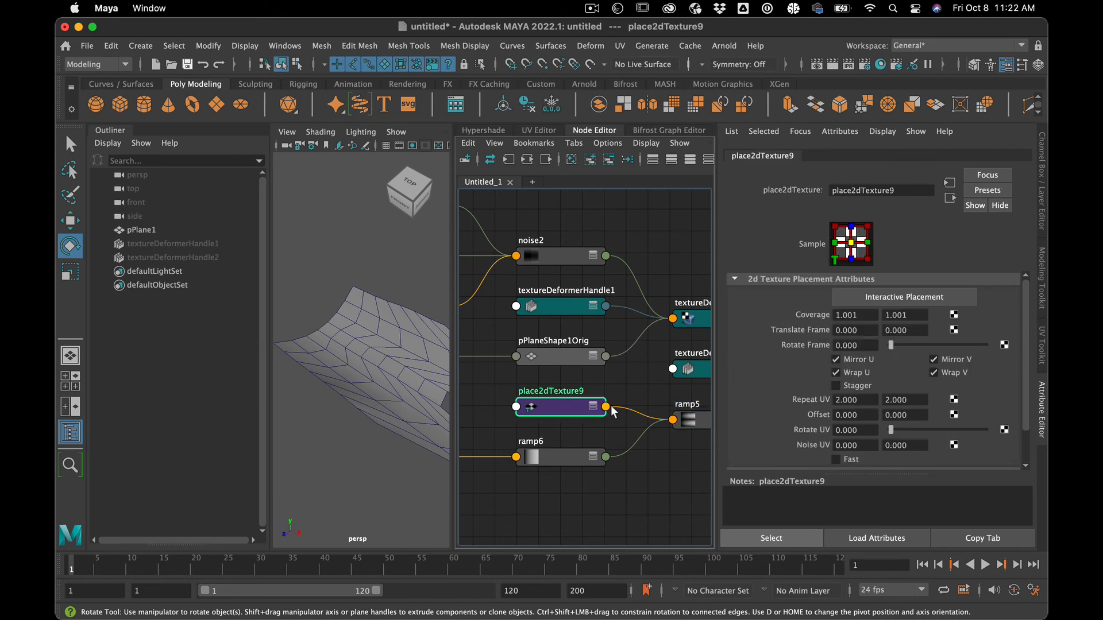
# - Remove the middle colour marker from ramp5 and brighten its end marker at position 1.000 to light grey
pyautogui.click(697, 422)
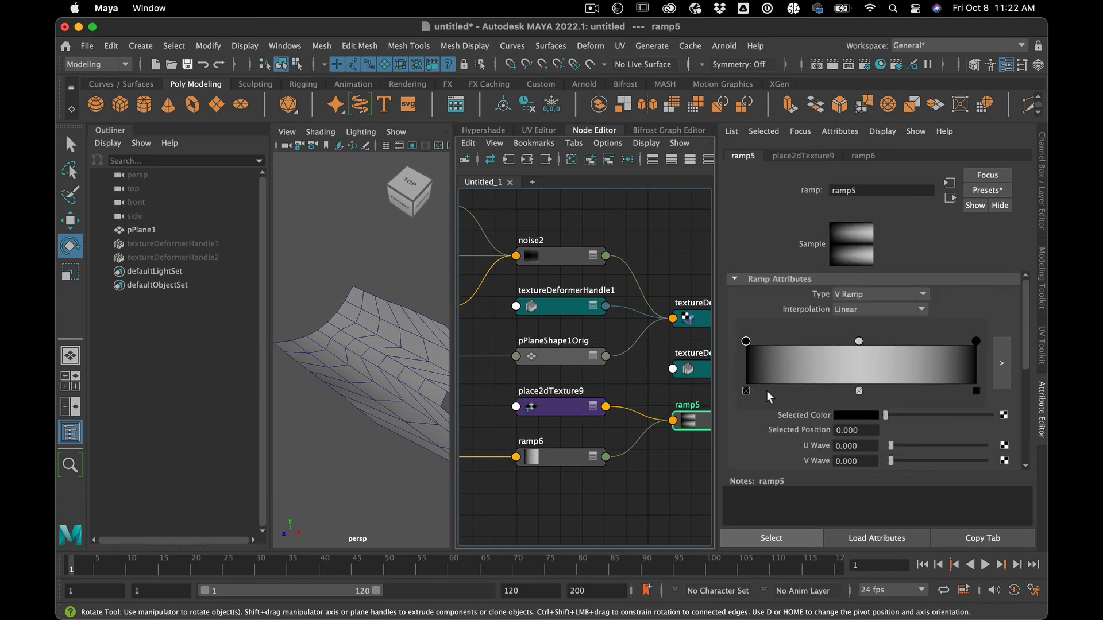
pyautogui.click(858, 392)
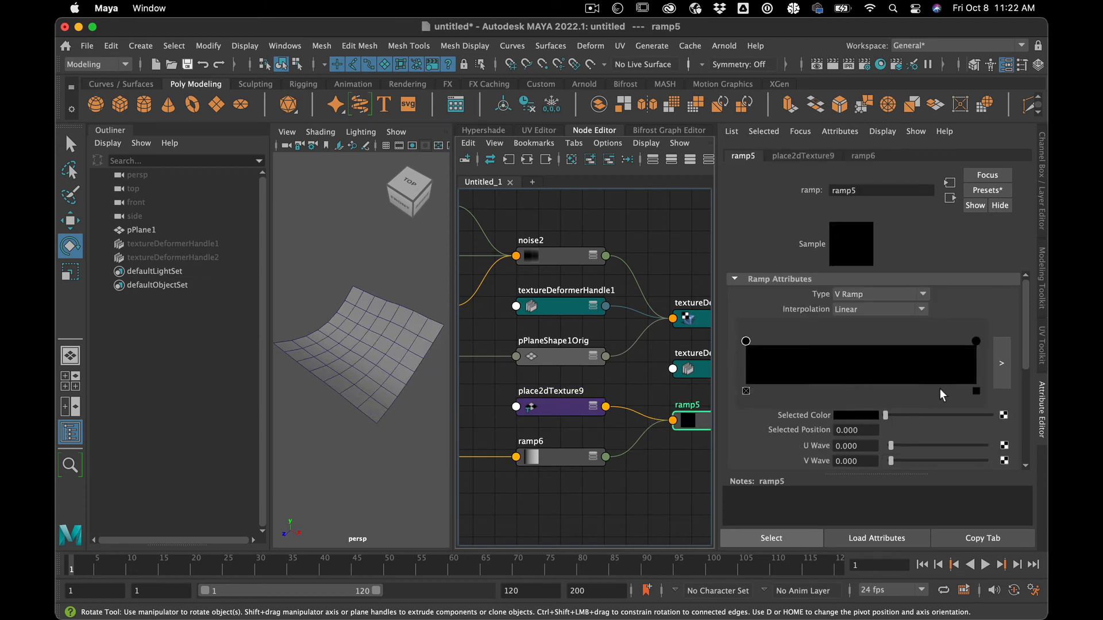
pyautogui.click(975, 341)
pyautogui.moveTo(885, 415); pyautogui.dragTo(991, 414)
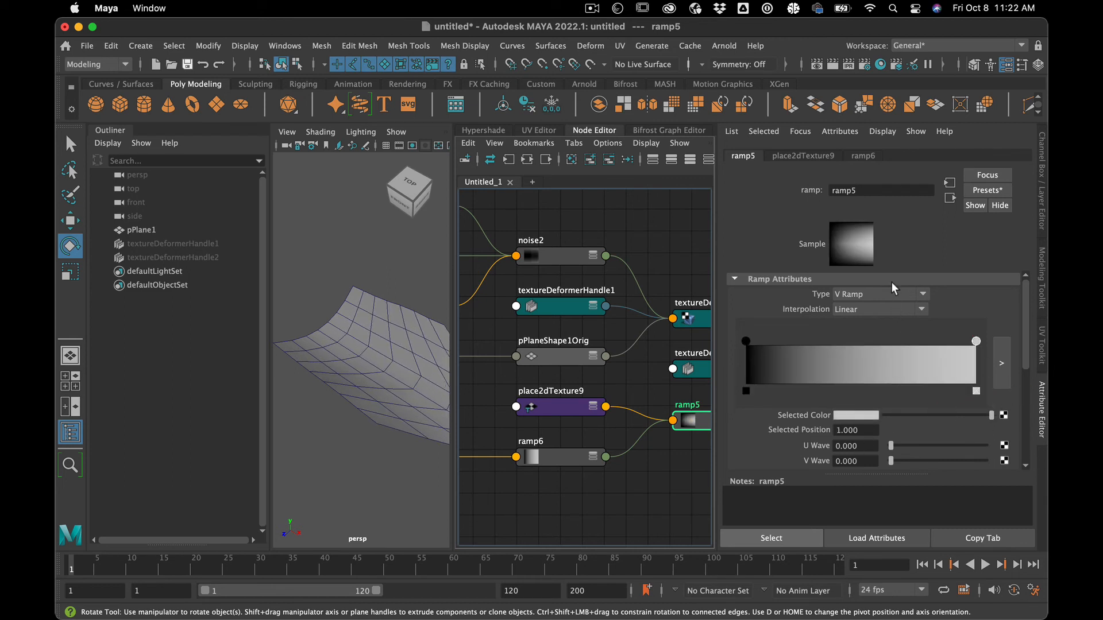
# - Set the interpolation of ramp5 to Exponential Down and check the plane's shape from another angle
pyautogui.click(888, 310)
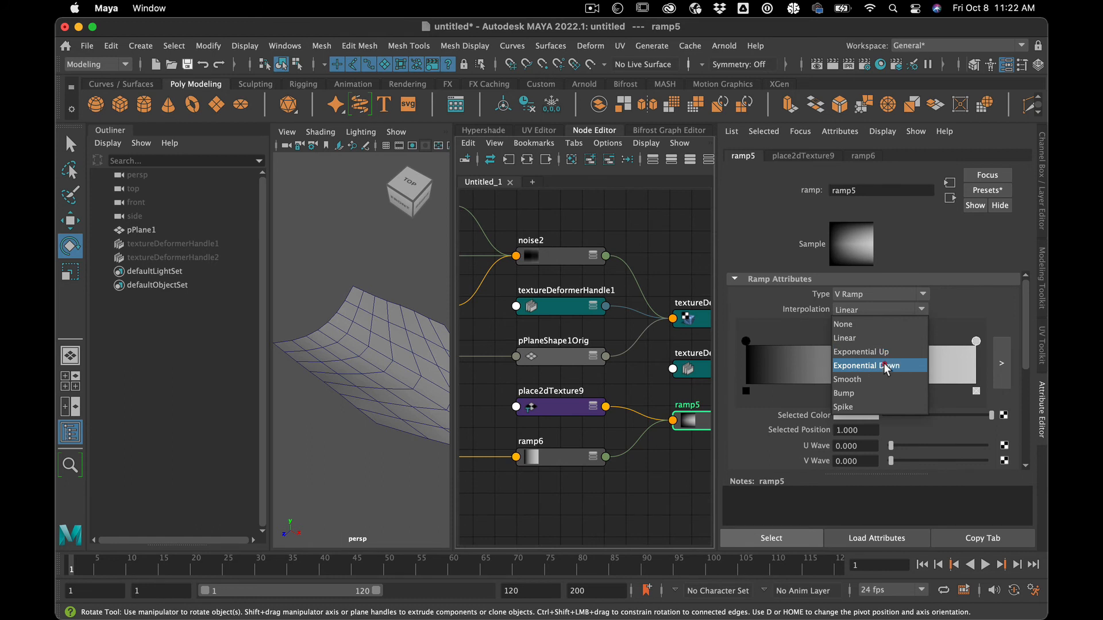
pyautogui.click(865, 364)
pyautogui.keyDown('alt'); pyautogui.moveTo(332, 487); pyautogui.dragTo(422, 451); pyautogui.keyUp('alt')
# - Open the ramp3 texture feeding noise2's Color Gain and move its black marker to position 0.000
pyautogui.click(575, 260)
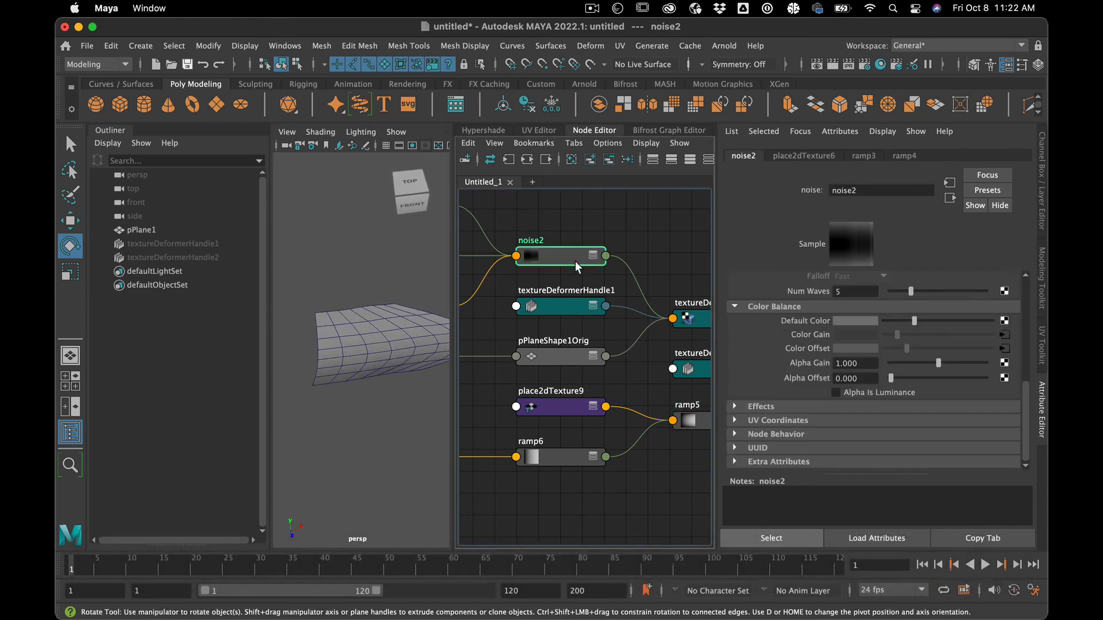
pyautogui.scroll(3, 873, 330)
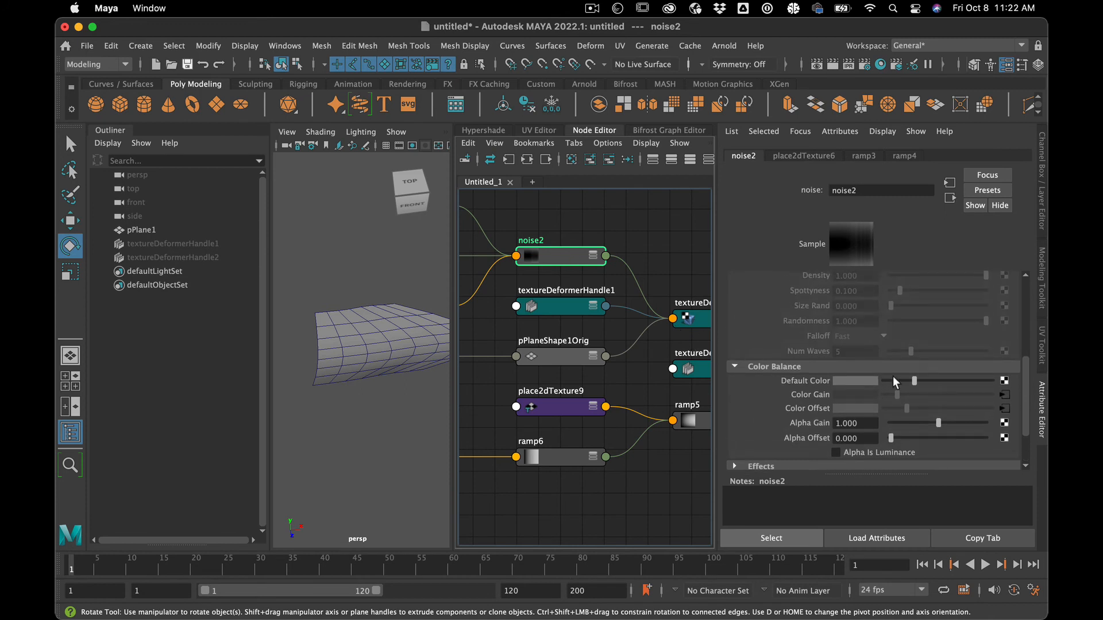
pyautogui.scroll(5, 893, 377)
pyautogui.scroll(-6, 913, 353)
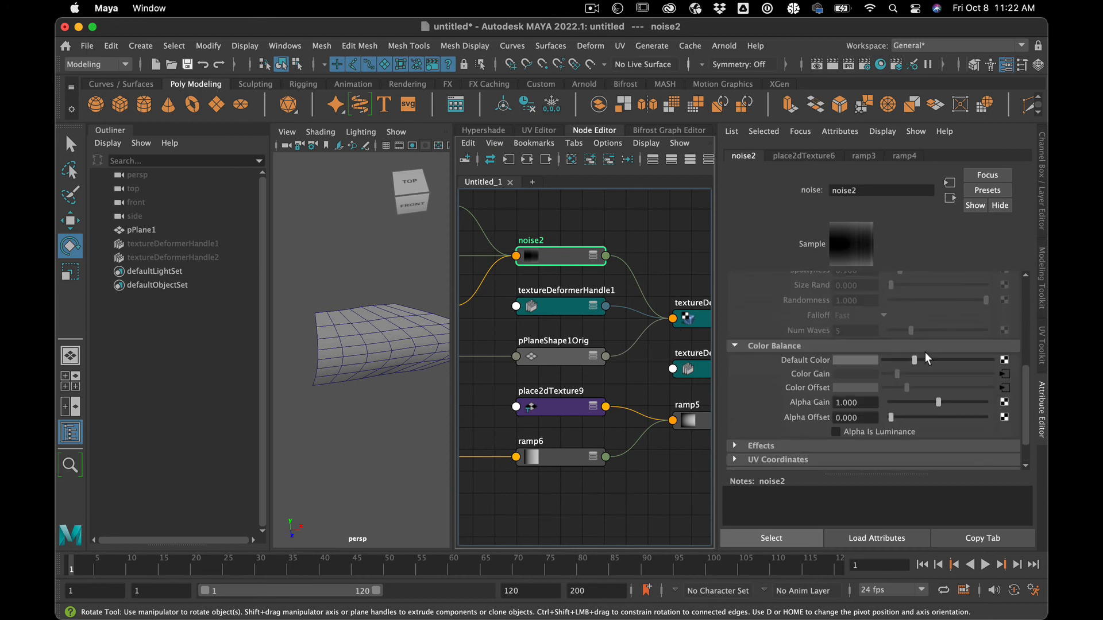
pyautogui.click(1004, 374)
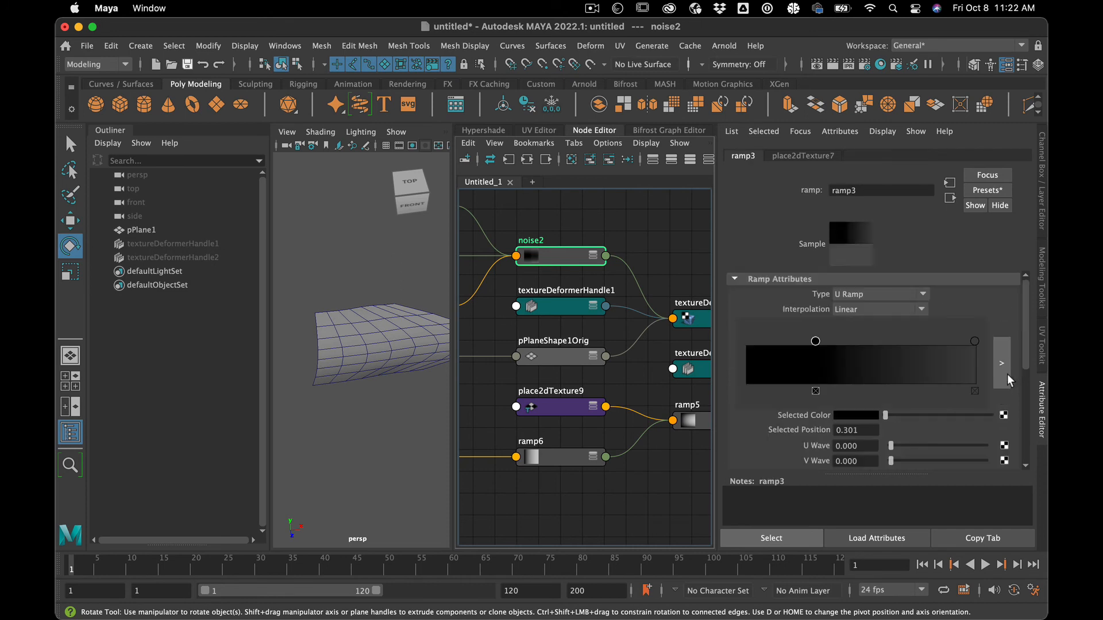
pyautogui.moveTo(815, 341); pyautogui.dragTo(717, 344)
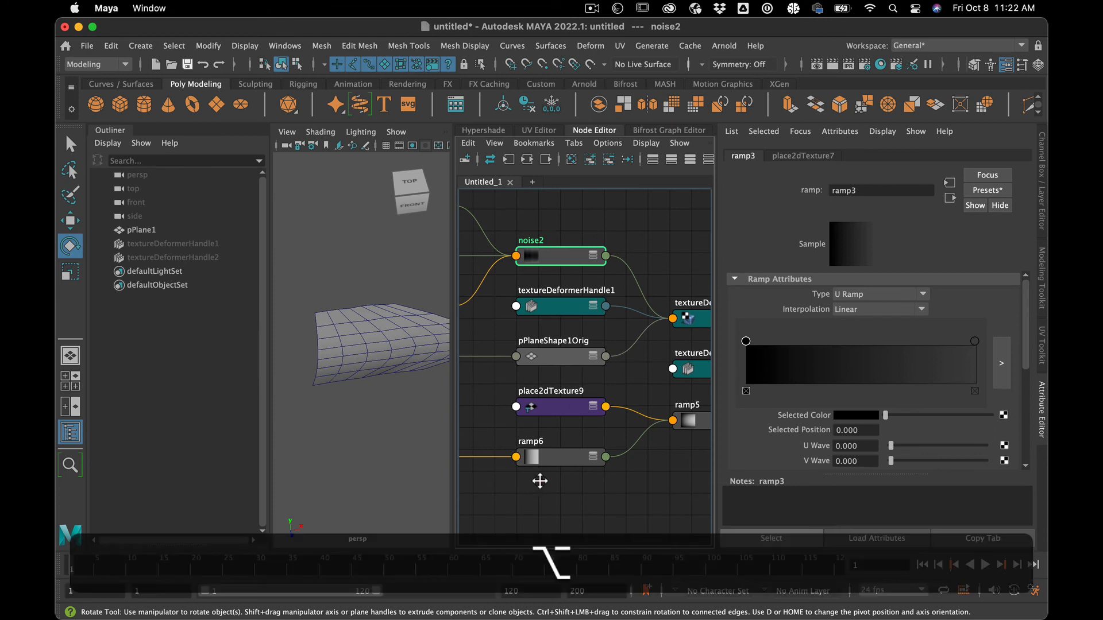
# - Examine the nodes connected to noise2 and review its noise and Color Balance attributes
pyautogui.keyDown('alt'); pyautogui.moveTo(537, 479); pyautogui.dragTo(672, 510, button='middle'); pyautogui.keyUp('alt')
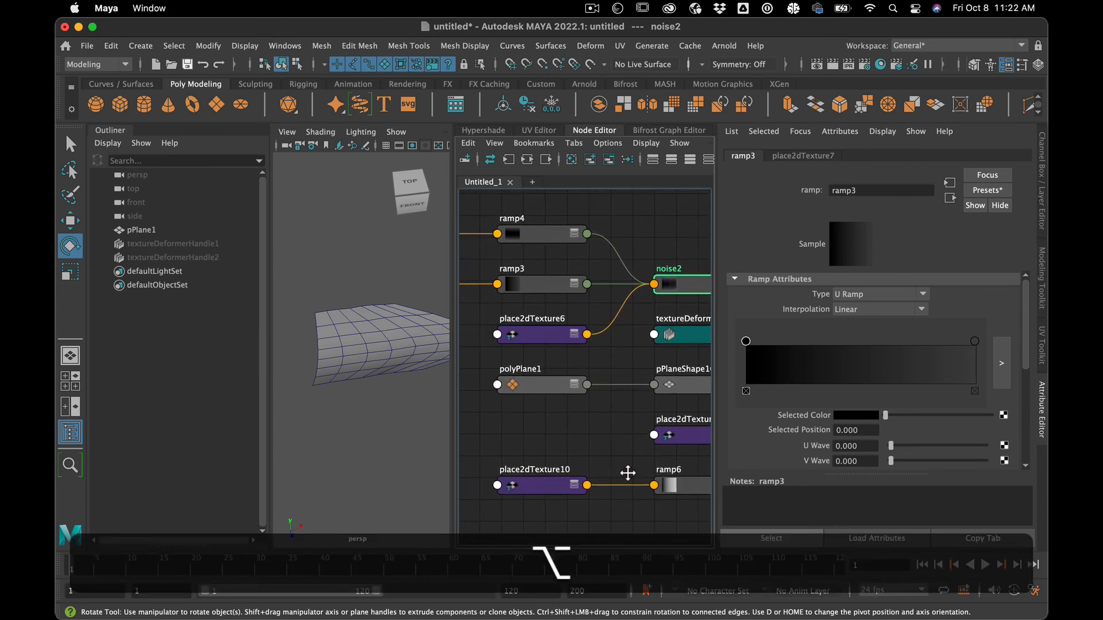
pyautogui.keyDown('alt'); pyautogui.moveTo(626, 470); pyautogui.dragTo(688, 518, button='middle'); pyautogui.keyUp('alt')
pyautogui.keyDown('alt'); pyautogui.moveTo(602, 302); pyautogui.dragTo(459, 307, button='middle'); pyautogui.keyUp('alt')
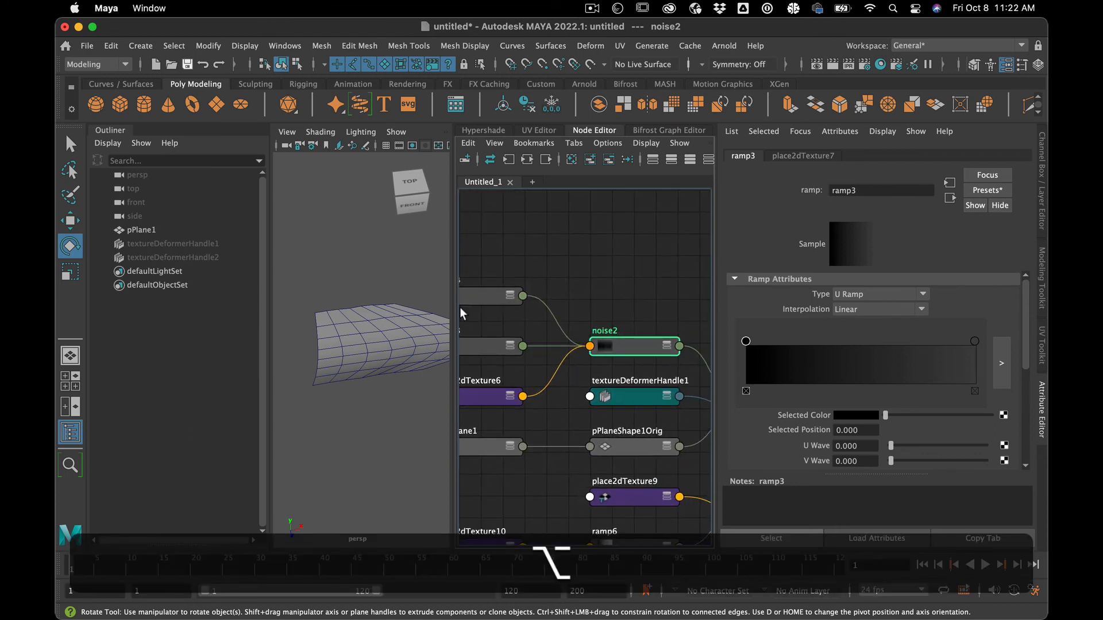
pyautogui.keyDown('alt'); pyautogui.moveTo(560, 388); pyautogui.dragTo(535, 378, button='middle'); pyautogui.keyUp('alt')
pyautogui.moveTo(597, 330); pyautogui.dragTo(597, 331)
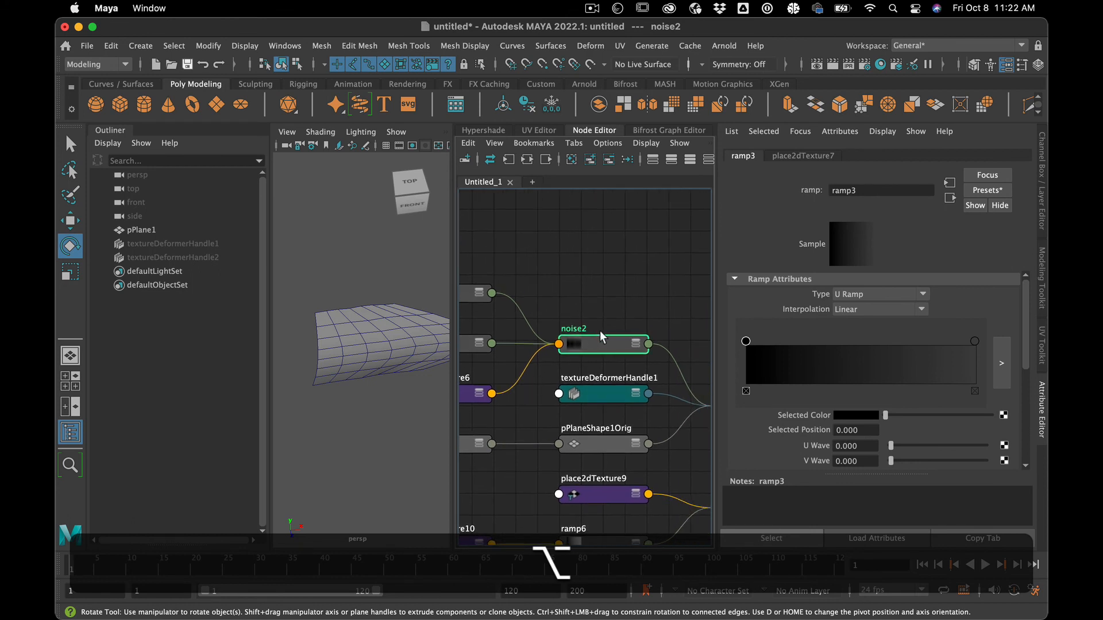
pyautogui.click(632, 302)
pyautogui.click(615, 349)
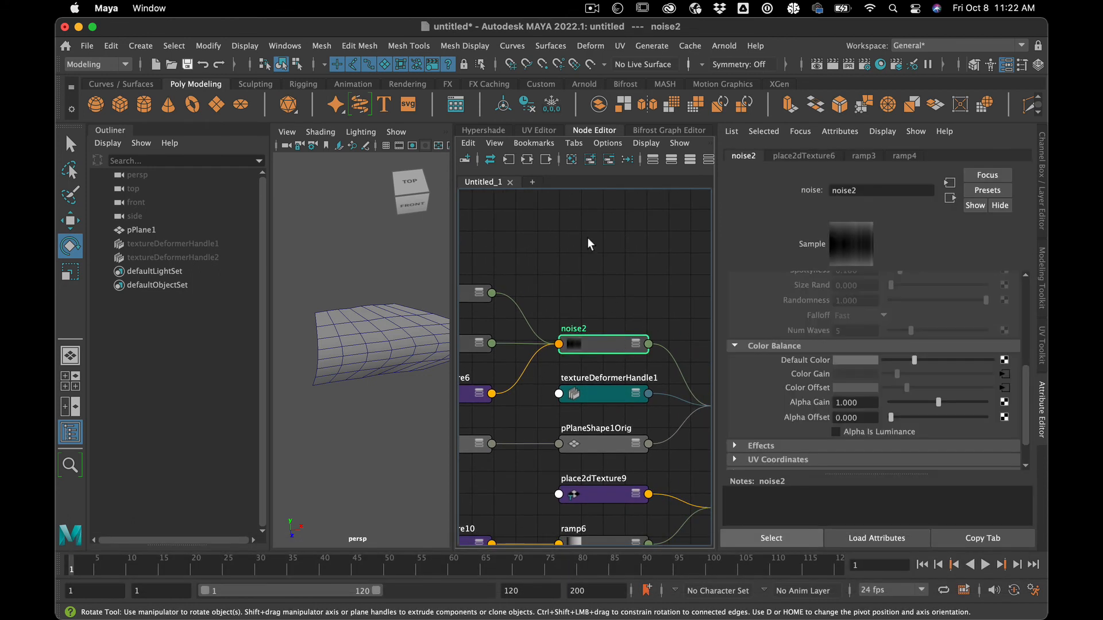
pyautogui.scroll(5, 930, 379)
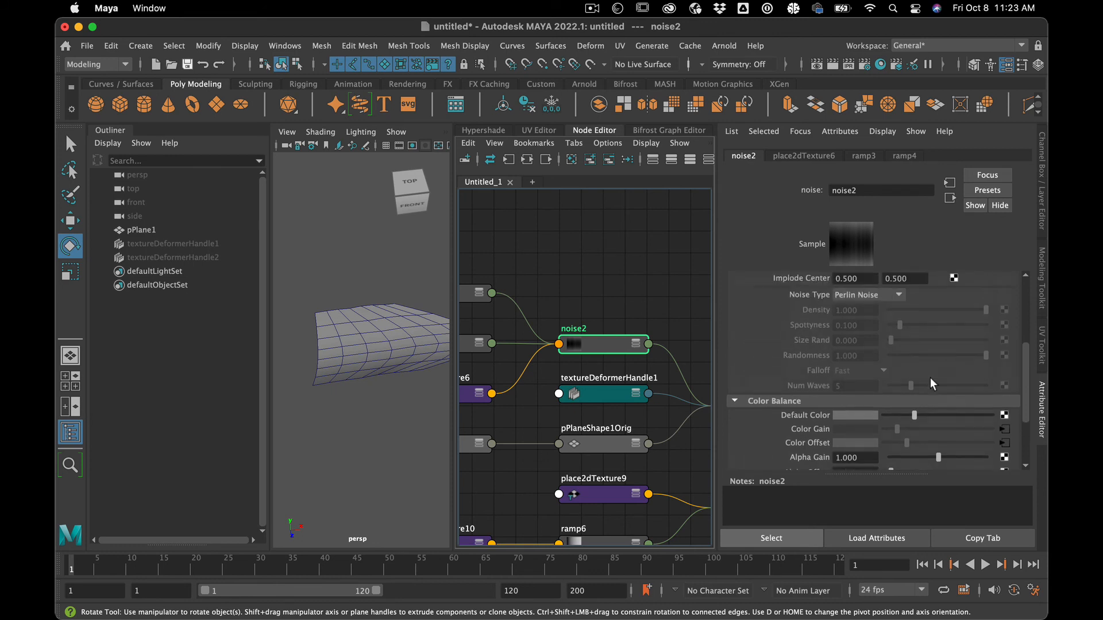
pyautogui.keyDown('alt'); pyautogui.moveTo(633, 419); pyautogui.dragTo(534, 411, button='middle'); pyautogui.keyUp('alt')
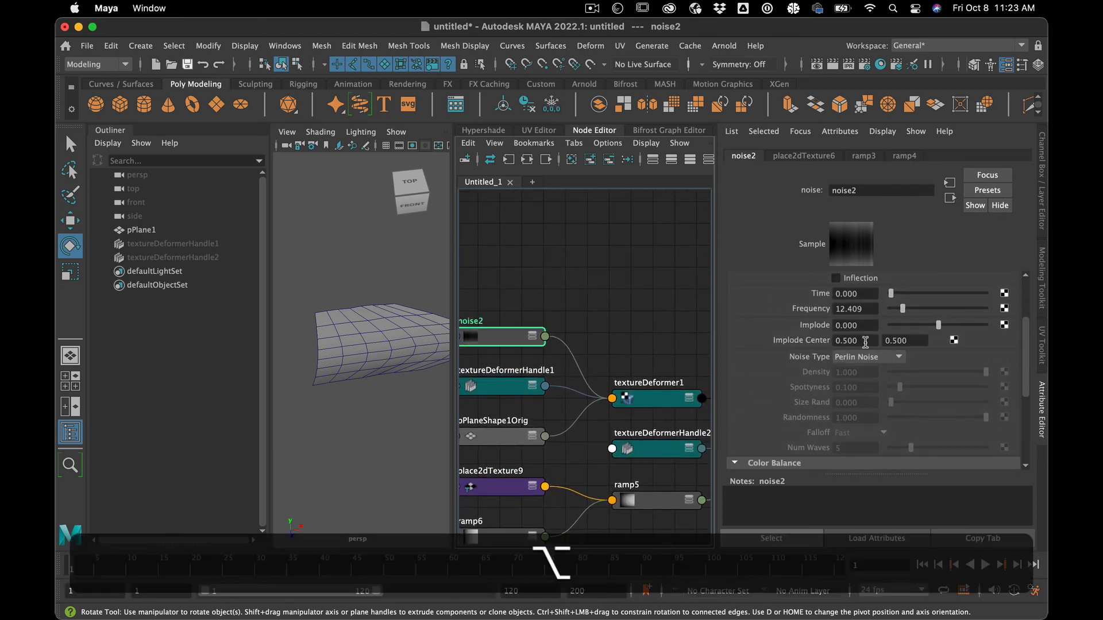
pyautogui.scroll(2, 935, 342)
pyautogui.scroll(3, 925, 341)
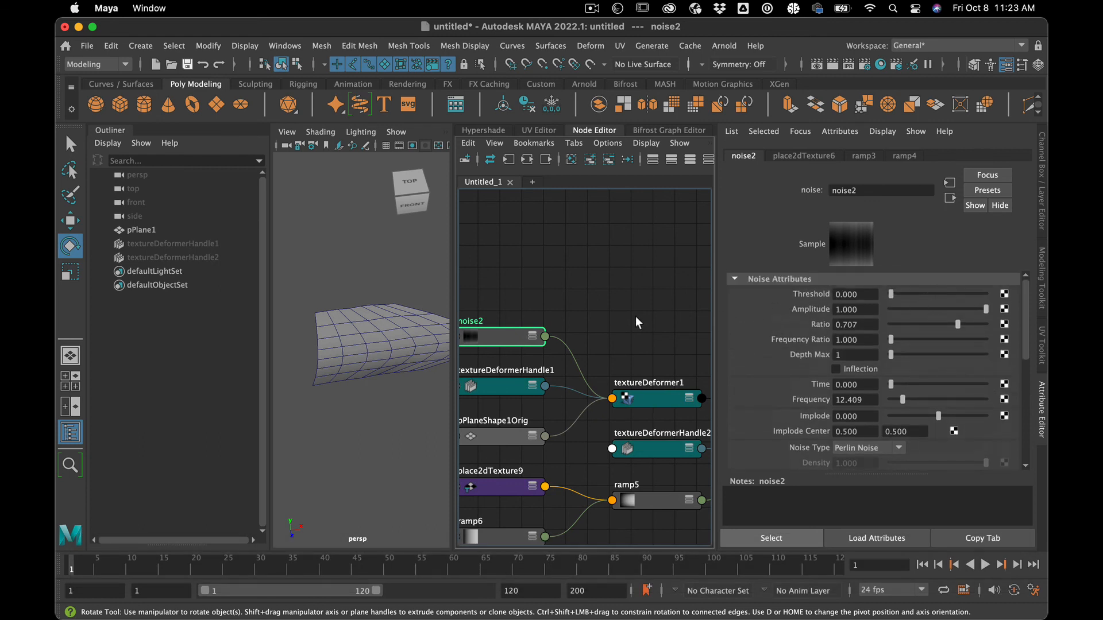
pyautogui.scroll(-3, 827, 339)
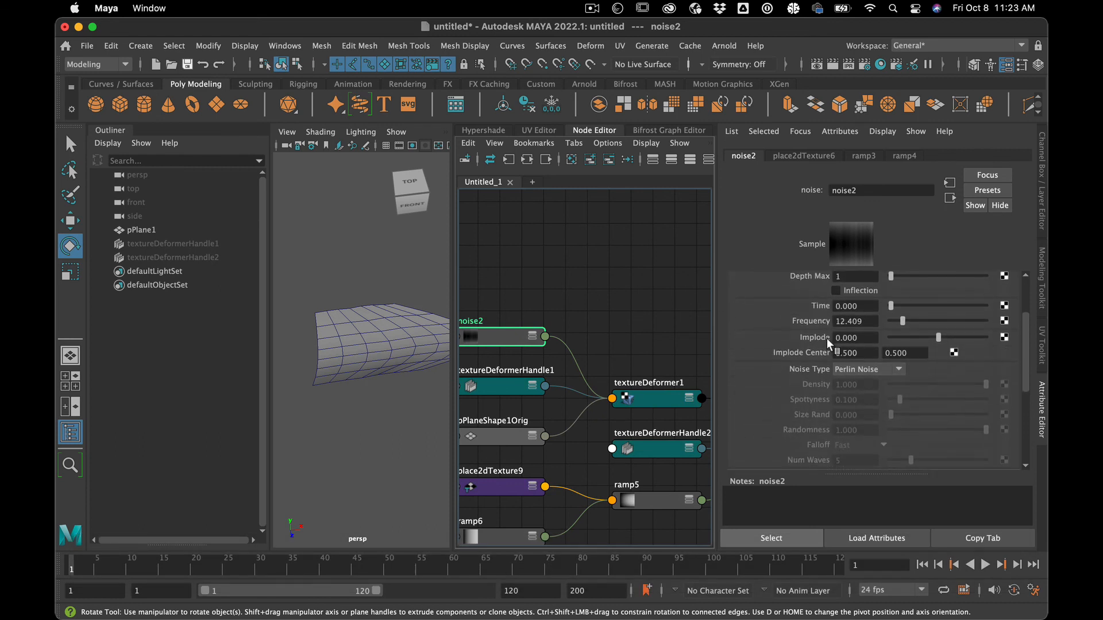
pyautogui.scroll(3, 826, 339)
pyautogui.scroll(1, 827, 340)
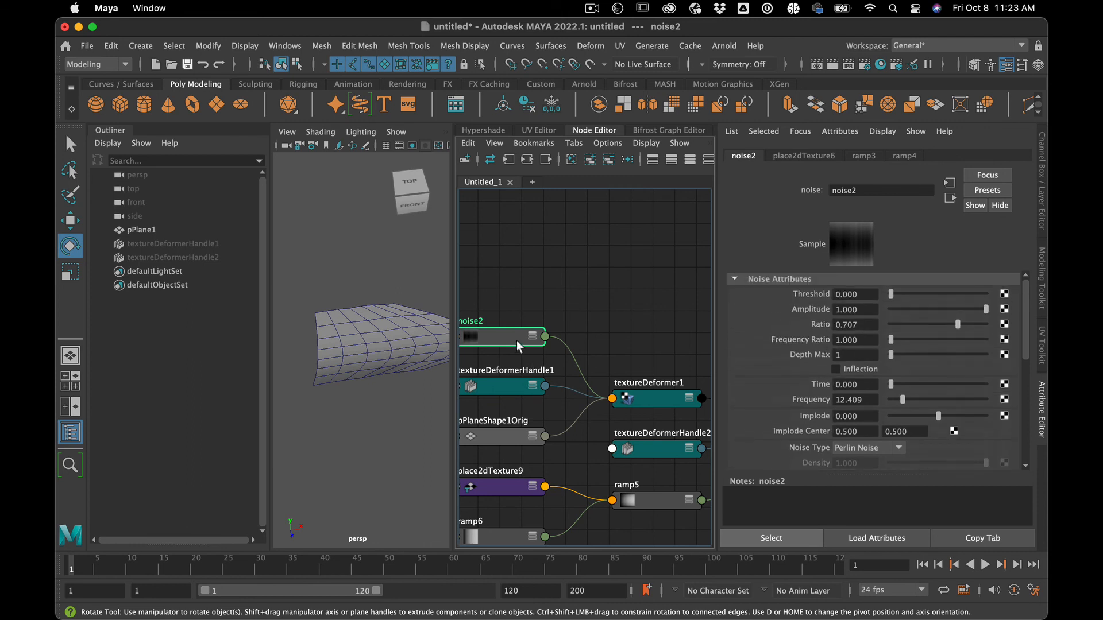
pyautogui.scroll(-6, 822, 385)
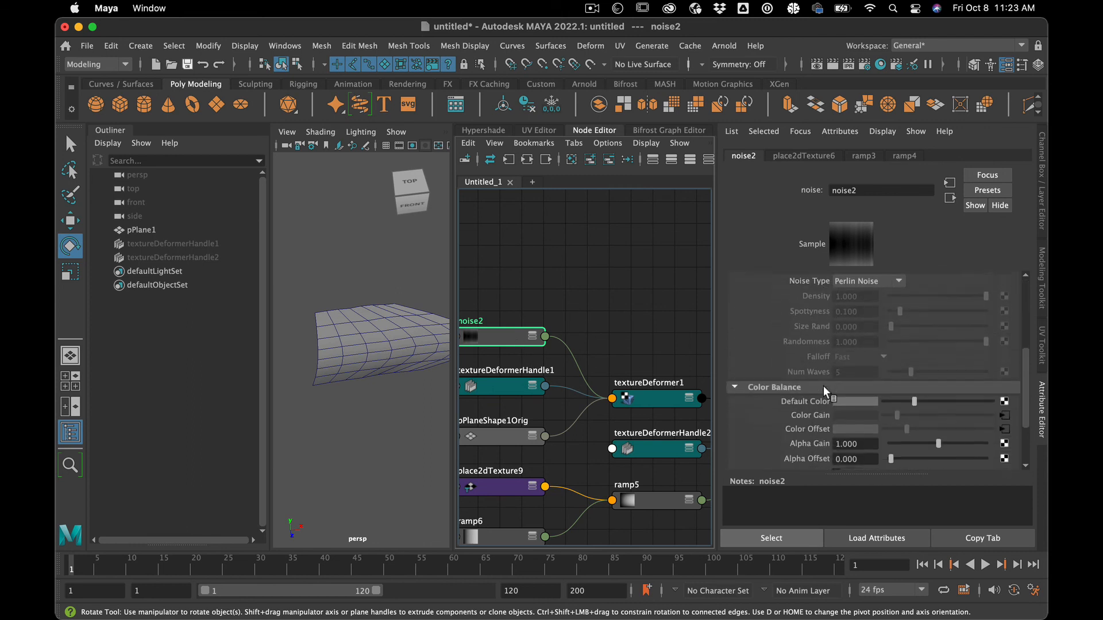
pyautogui.scroll(-3, 823, 386)
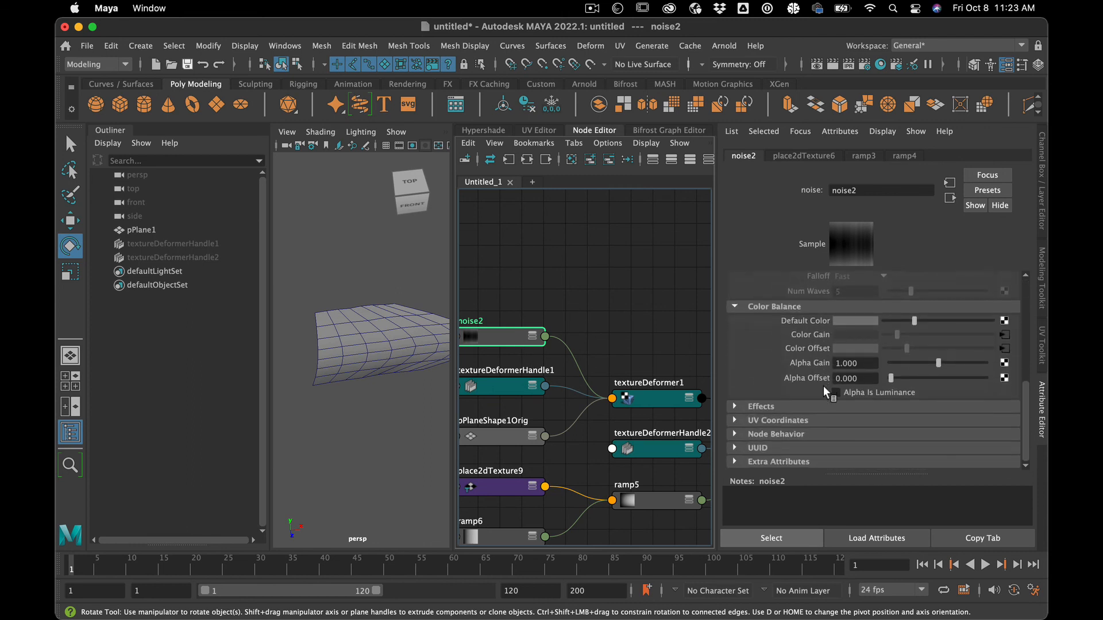
# - Open noise2's Color Gain ramp, brighten the end marker of ramp3 to mid grey, and move it to position 0.249
pyautogui.click(1002, 334)
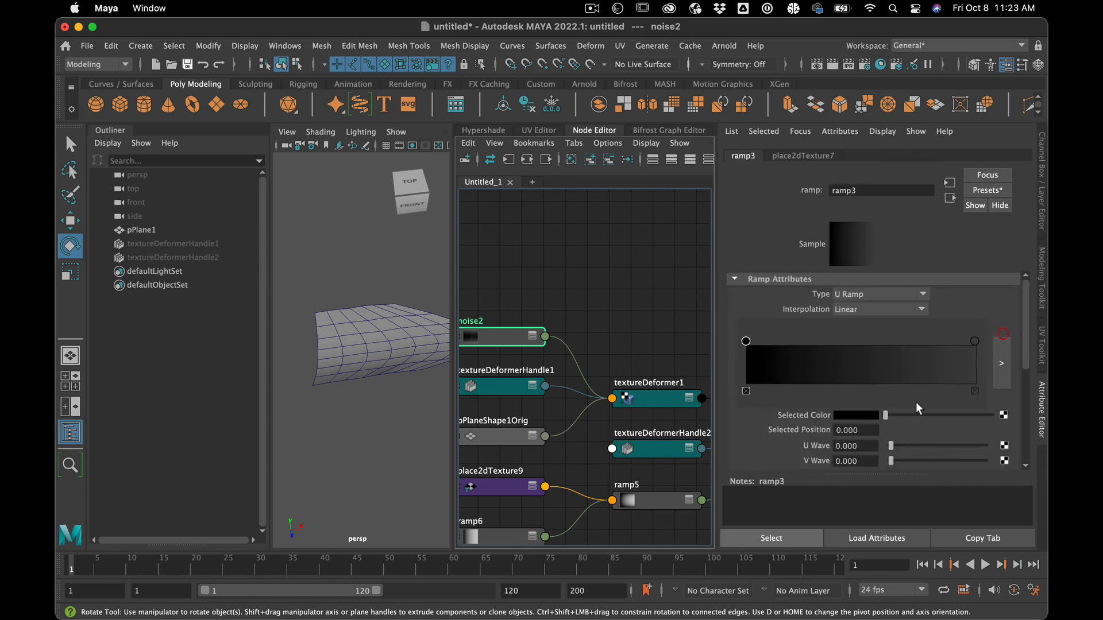
pyautogui.click(975, 342)
pyautogui.moveTo(902, 415); pyautogui.dragTo(939, 414)
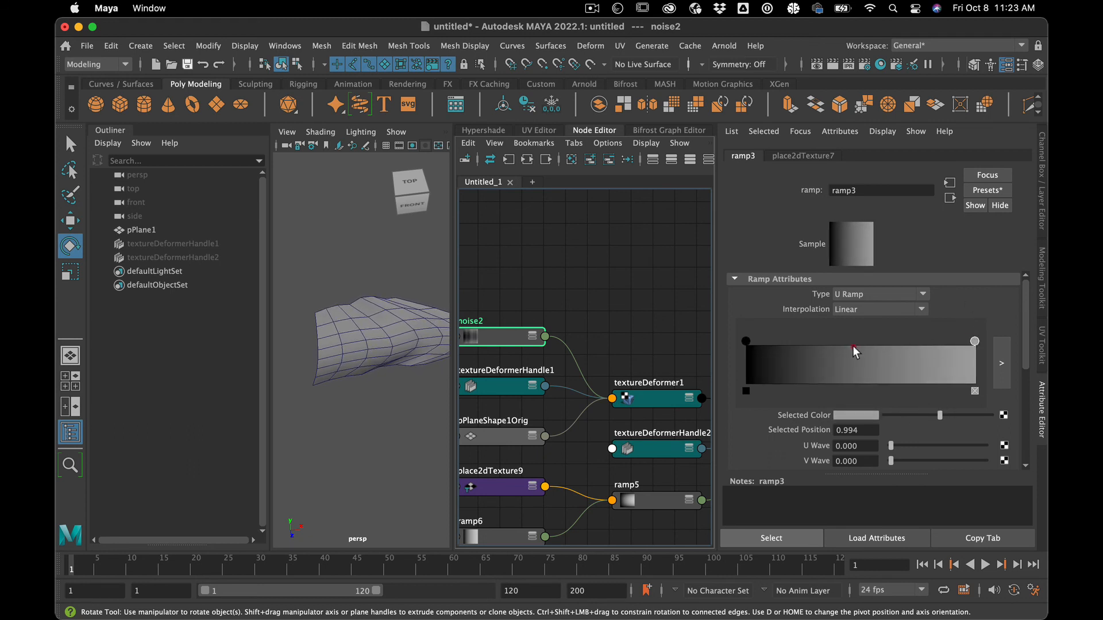
pyautogui.moveTo(975, 343); pyautogui.dragTo(804, 350)
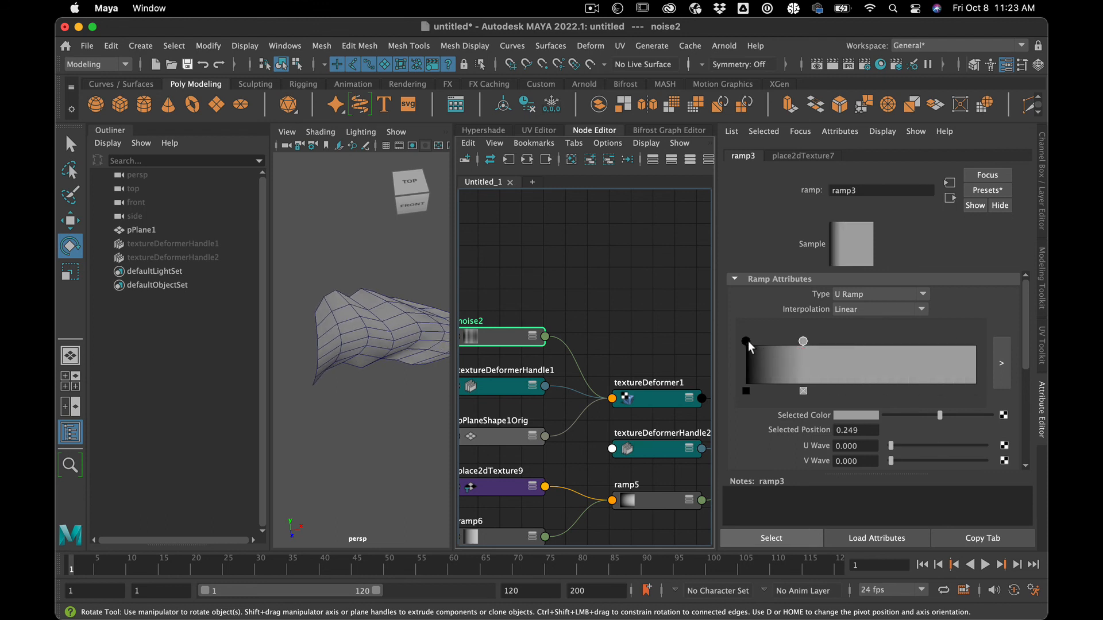
# - Reverse the ramp3 gradient by moving the black marker to position 1.000 and the grey marker to 0.644
pyautogui.moveTo(796, 344); pyautogui.dragTo(1030, 325)
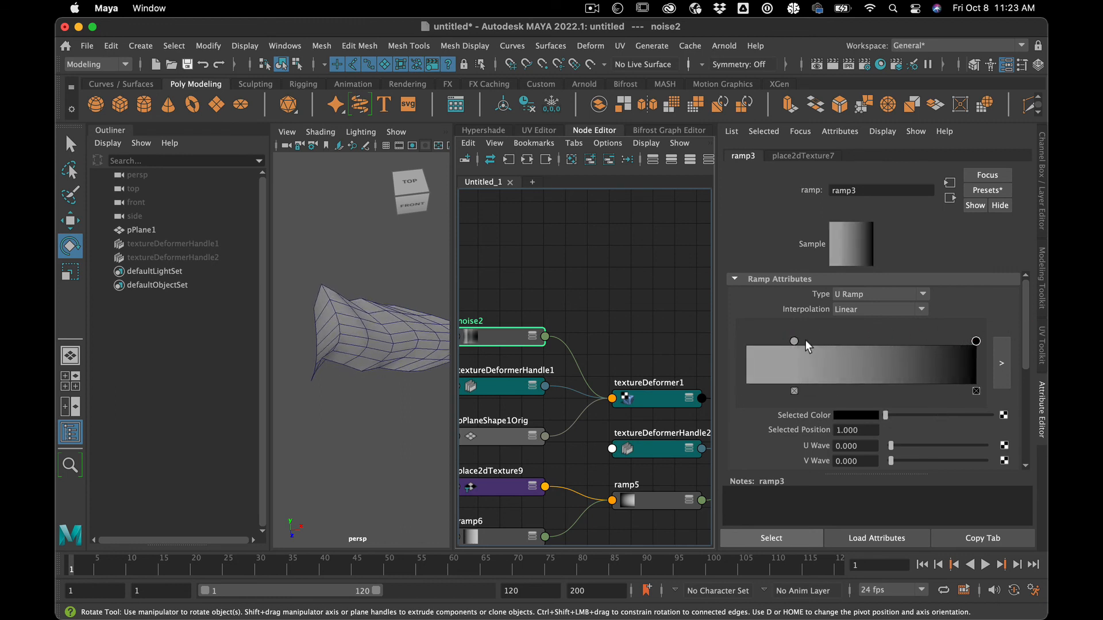
pyautogui.moveTo(794, 341); pyautogui.dragTo(894, 342)
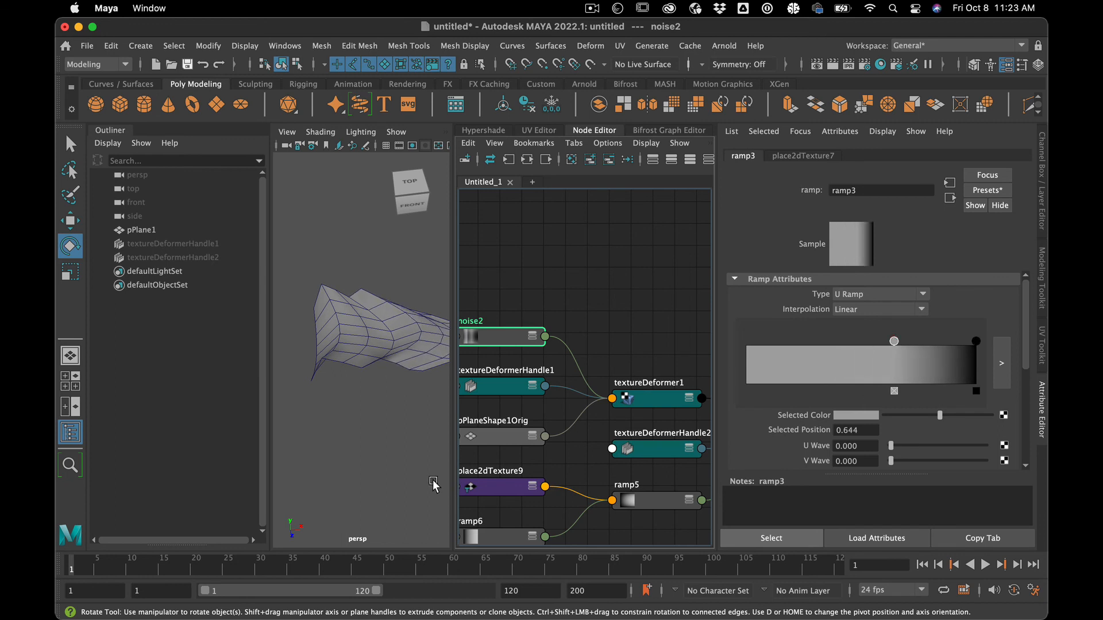
# - Move the grey marker of ramp3 to position 0.425 and darken its colour to a very dark grey
pyautogui.keyDown('alt'); pyautogui.moveTo(387, 457); pyautogui.dragTo(353, 436); pyautogui.keyUp('alt')
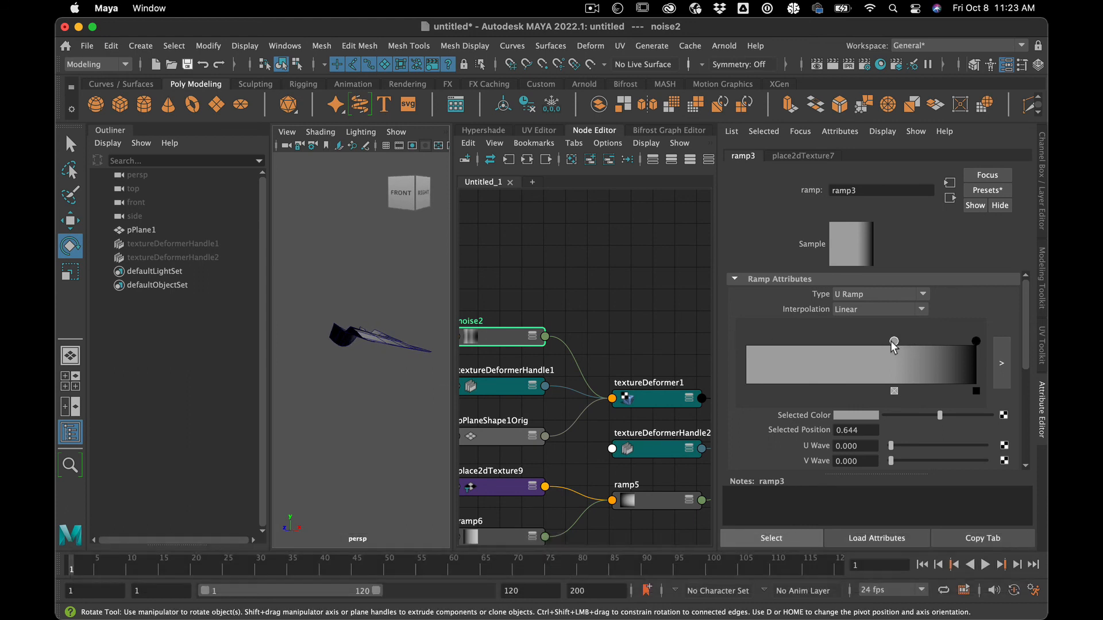
pyautogui.moveTo(894, 343); pyautogui.dragTo(844, 342)
pyautogui.moveTo(940, 415); pyautogui.dragTo(898, 416)
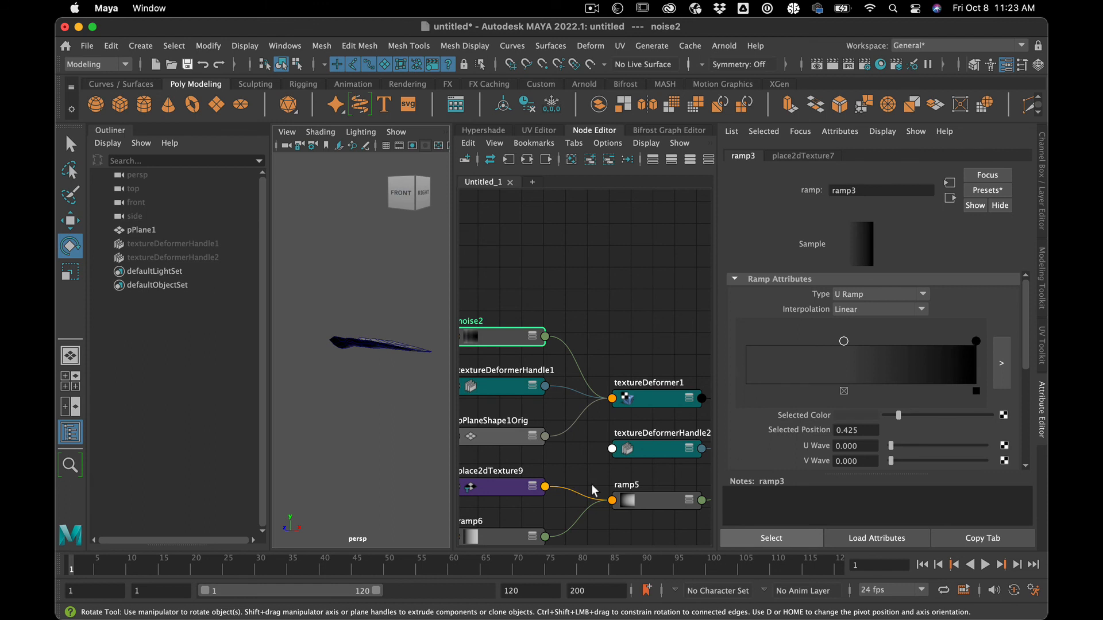
# - Brighten the marker at position 0.000 of ramp4 slightly to a medium grey and inspect the plane's shape
pyautogui.keyDown('alt'); pyautogui.moveTo(594, 490); pyautogui.dragTo(646, 494, button='middle'); pyautogui.keyUp('alt')
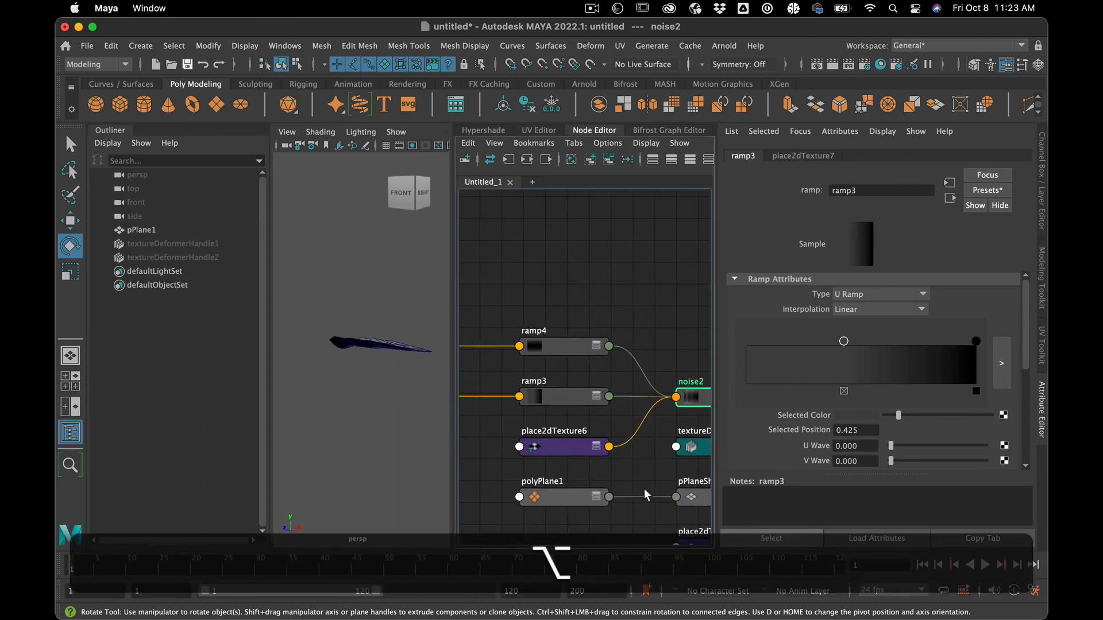
pyautogui.click(575, 395)
pyautogui.click(574, 342)
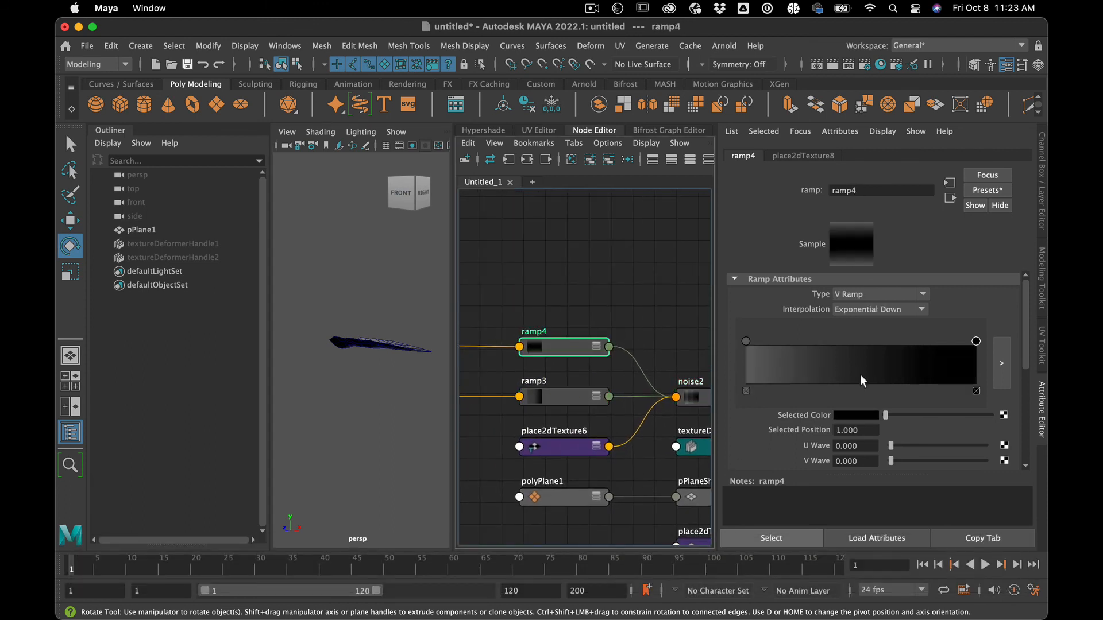
pyautogui.click(746, 341)
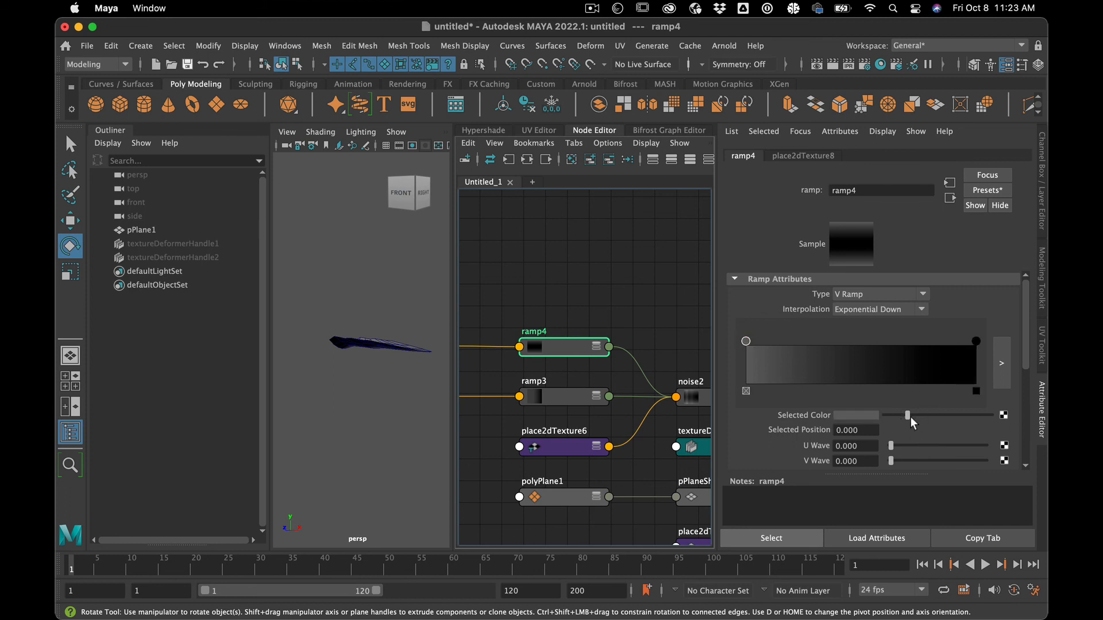
pyautogui.moveTo(911, 417); pyautogui.dragTo(917, 416)
pyautogui.keyDown('alt'); pyautogui.moveTo(376, 430); pyautogui.dragTo(381, 367); pyautogui.keyUp('alt')
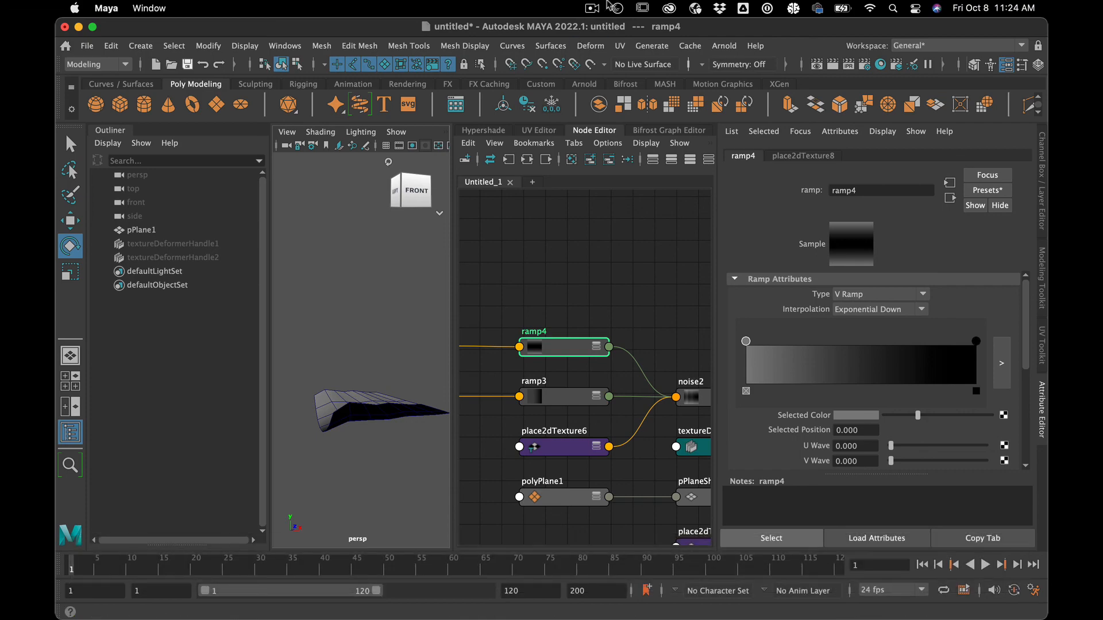